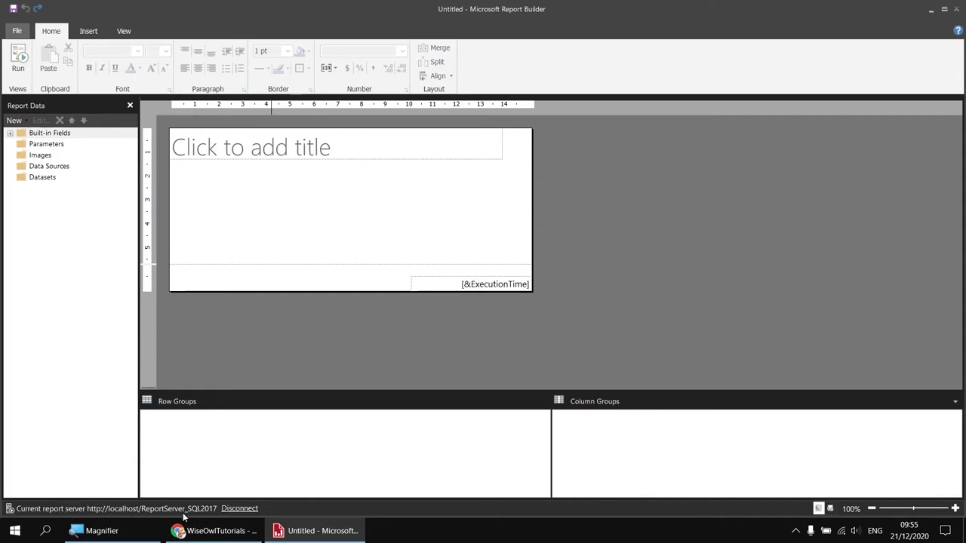
Step: Disconnect Report Builder from the localhost report server
{"action": "left_click", "coordinate": [235, 510]}
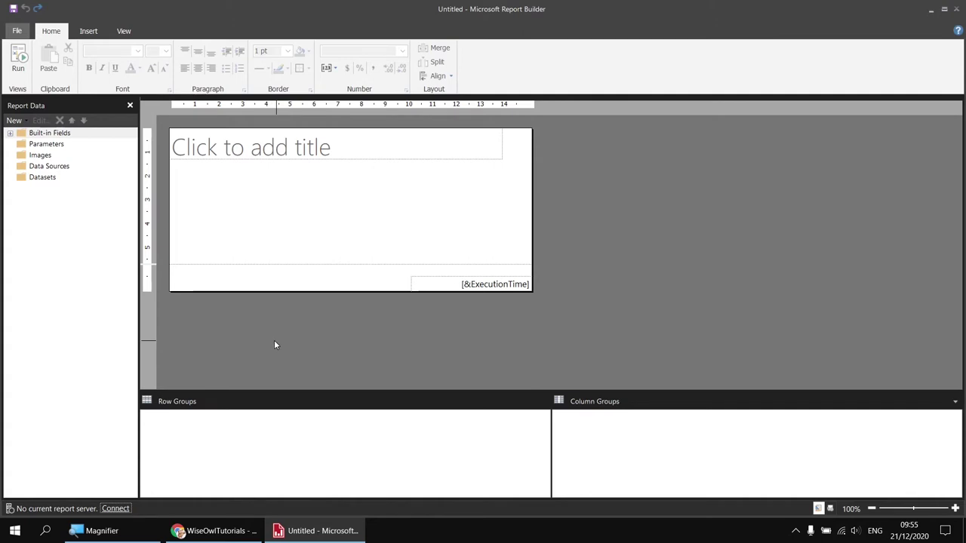
Step: Create the EnterData data source, embedded in the report, using the Enter Data connection type
{"action": "right_click", "coordinate": [75, 172]}
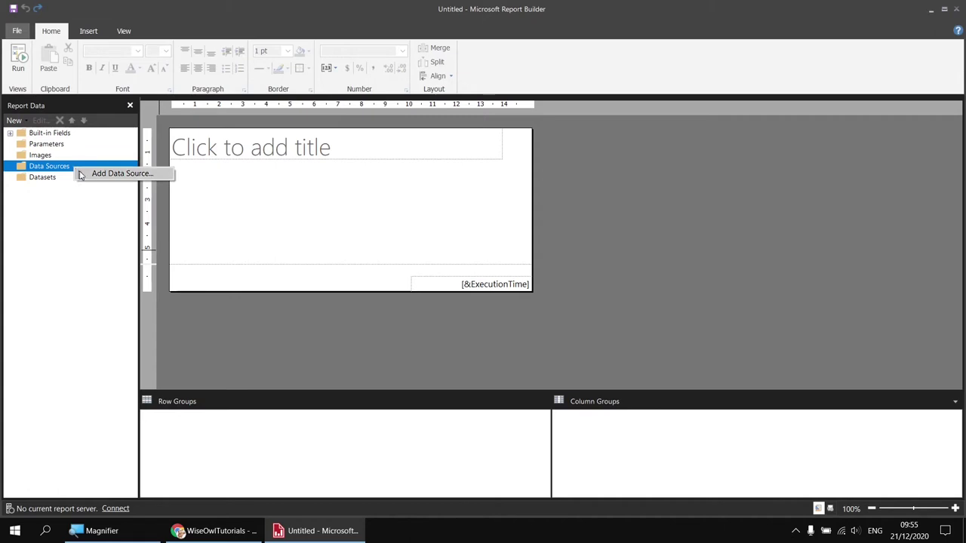
{"action": "left_click", "coordinate": [88, 175]}
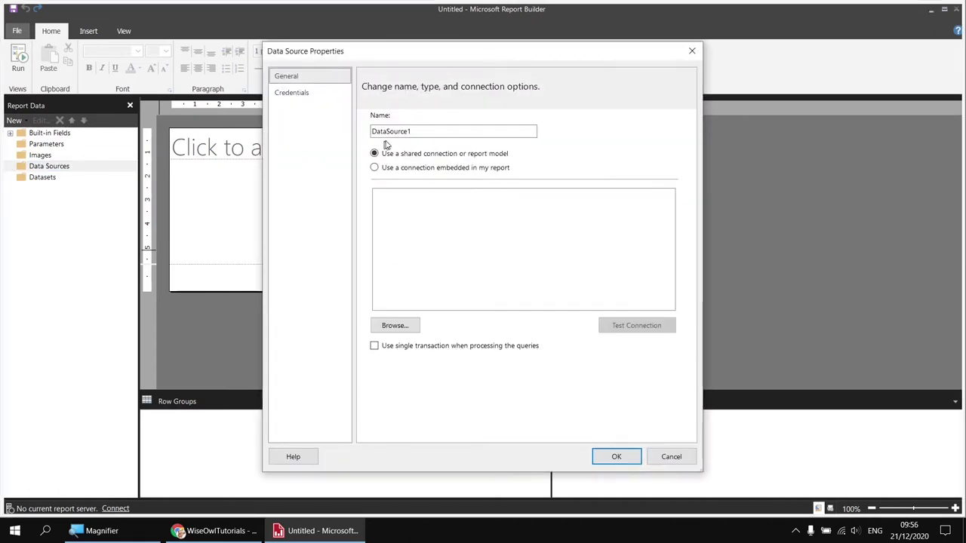
{"action": "left_click_drag", "start_coordinate": [373, 133], "coordinate": [485, 142]}
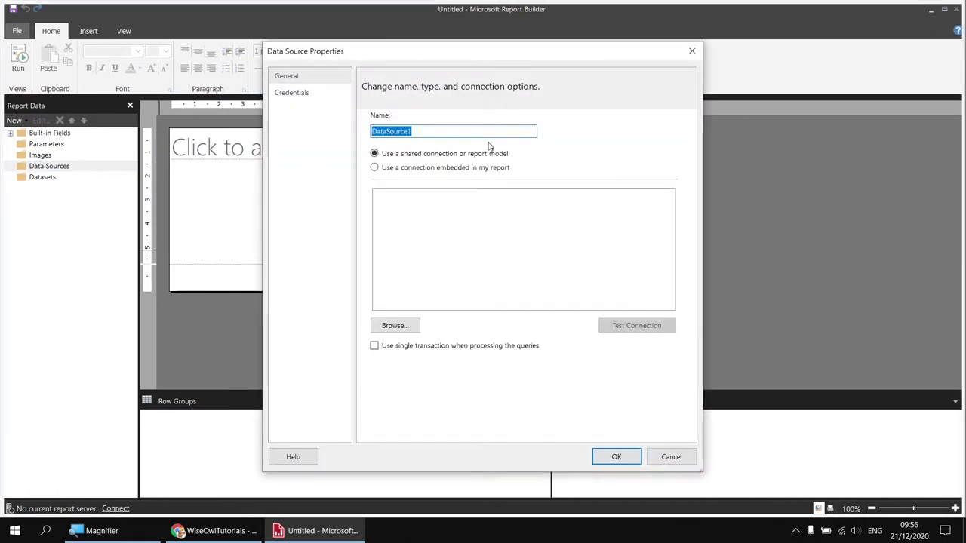
{"action": "type", "text": "EnterData"}
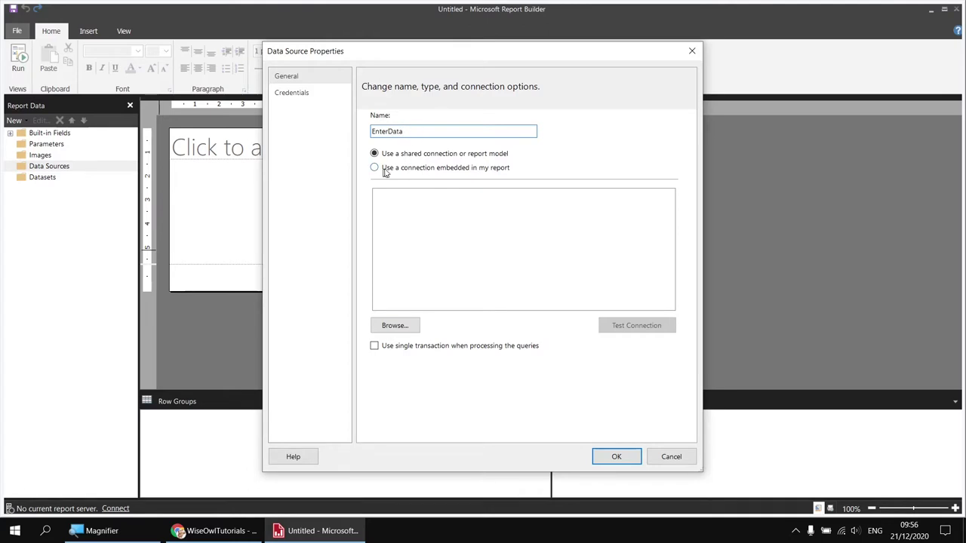
{"action": "left_click", "coordinate": [424, 169]}
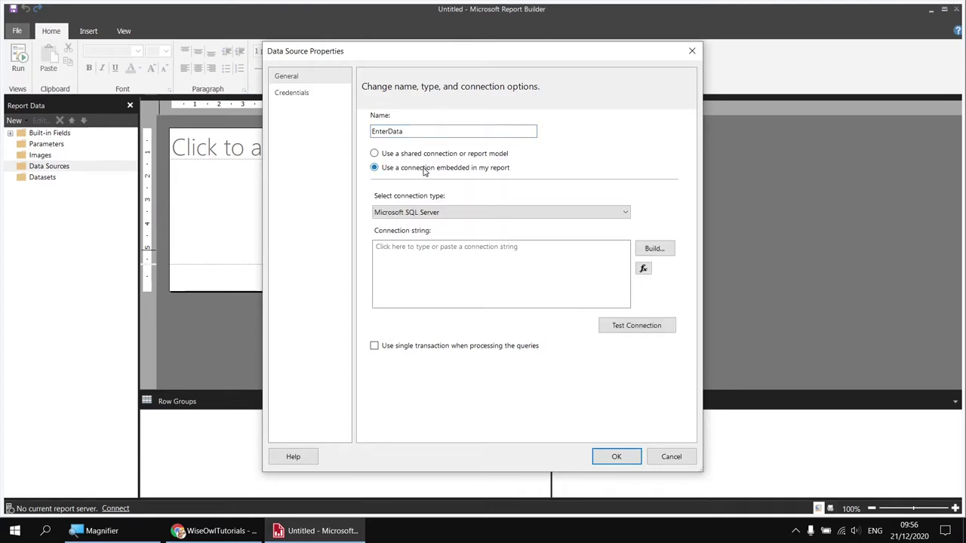
{"action": "left_click", "coordinate": [443, 213]}
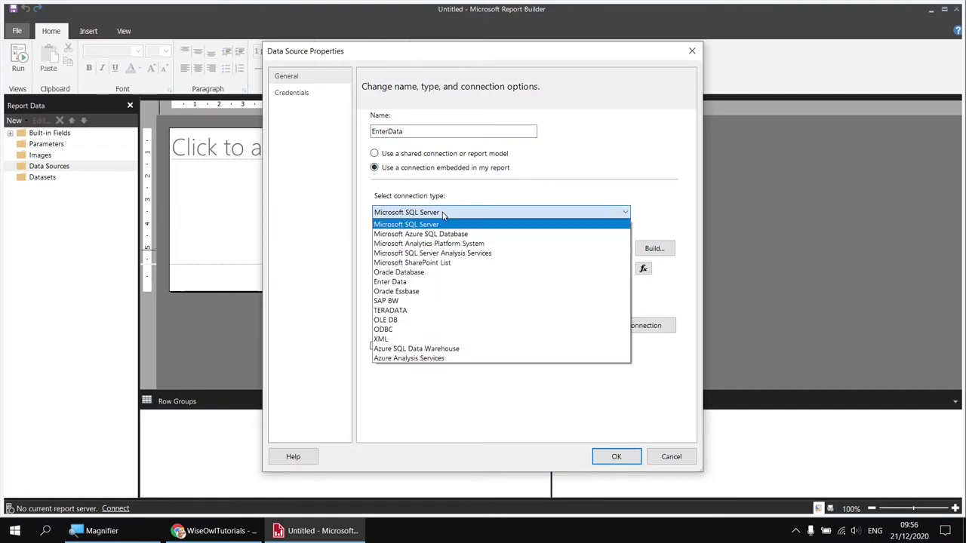
{"action": "left_click", "coordinate": [411, 283]}
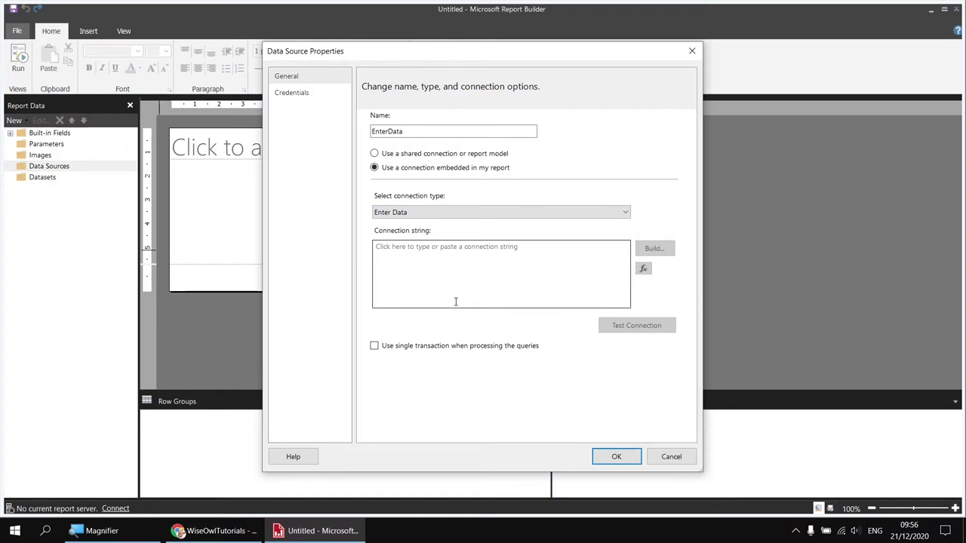
{"action": "left_click", "coordinate": [616, 456]}
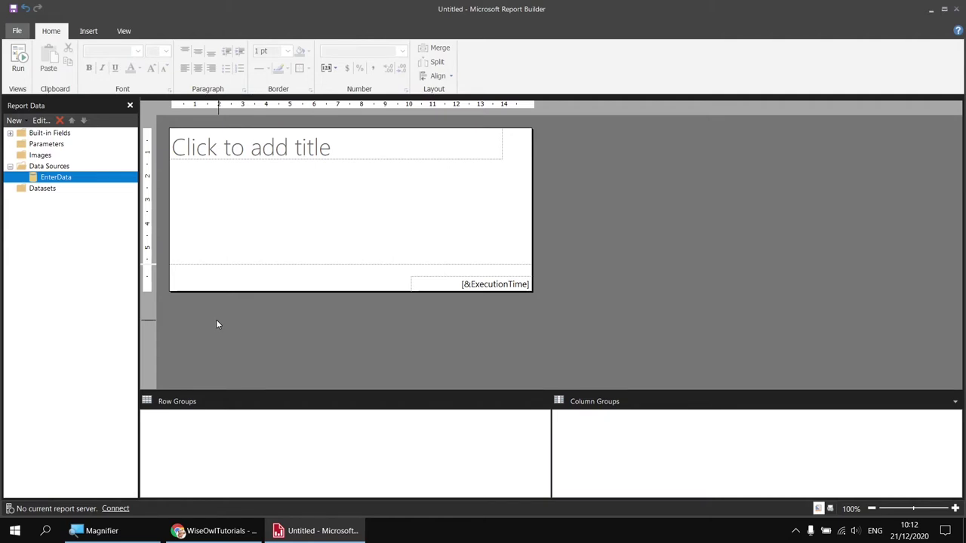
Step: Add a new dataset from EnterData and bring up the Query Designer's empty data grid
{"action": "right_click", "coordinate": [77, 177]}
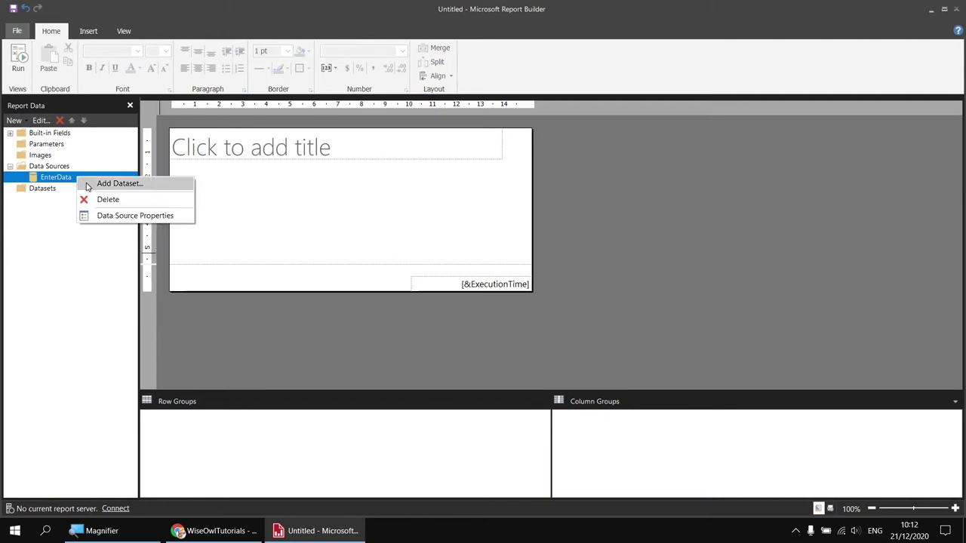
{"action": "left_click", "coordinate": [105, 184]}
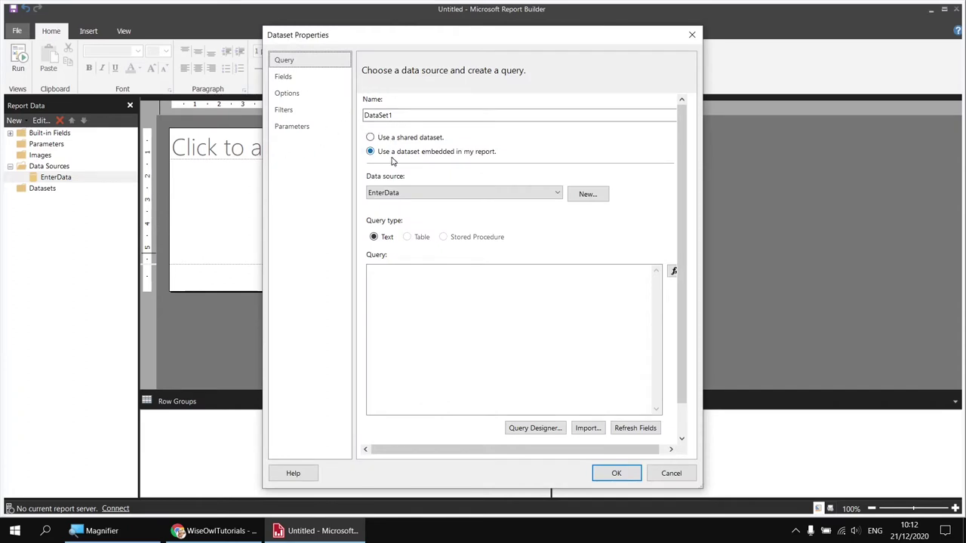
{"action": "left_click", "coordinate": [384, 276]}
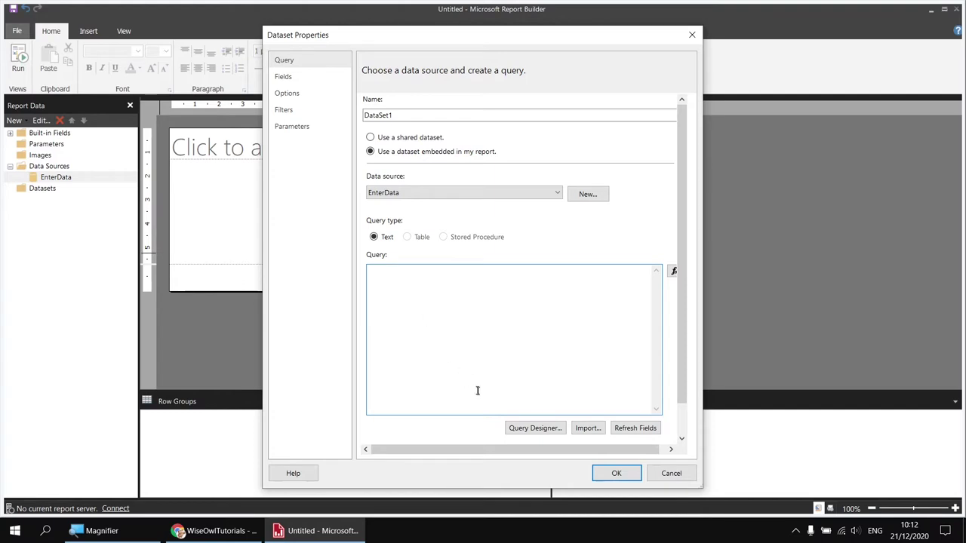
{"action": "left_click", "coordinate": [523, 431]}
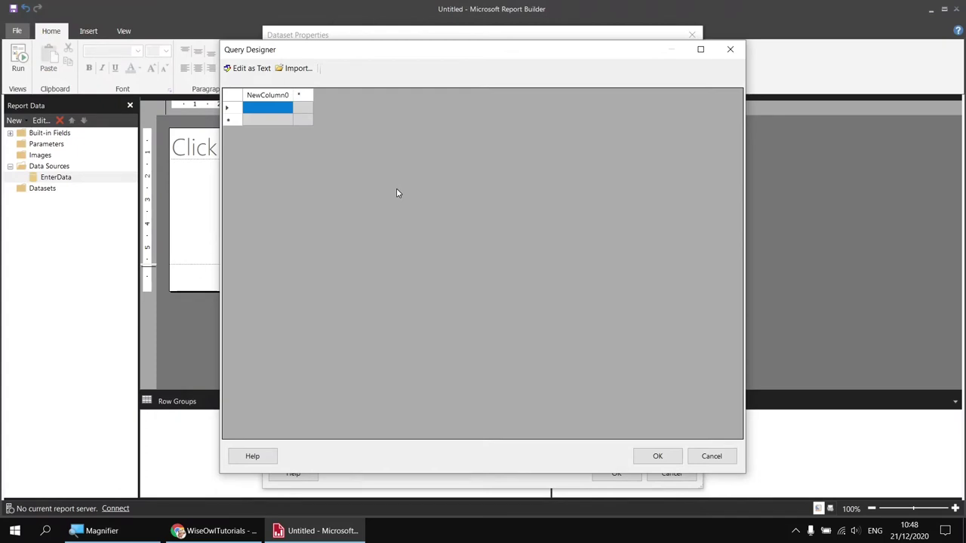
Step: Read the Harrods spending list in Chrome's BBC News article, then return to Report Builder
{"action": "left_click", "coordinate": [211, 533]}
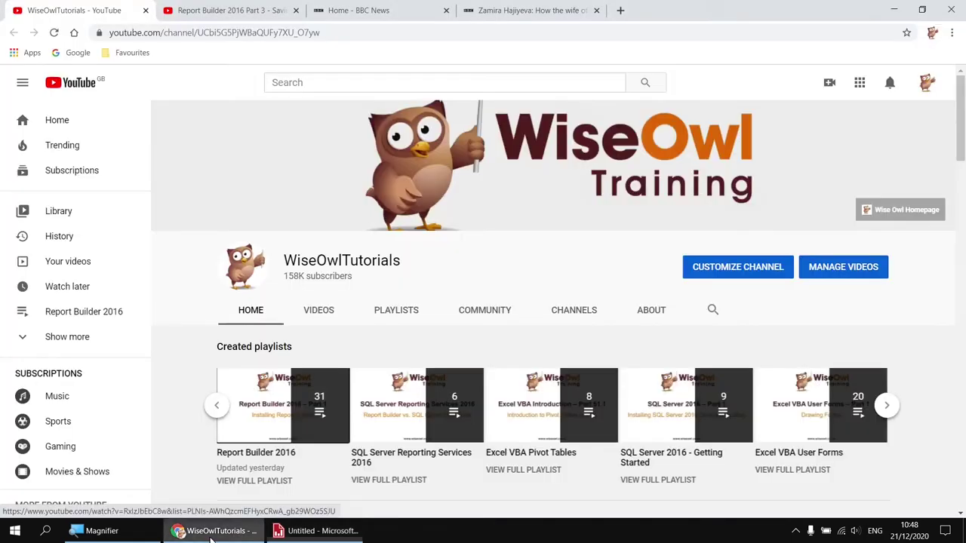
{"action": "left_click", "coordinate": [375, 11]}
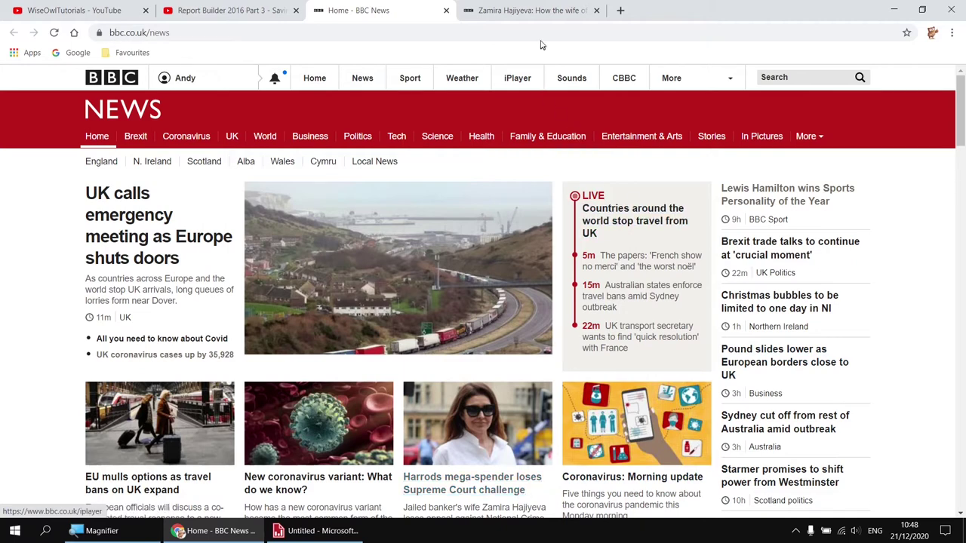
{"action": "left_click", "coordinate": [521, 10]}
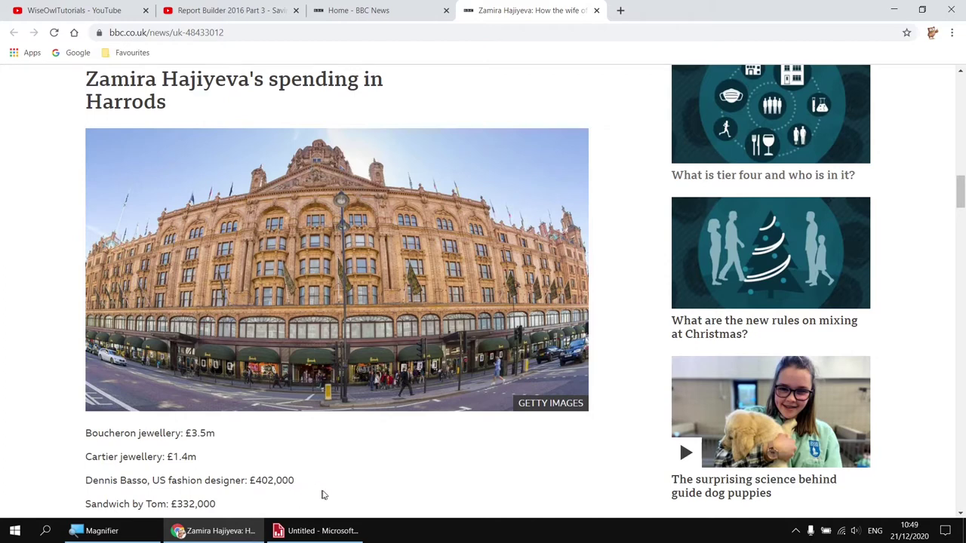
{"action": "scroll", "coordinate": [321, 495], "scroll_direction": "down", "scroll_amount": 1}
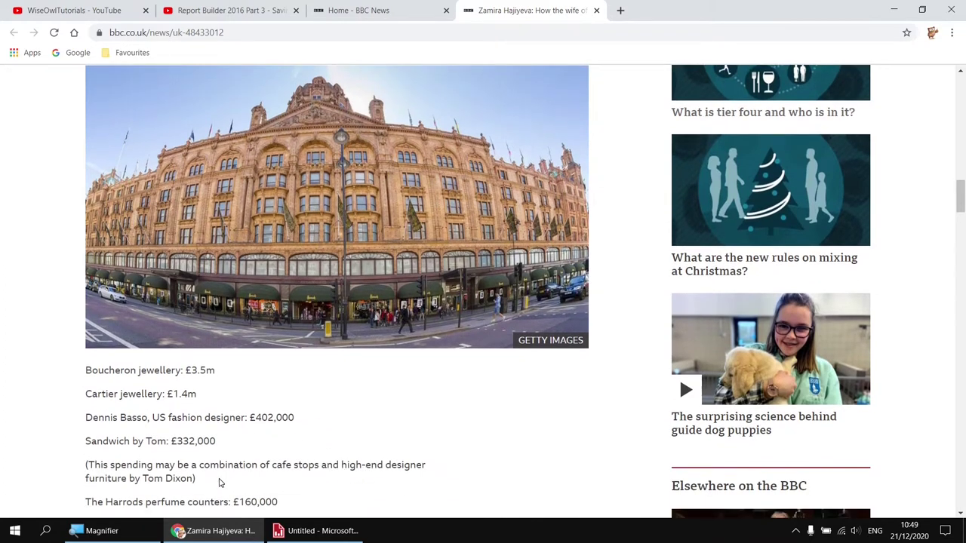
{"action": "scroll", "coordinate": [300, 492], "scroll_direction": "up", "scroll_amount": 1}
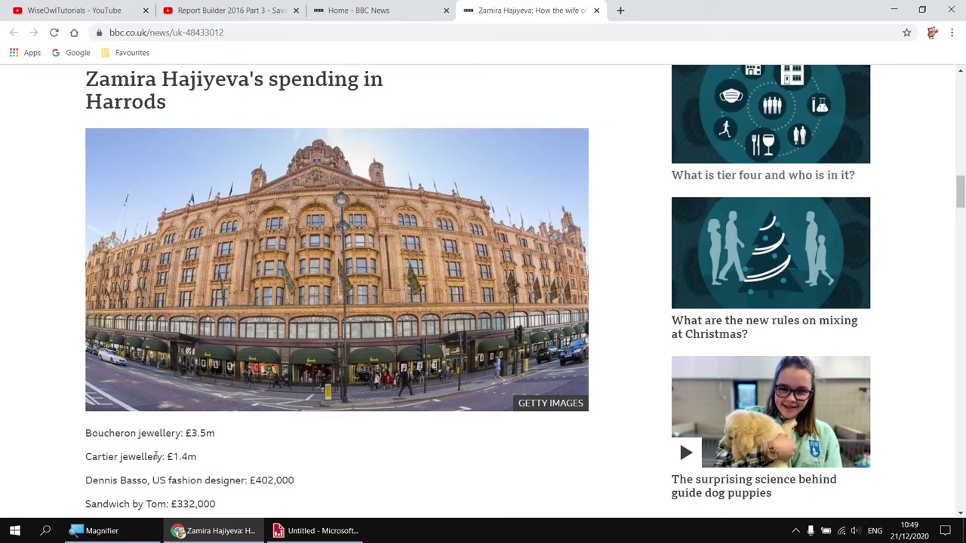
{"action": "left_click", "coordinate": [323, 532]}
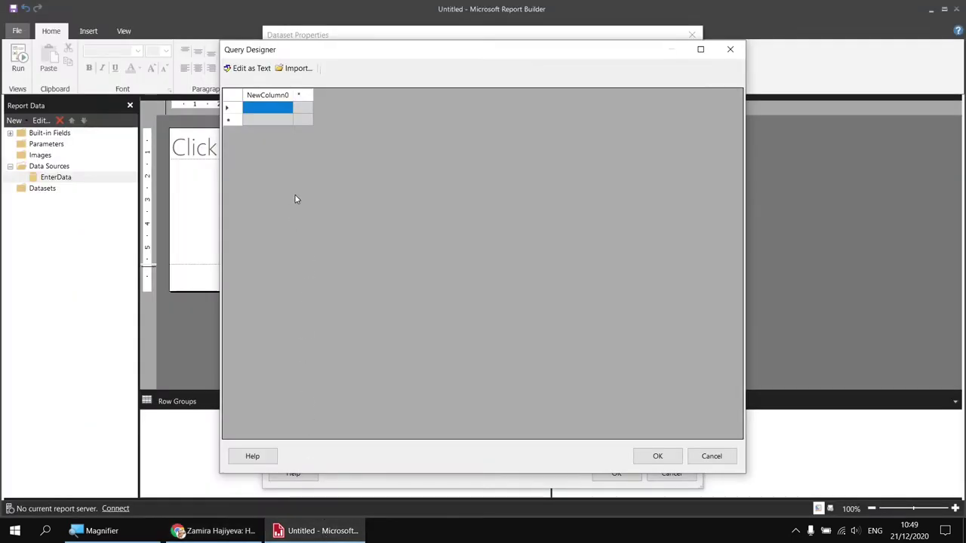
Step: Enter 'Boucheron jewellery' and 'Cartier jewellery' as the first two NewColumn0 rows
{"action": "left_click", "coordinate": [261, 111]}
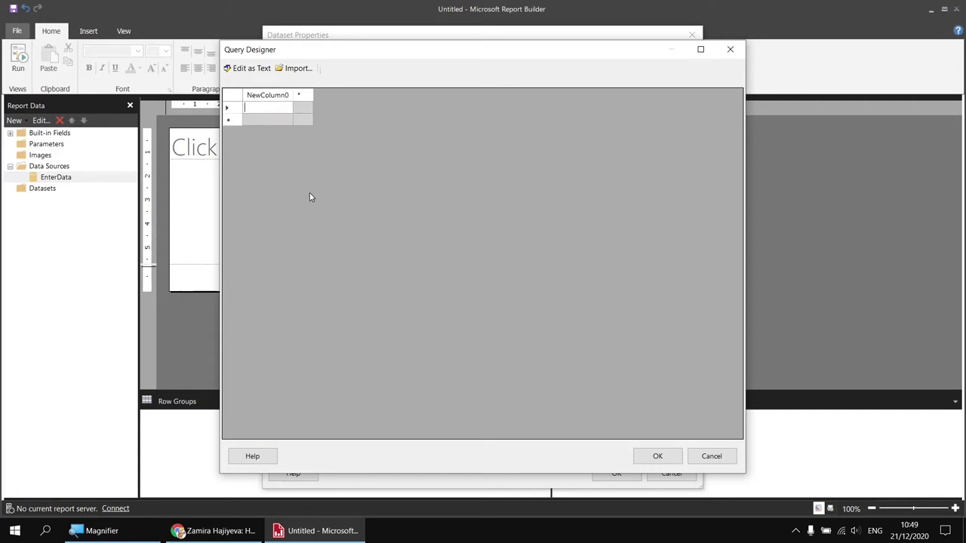
{"action": "type", "text": "Boucheron "}
{"action": "type", "text": "jewellery"}
{"action": "key", "text": "Return"}
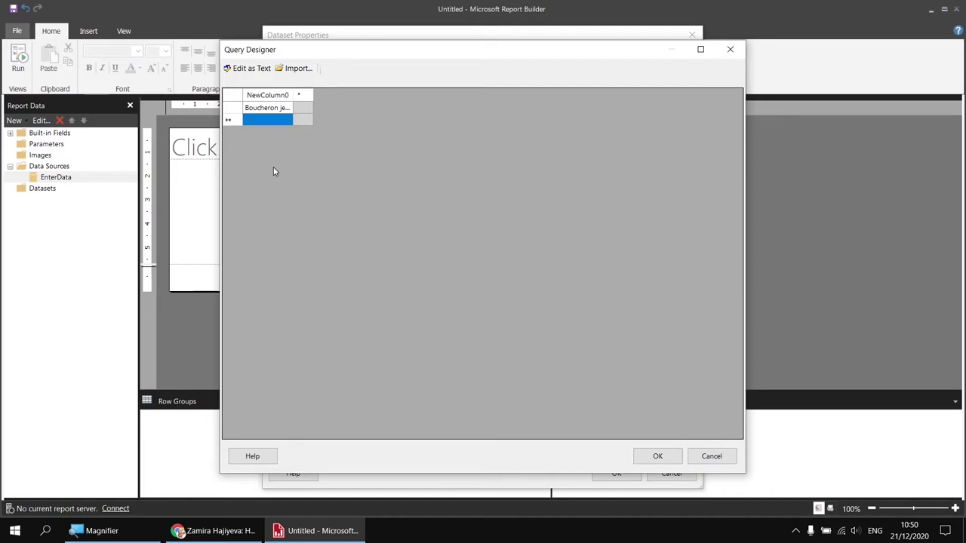
{"action": "key", "text": "ctrl+v"}
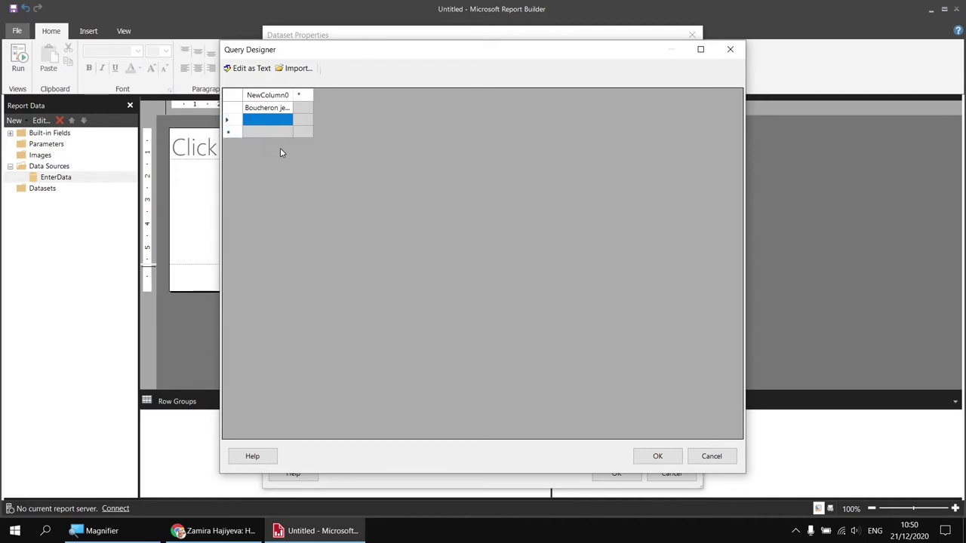
{"action": "type", "text": "C"}
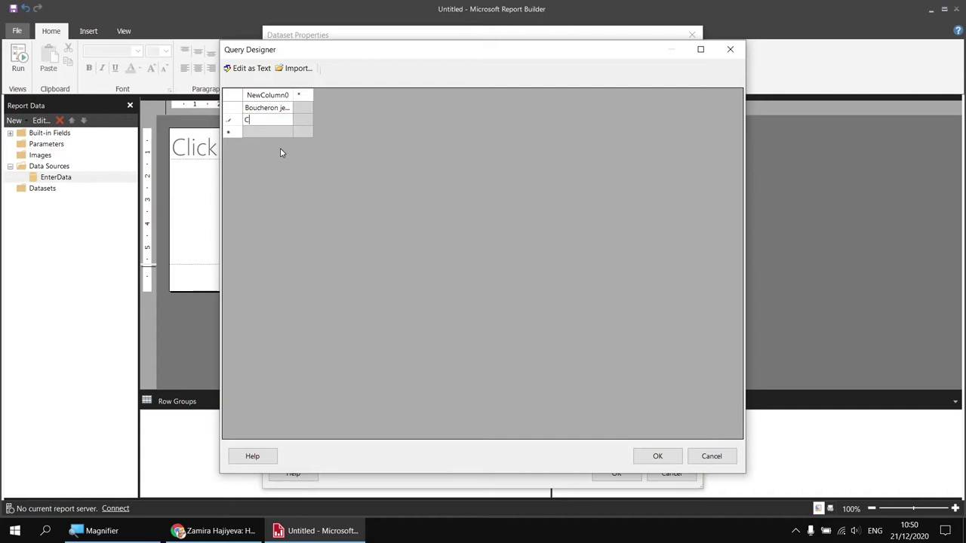
{"action": "type", "text": "artier jewellery"}
{"action": "key", "text": "Return"}
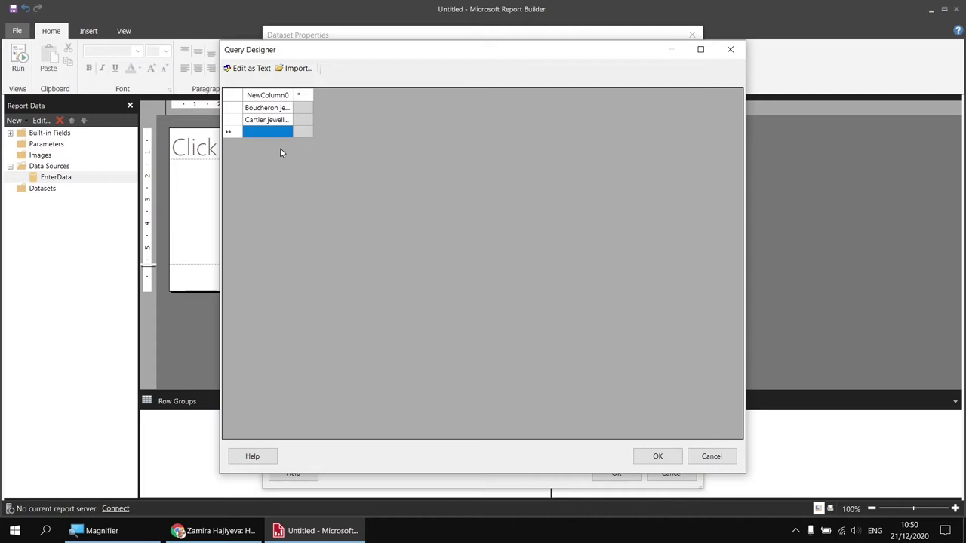
Step: Add 'Dennis Basson fashion' and 'Tom's sandwich' as the third and fourth NewColumn0 rows
{"action": "left_click", "coordinate": [230, 137]}
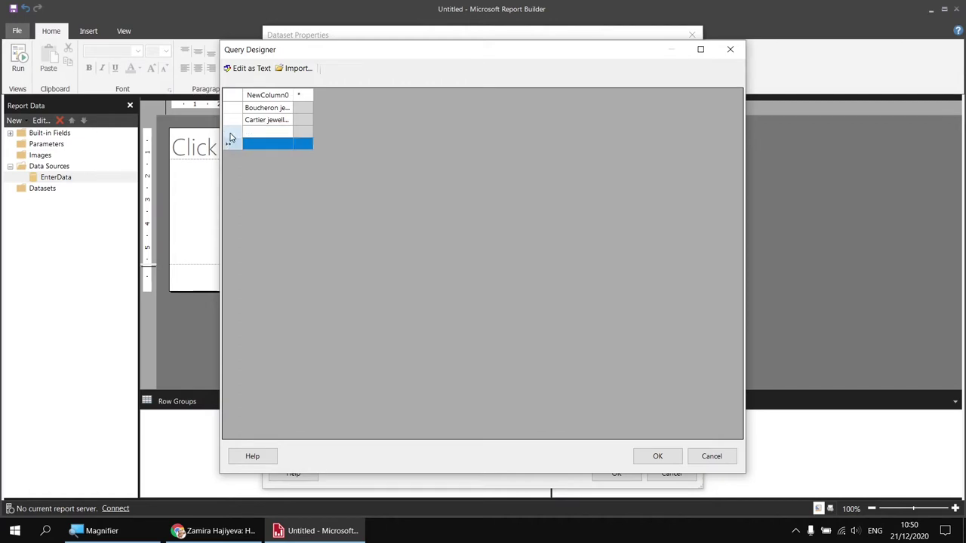
{"action": "left_click", "coordinate": [255, 134]}
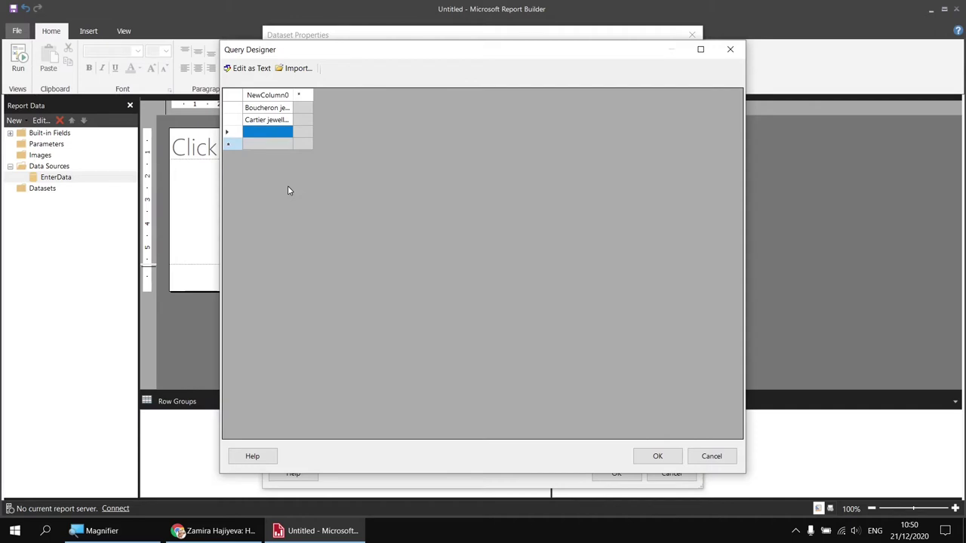
{"action": "type", "text": "Dennis Bas"}
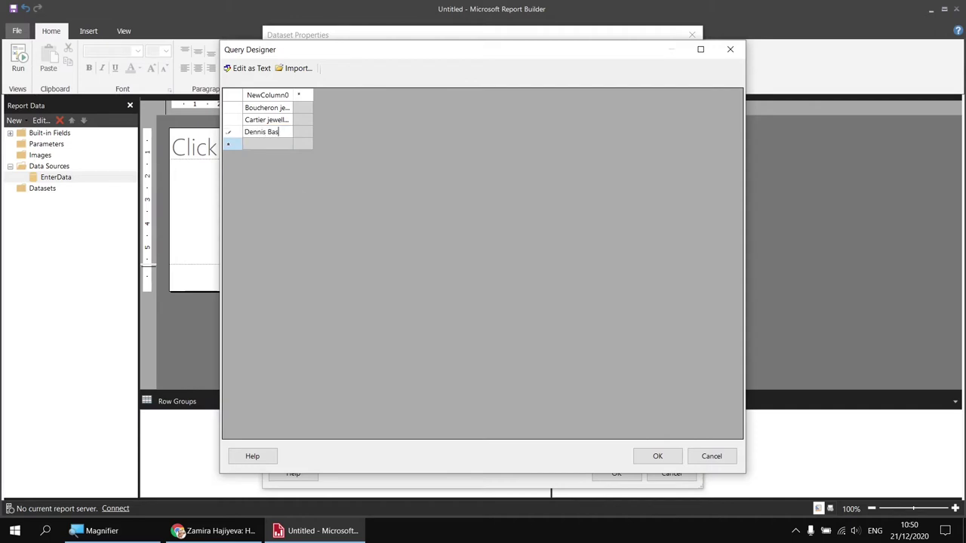
{"action": "type", "text": "son fashion"}
{"action": "key", "text": "Return"}
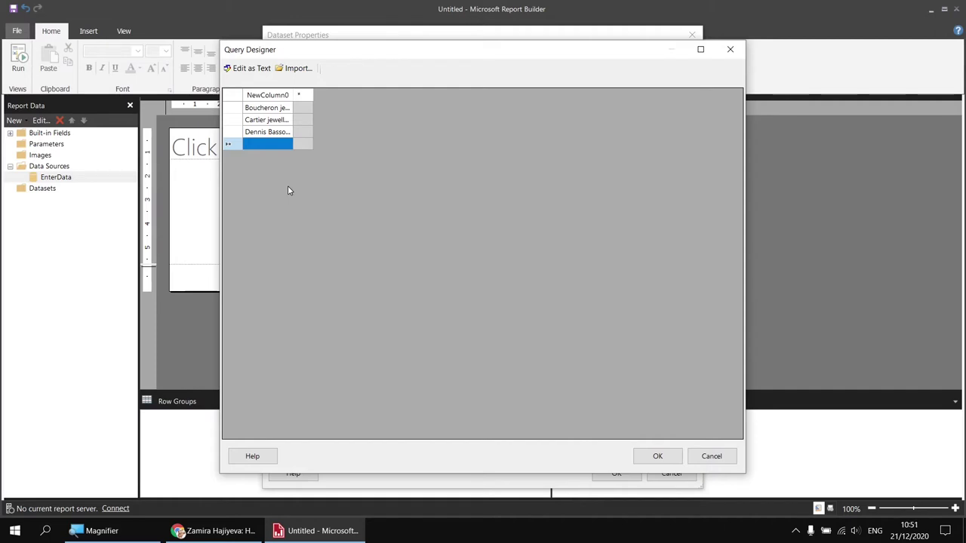
{"action": "key", "text": "F2"}
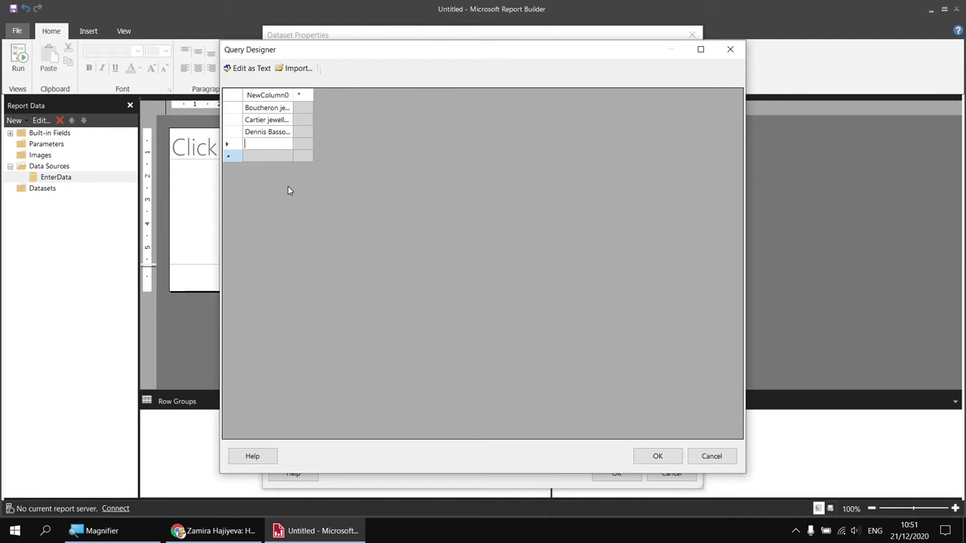
{"action": "type", "text": "Tom's sandwich"}
{"action": "key", "text": "Tab"}
Step: Fill NewColumn1 from the bottom row up with 332000, 402000, 1400000 and 3500000
{"action": "key", "text": "Return"}
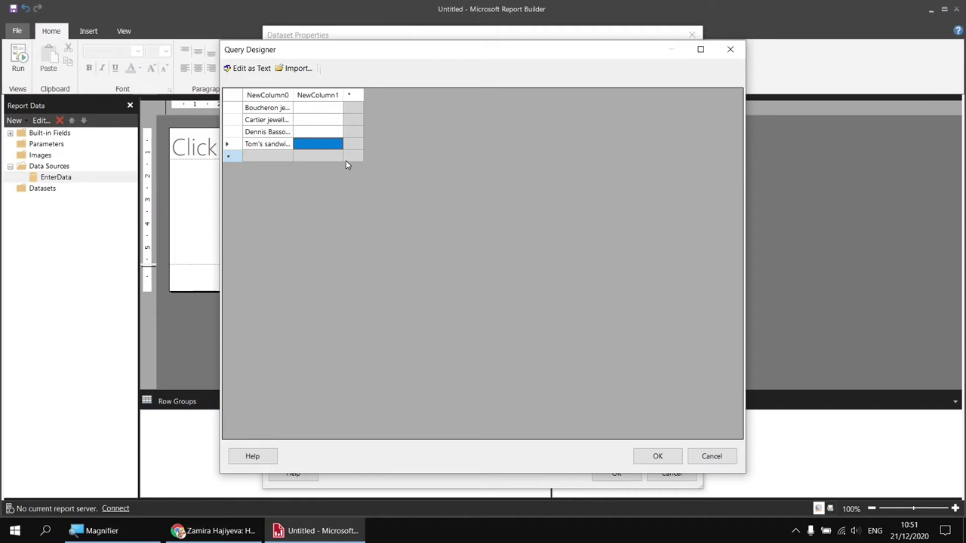
{"action": "type", "text": "3320"}
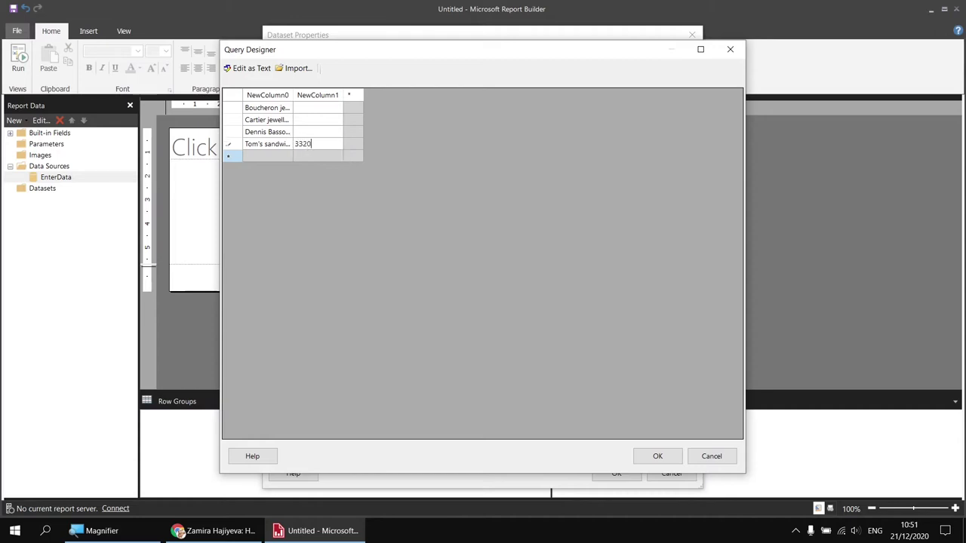
{"action": "type", "text": "00"}
{"action": "key", "text": "Up"}
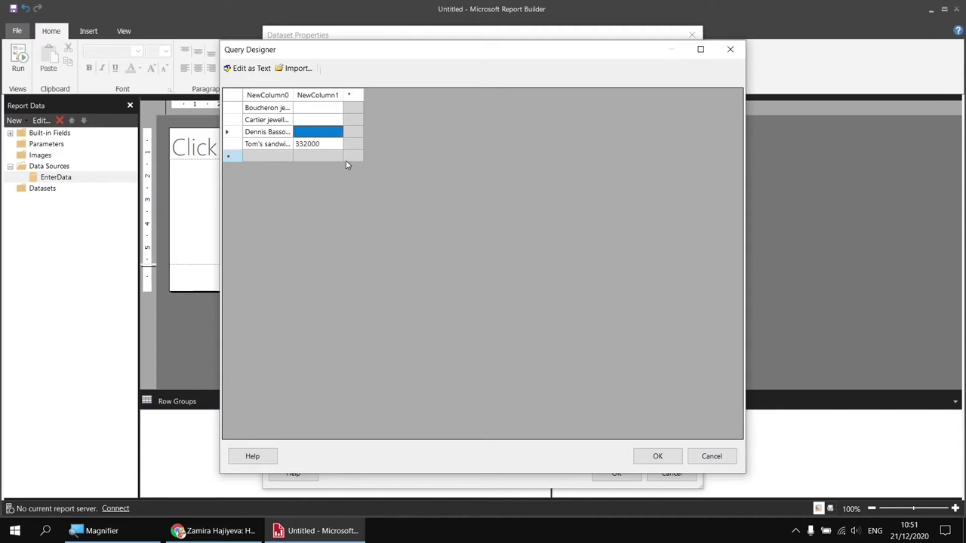
{"action": "type", "text": "402"}
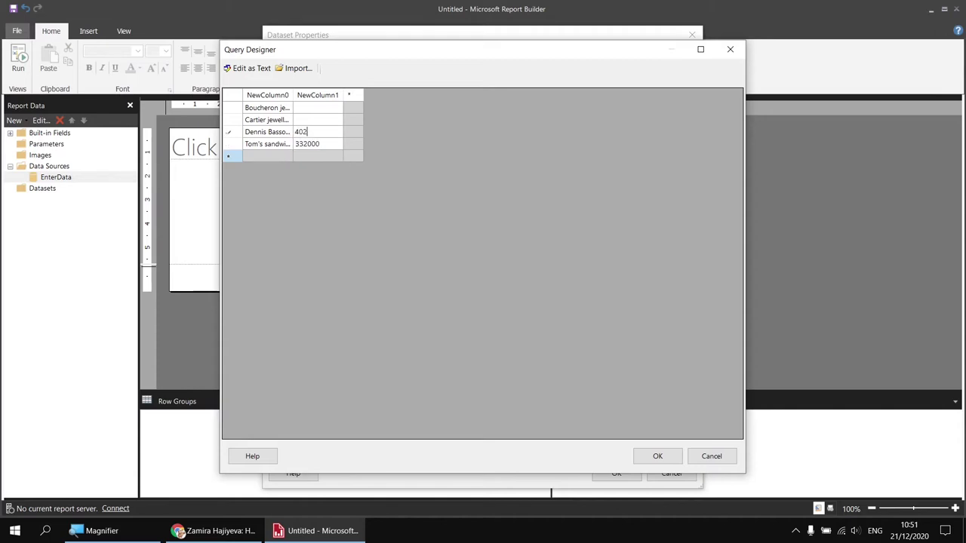
{"action": "type", "text": "000"}
{"action": "key", "text": "Up"}
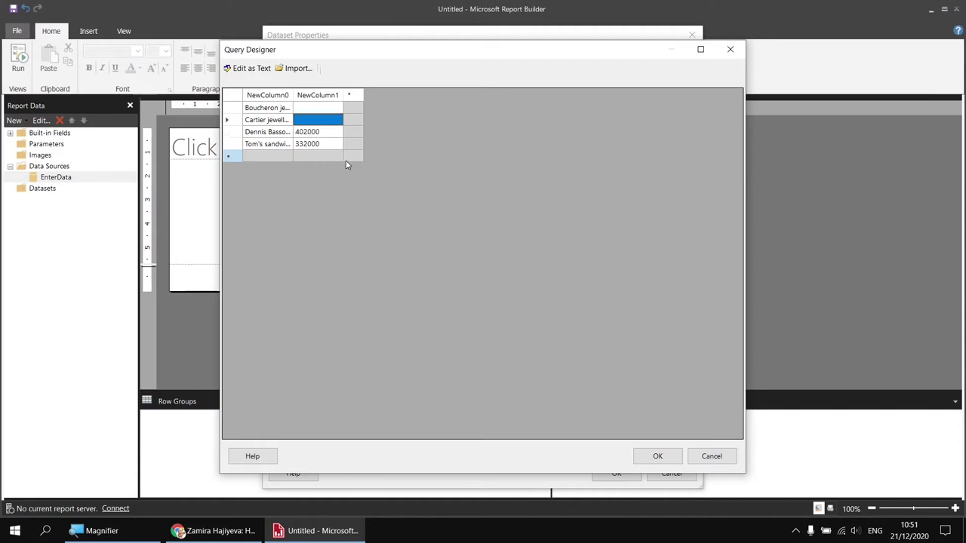
{"action": "type", "text": "1400"}
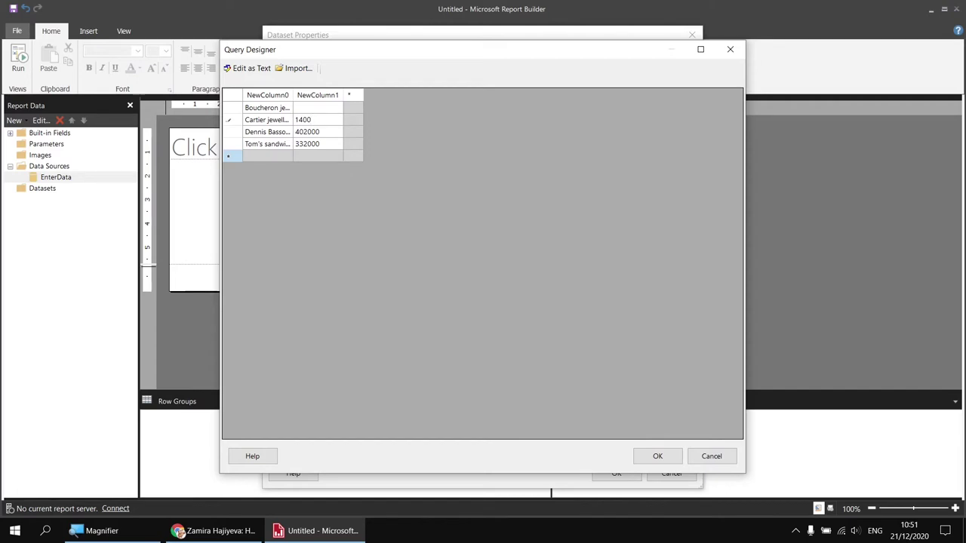
{"action": "type", "text": "000"}
{"action": "key", "text": "Up"}
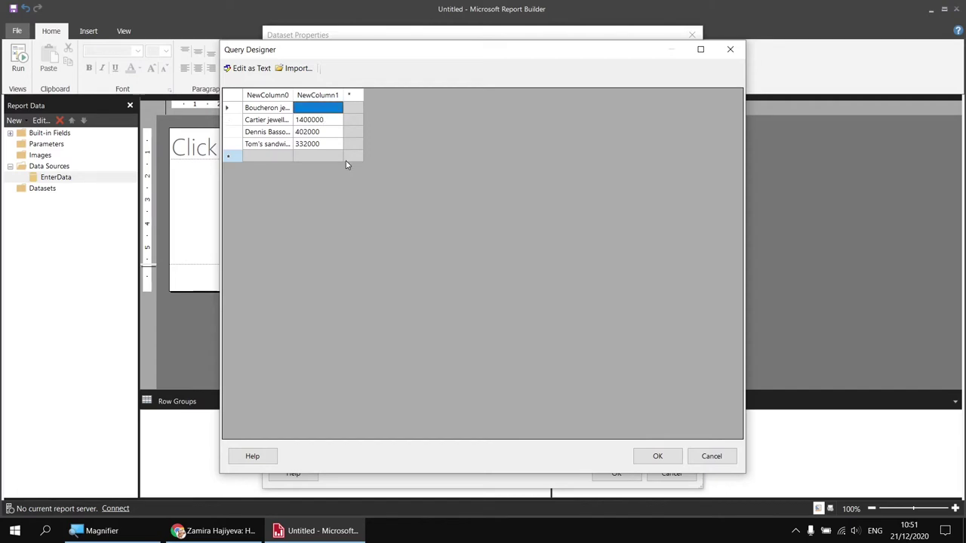
{"action": "type", "text": "3"}
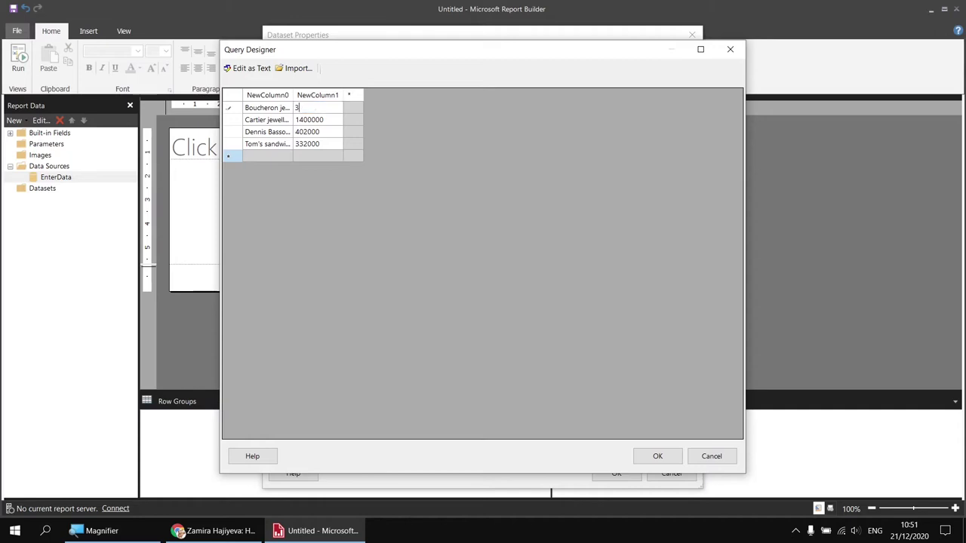
{"action": "type", "text": "500000"}
Step: Rename NewColumn0 to ItemName and NewColumn1 to Amount
{"action": "double_click", "coordinate": [267, 96]}
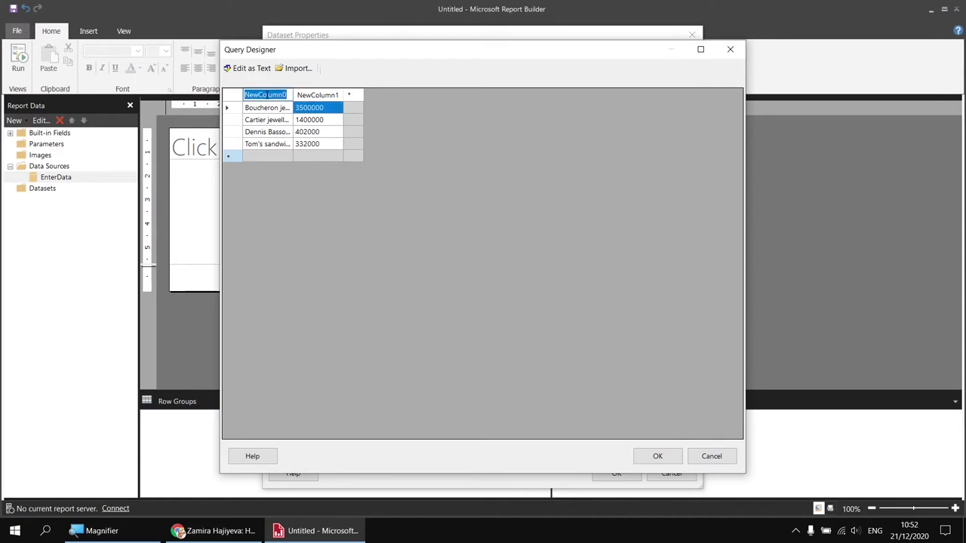
{"action": "type", "text": "ItemName"}
{"action": "left_click", "coordinate": [320, 98]}
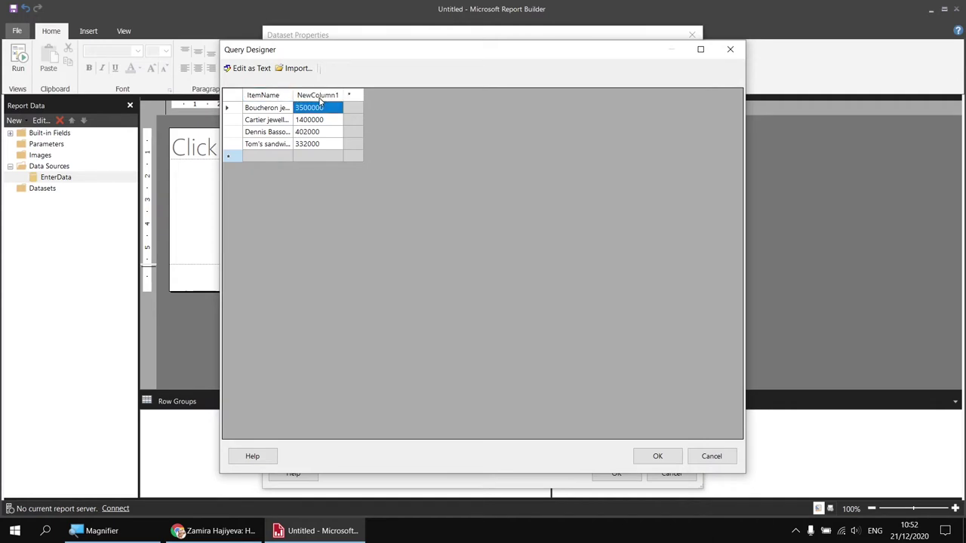
{"action": "right_click", "coordinate": [320, 98]}
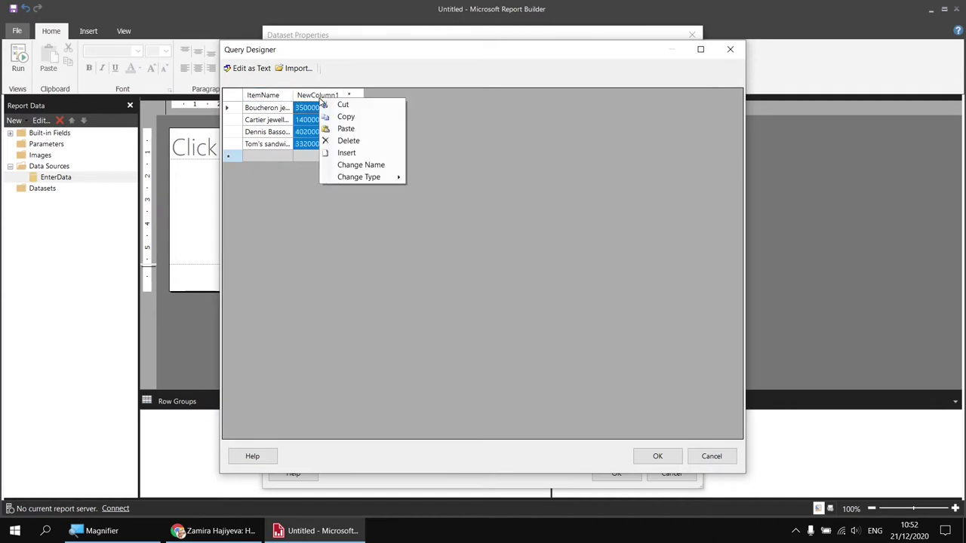
{"action": "left_click", "coordinate": [361, 165]}
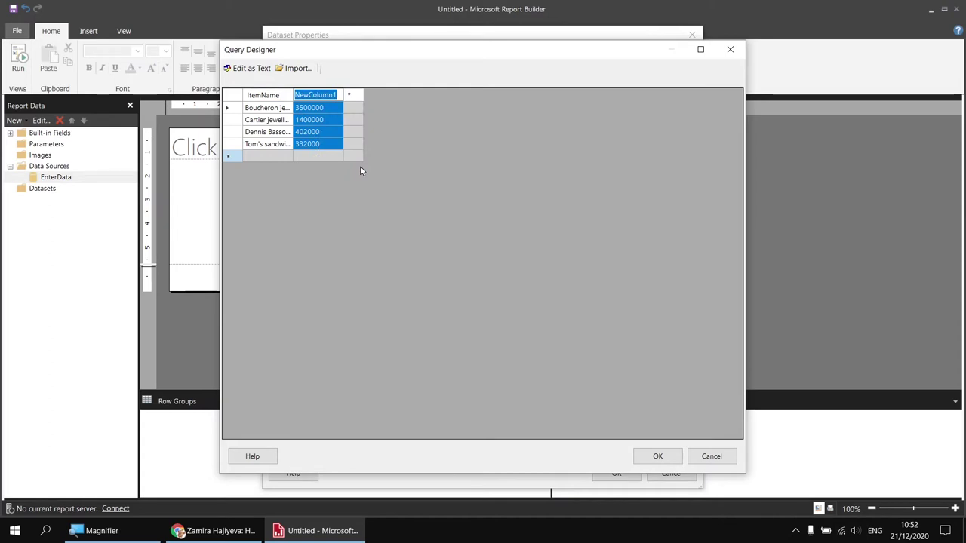
{"action": "type", "text": "Amunt"}
{"action": "key", "text": "BackSpace"}
{"action": "key", "text": "BackSpace"}
{"action": "key", "text": "BackSpace"}
{"action": "type", "text": "ount"}
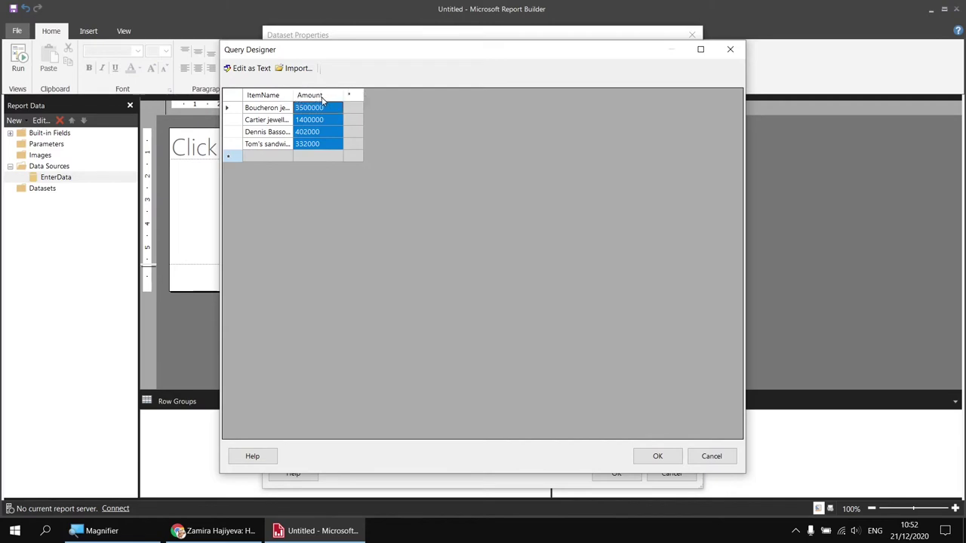
Step: Change the Amount column's data type to Integer
{"action": "right_click", "coordinate": [321, 99]}
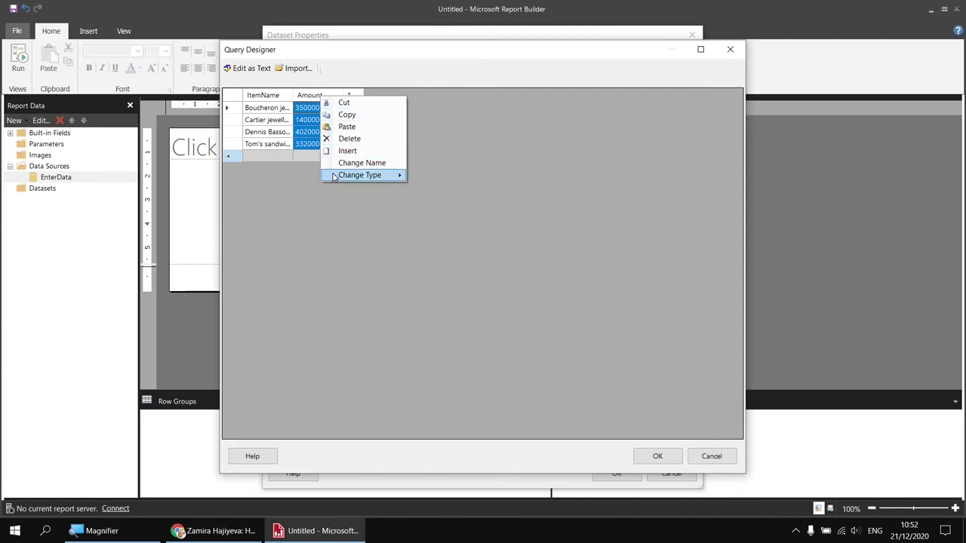
{"action": "mouse_move", "coordinate": [334, 176]}
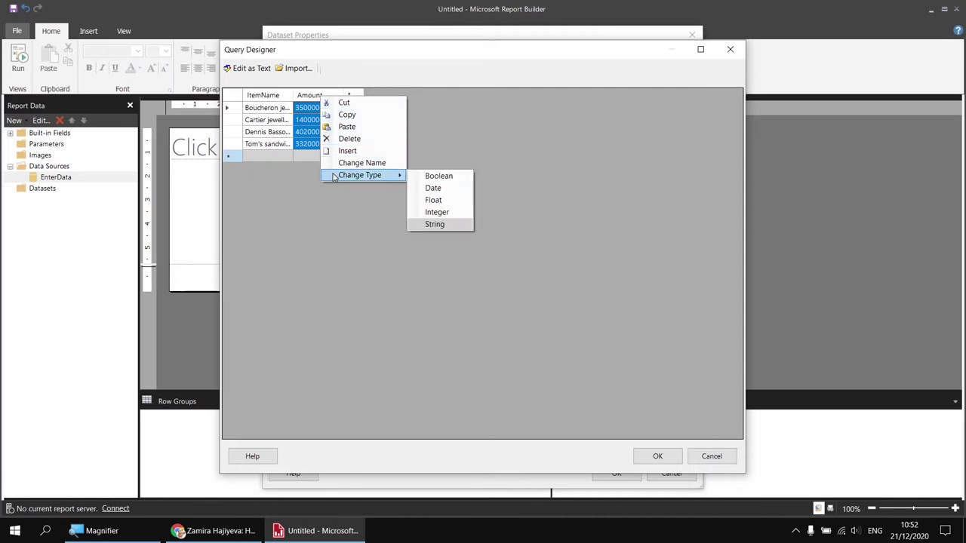
{"action": "left_click", "coordinate": [444, 212]}
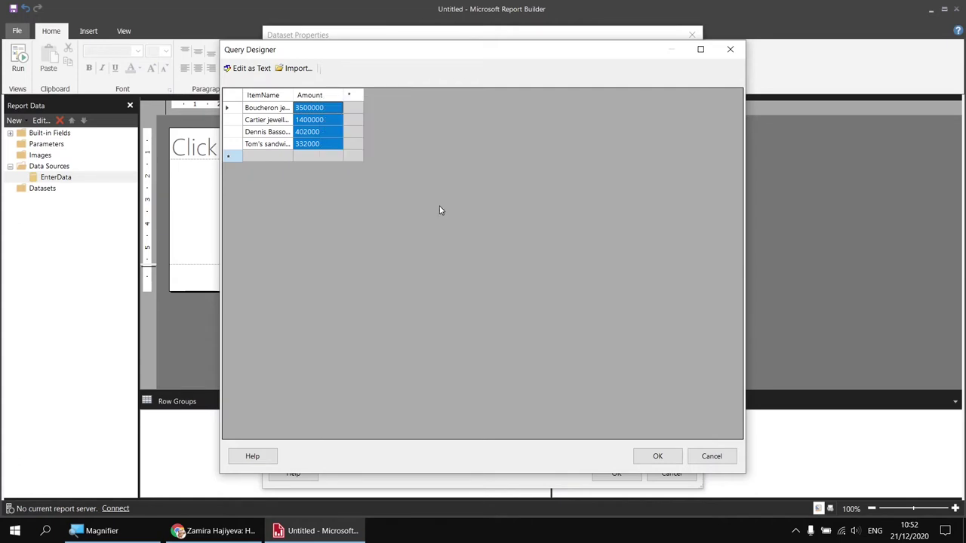
{"action": "left_click", "coordinate": [274, 119]}
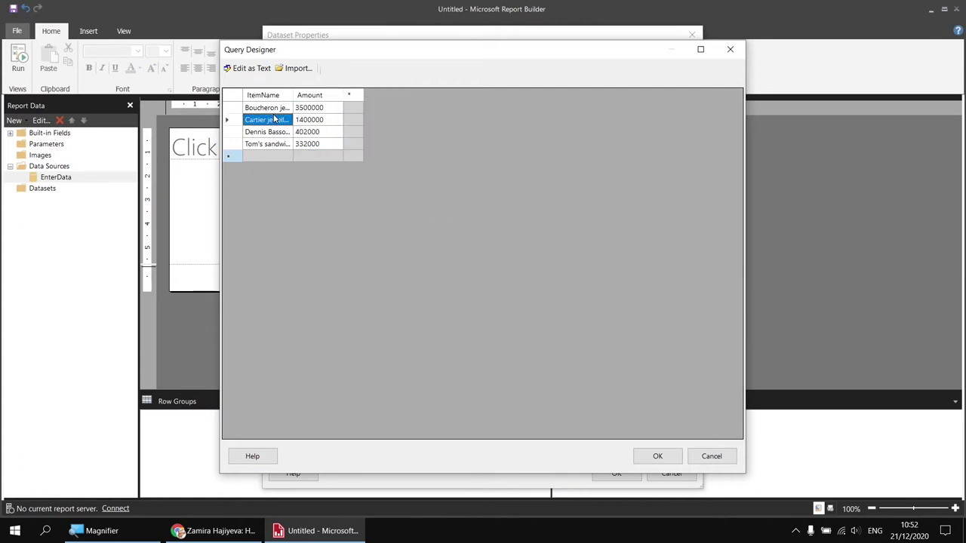
Step: Test that the text 'qwer' is rejected in Amount, then delete that test row
{"action": "left_click", "coordinate": [319, 145]}
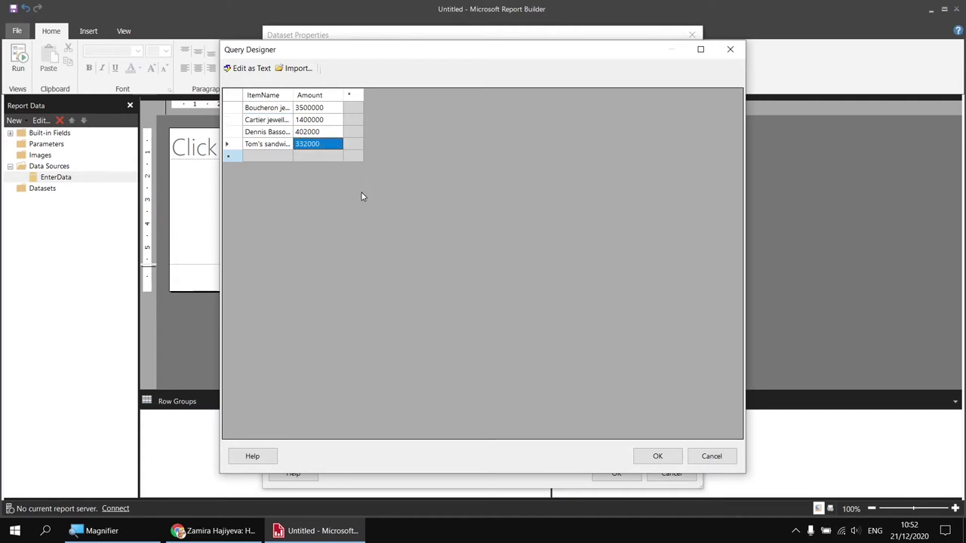
{"action": "left_click", "coordinate": [312, 156]}
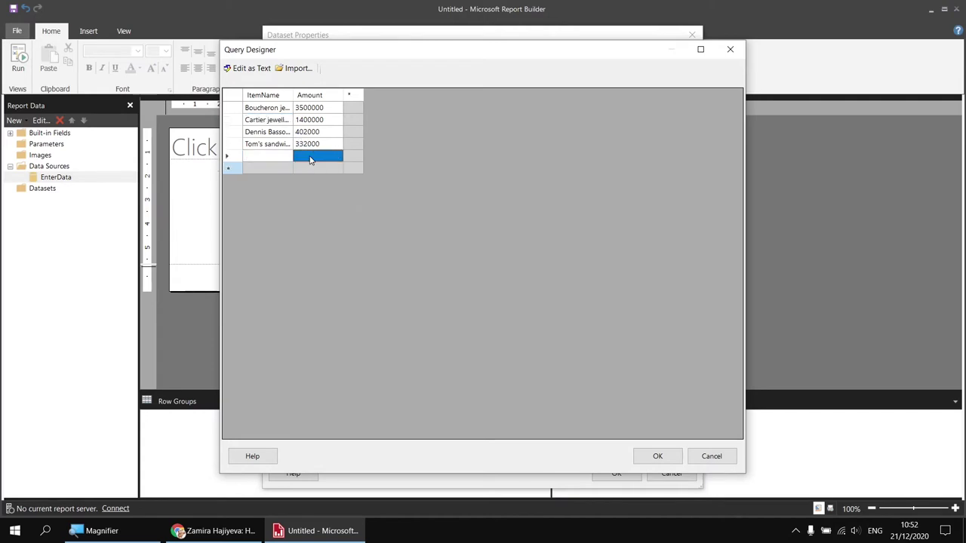
{"action": "type", "text": "qwer"}
{"action": "key", "text": "shift+Tab"}
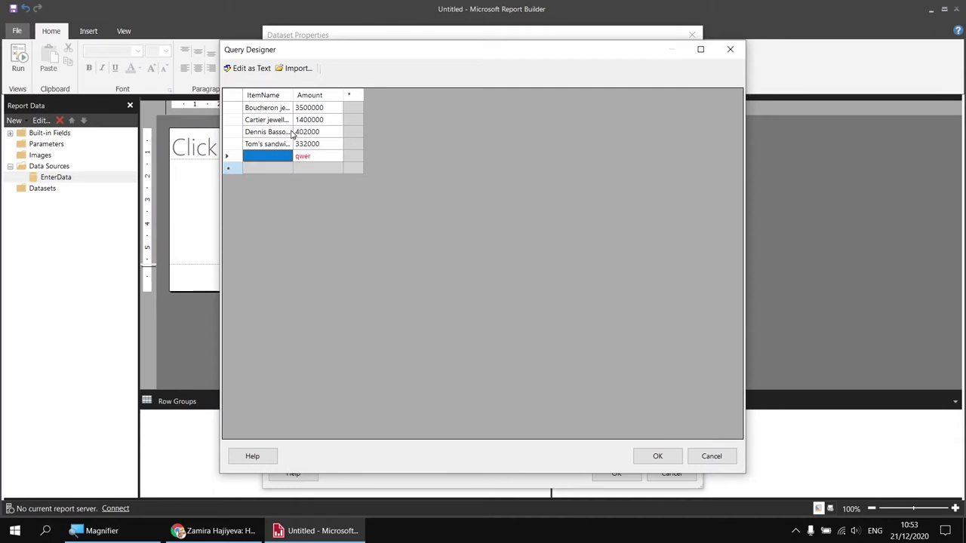
{"action": "mouse_move", "coordinate": [313, 159]}
{"action": "right_click", "coordinate": [236, 161]}
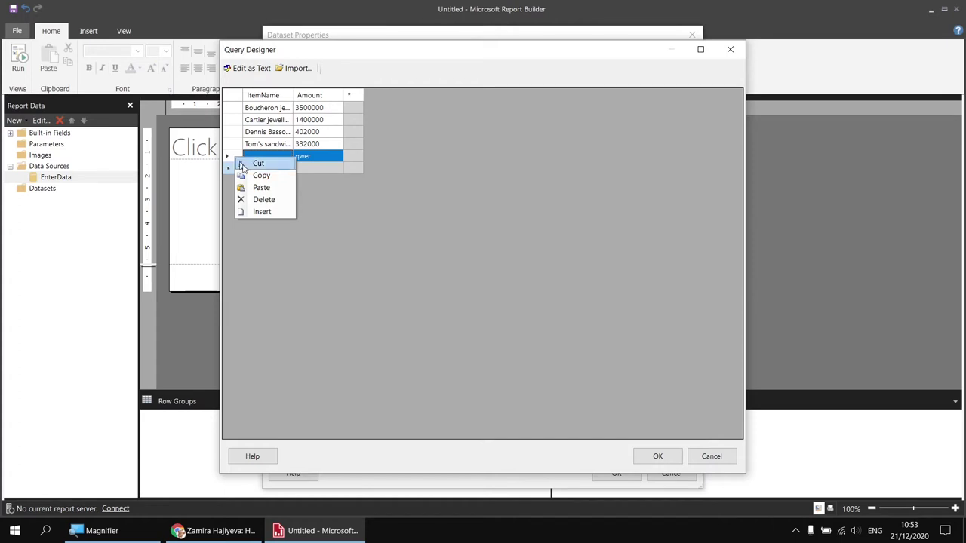
{"action": "left_click", "coordinate": [264, 199]}
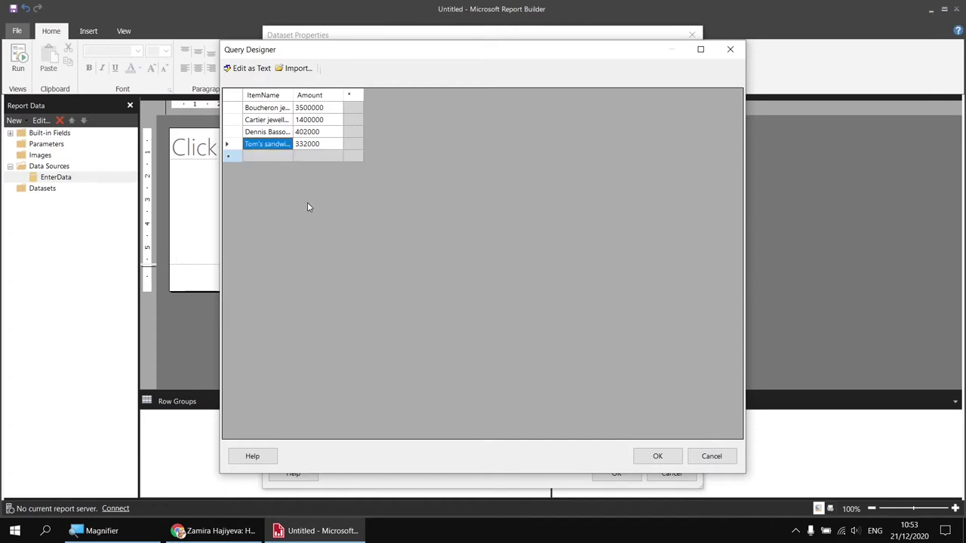
Step: Accept the entered data and close the Query Designer
{"action": "right_click", "coordinate": [326, 97]}
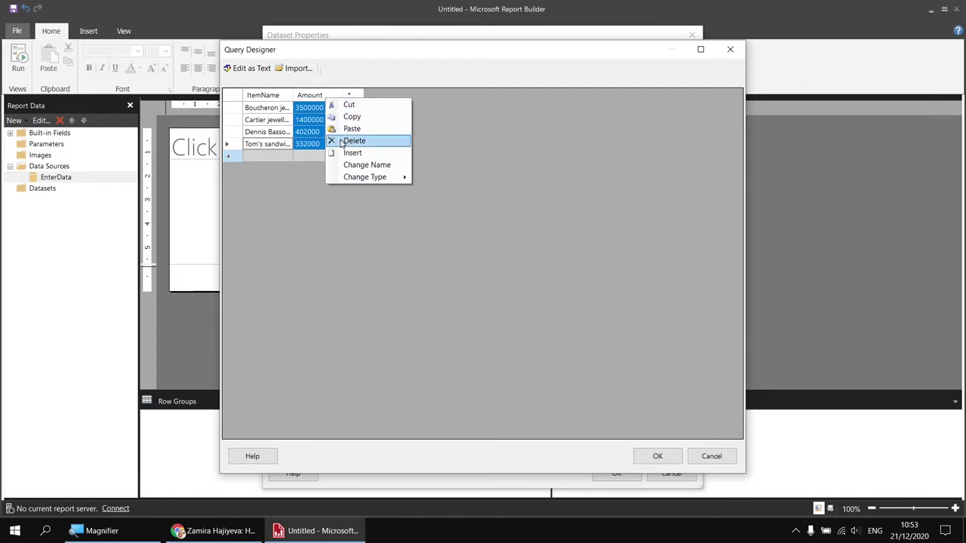
{"action": "left_click", "coordinate": [268, 111]}
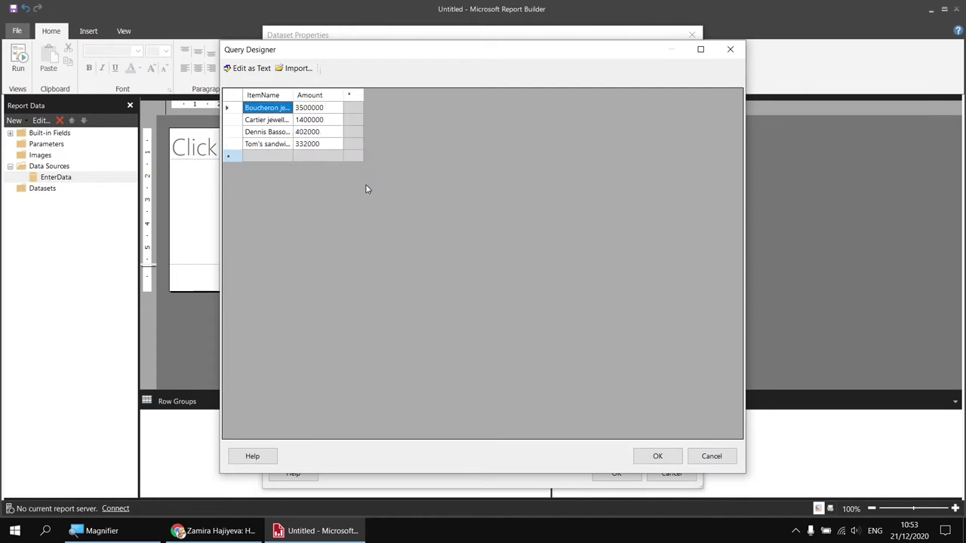
{"action": "left_click", "coordinate": [653, 455]}
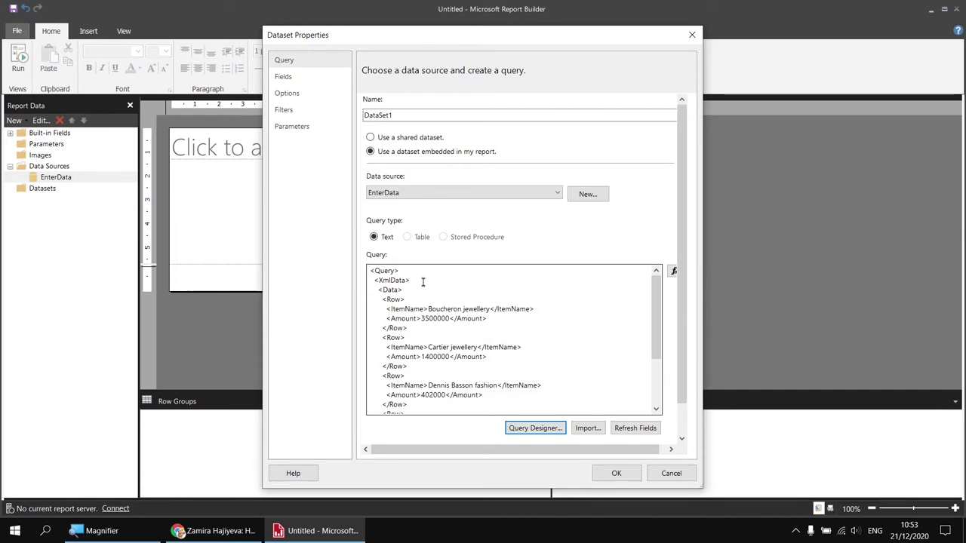
Step: Inspect the generated XML query's Boucheron jewellery and Amount entries
{"action": "left_click_drag", "start_coordinate": [430, 309], "coordinate": [488, 312]}
{"action": "left_click_drag", "start_coordinate": [386, 310], "coordinate": [421, 318]}
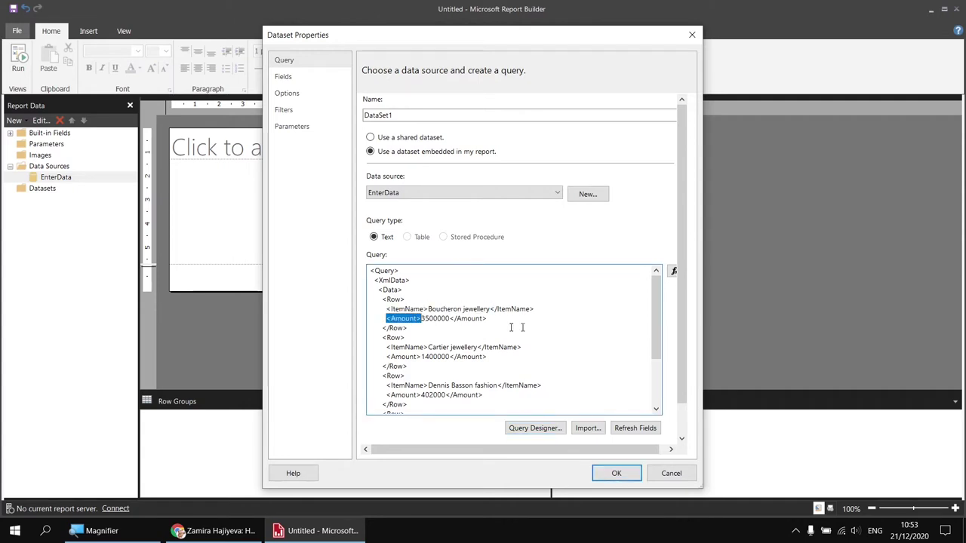
{"action": "left_click_drag", "start_coordinate": [659, 295], "coordinate": [650, 351]}
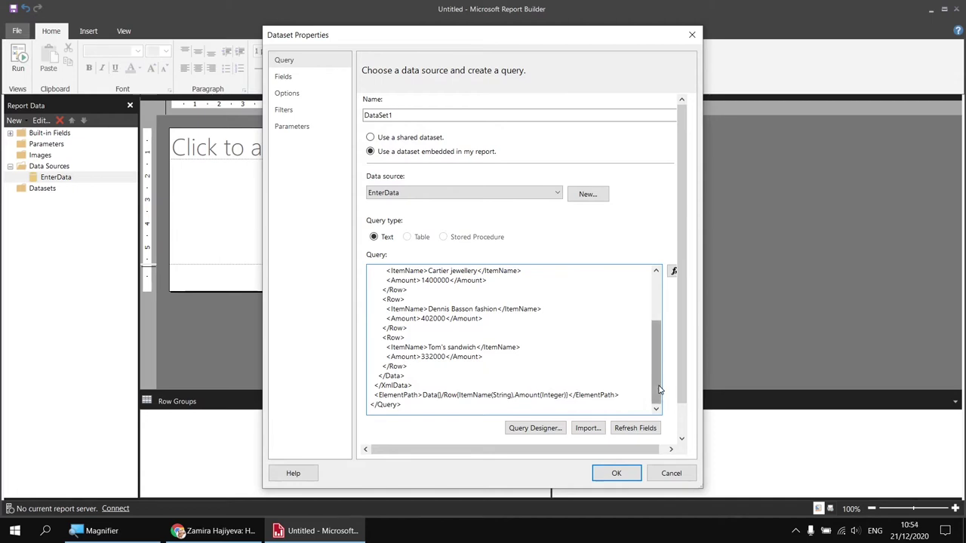
{"action": "left_click_drag", "start_coordinate": [658, 390], "coordinate": [665, 323]}
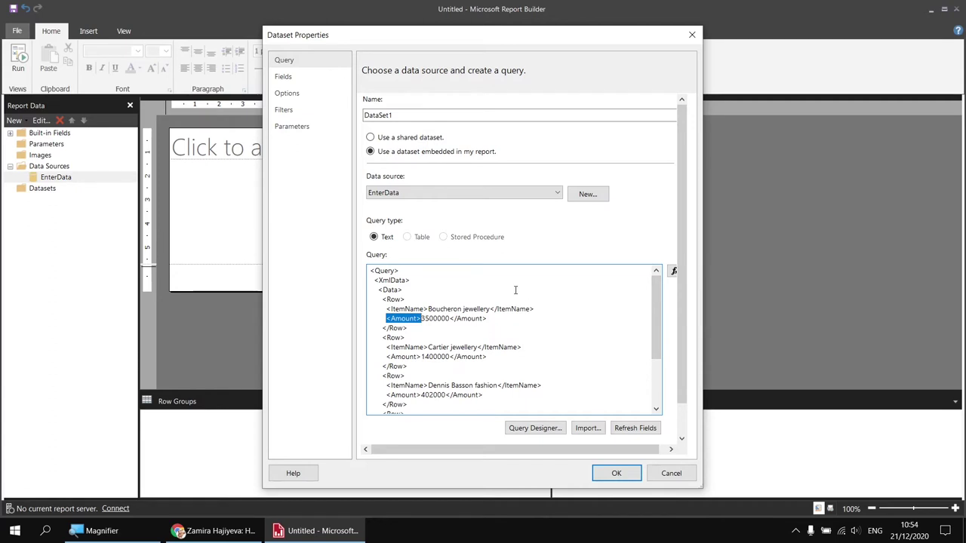
{"action": "left_click", "coordinate": [408, 272]}
Step: Name the dataset Spending and confirm its creation
{"action": "double_click", "coordinate": [372, 115]}
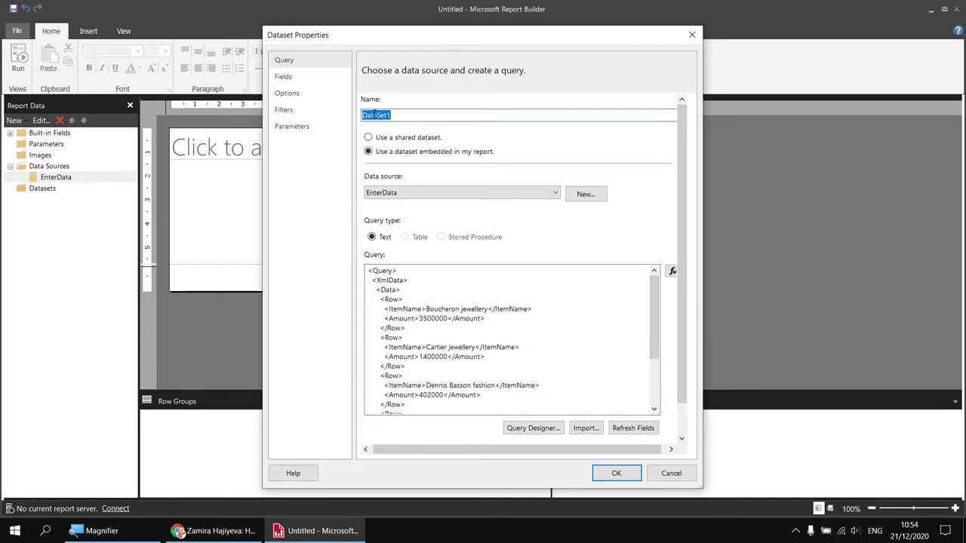
{"action": "type", "text": "Spending"}
{"action": "left_click", "coordinate": [616, 473]}
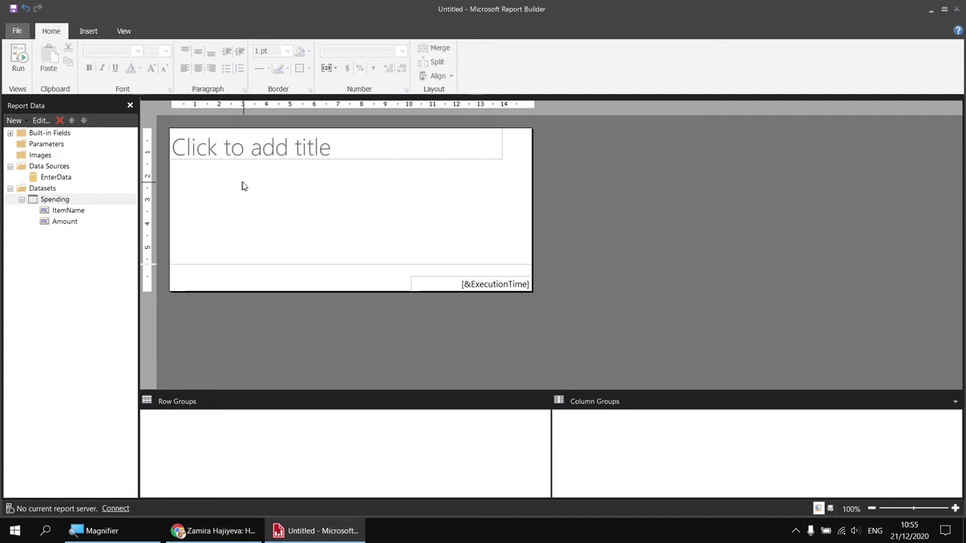
Step: Delete the report's title textbox and remove the page footer
{"action": "left_click_drag", "start_coordinate": [243, 181], "coordinate": [209, 143]}
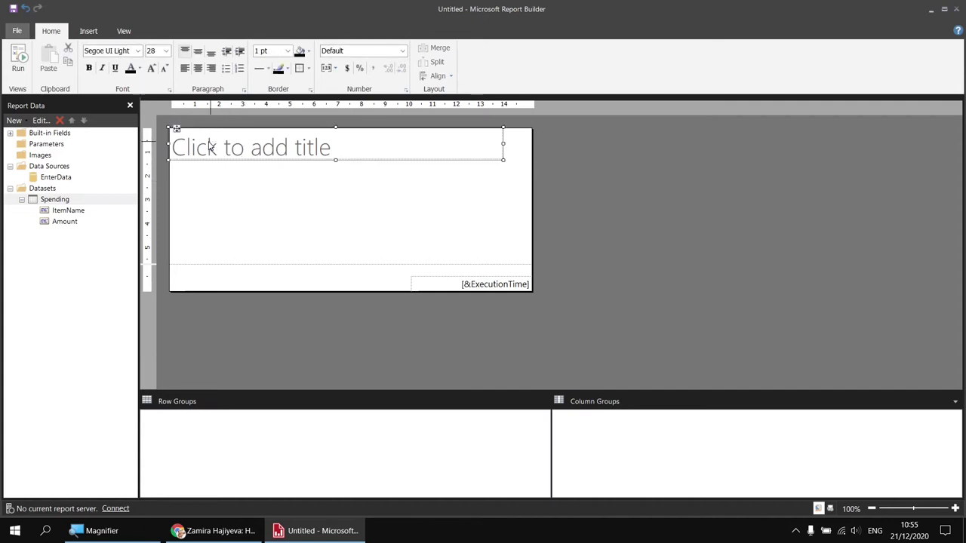
{"action": "key", "text": "Delete"}
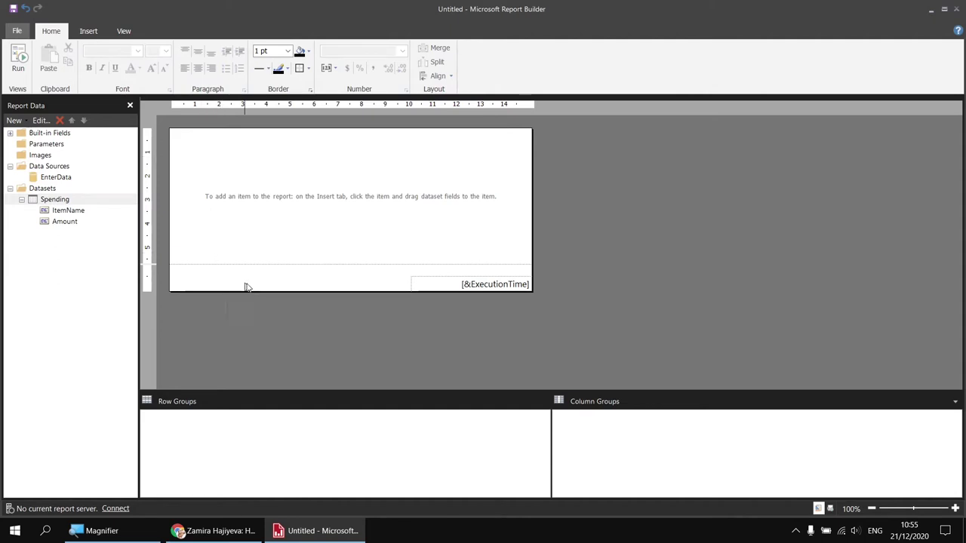
{"action": "right_click", "coordinate": [212, 285]}
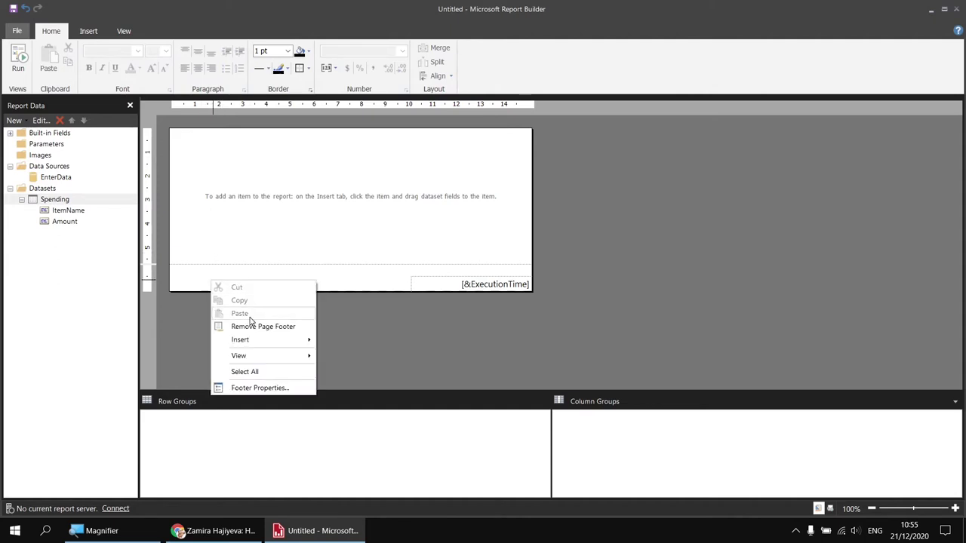
{"action": "left_click", "coordinate": [272, 333]}
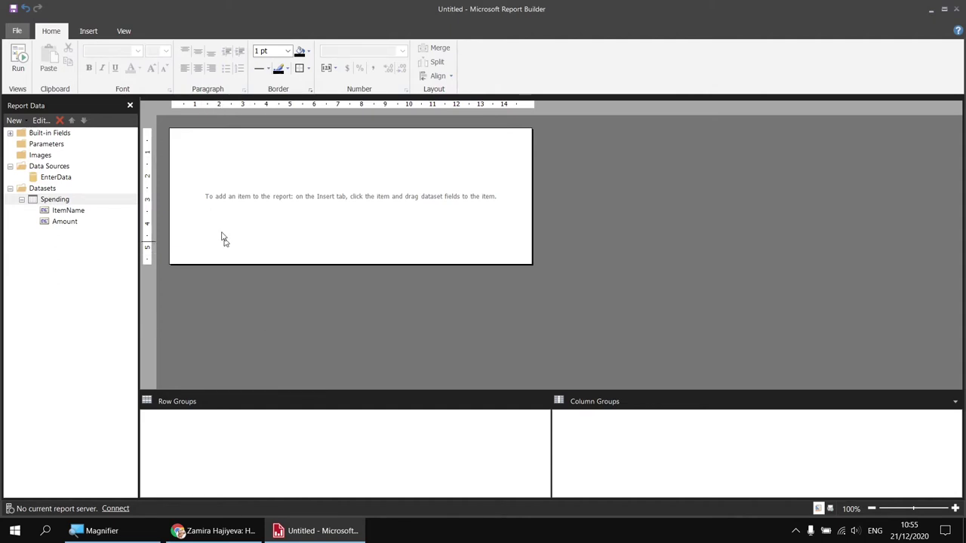
Step: Insert a basic Bar chart into the report body
{"action": "right_click", "coordinate": [172, 135]}
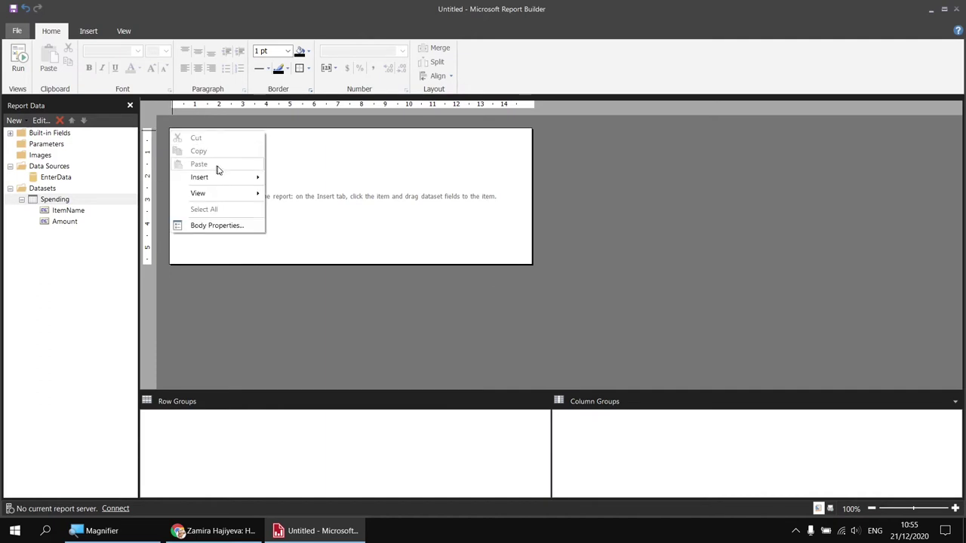
{"action": "mouse_move", "coordinate": [255, 181]}
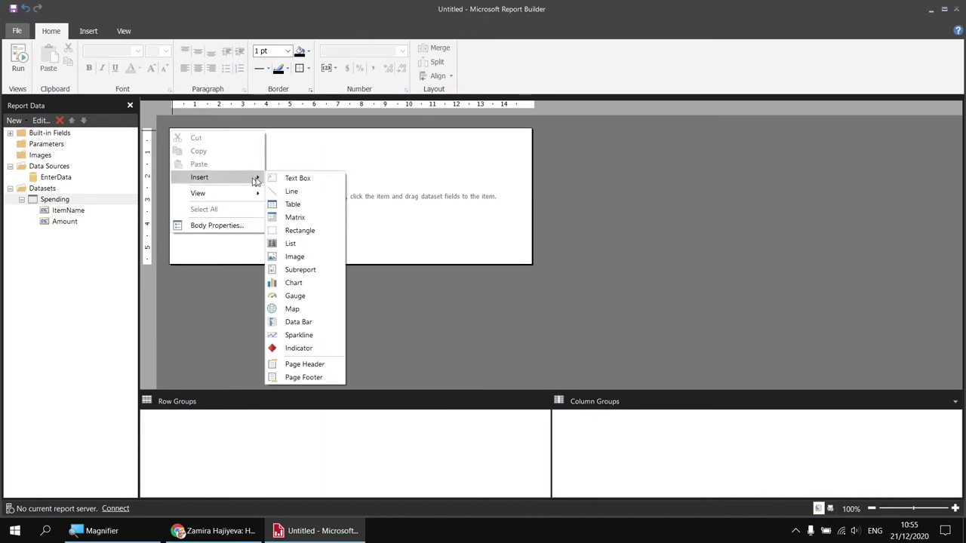
{"action": "left_click", "coordinate": [305, 289]}
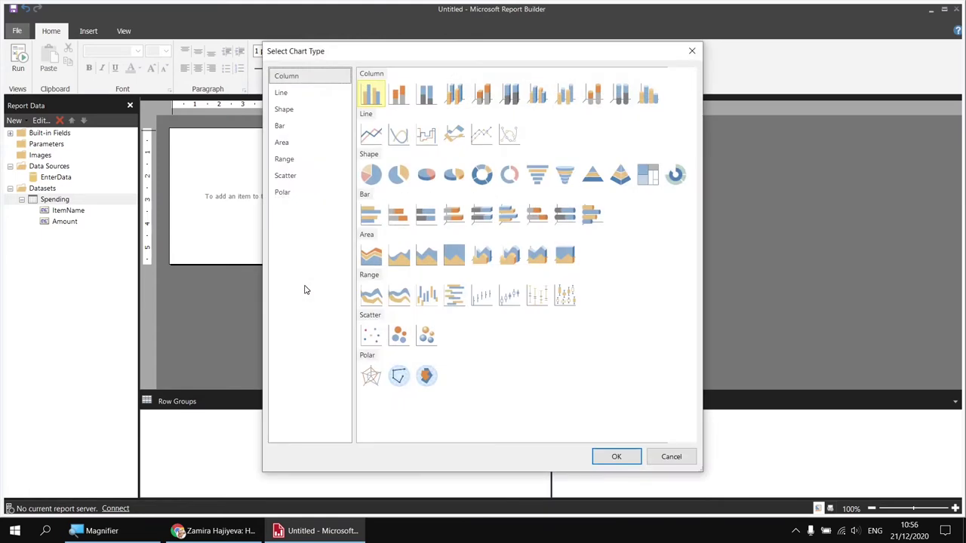
{"action": "left_click", "coordinate": [369, 220]}
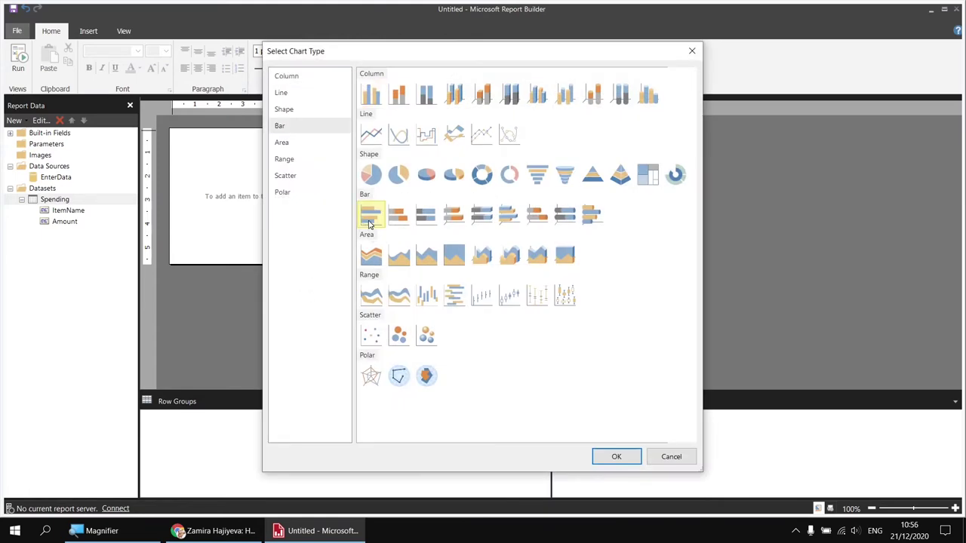
{"action": "left_click", "coordinate": [614, 458]}
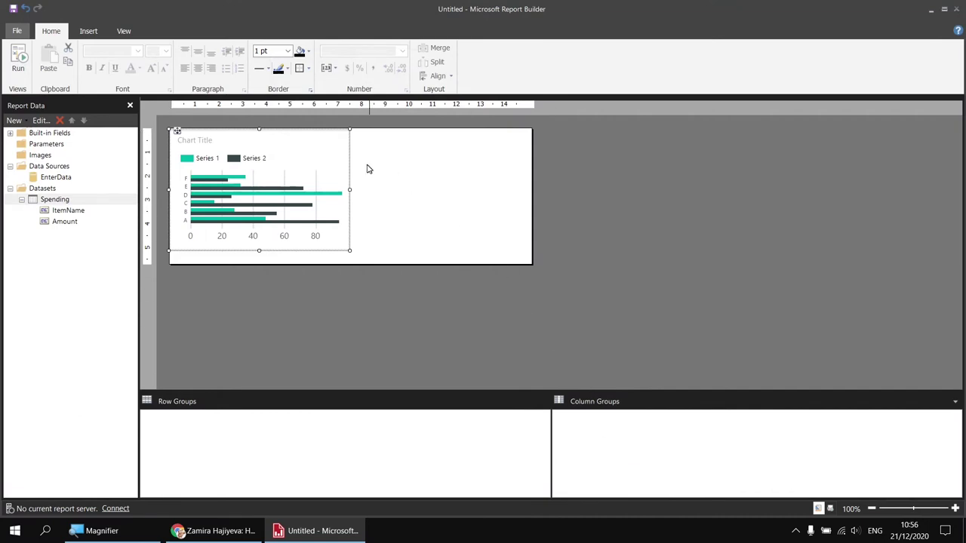
Step: Plot Amount as the chart values grouped by ItemName, then enlarge the chart across the body
{"action": "left_click", "coordinate": [323, 146]}
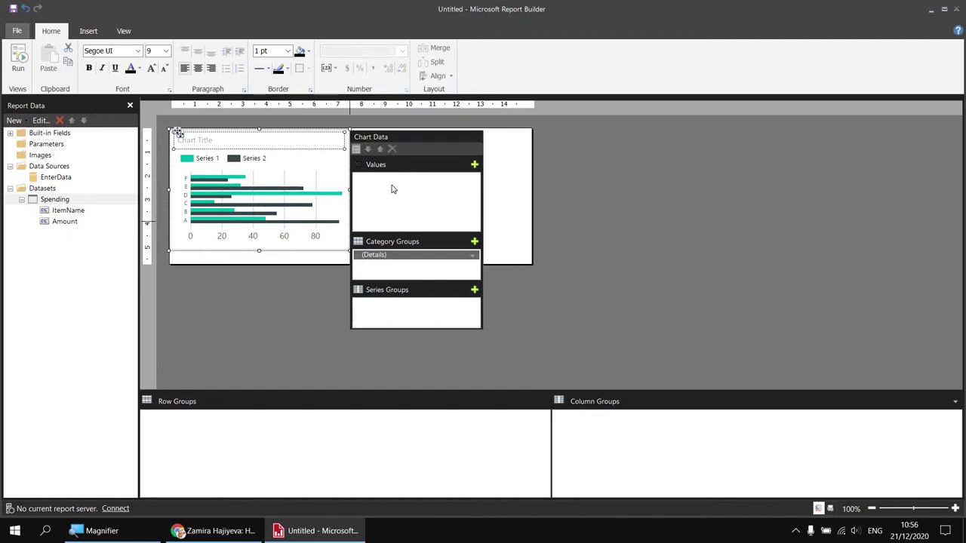
{"action": "left_click", "coordinate": [474, 166]}
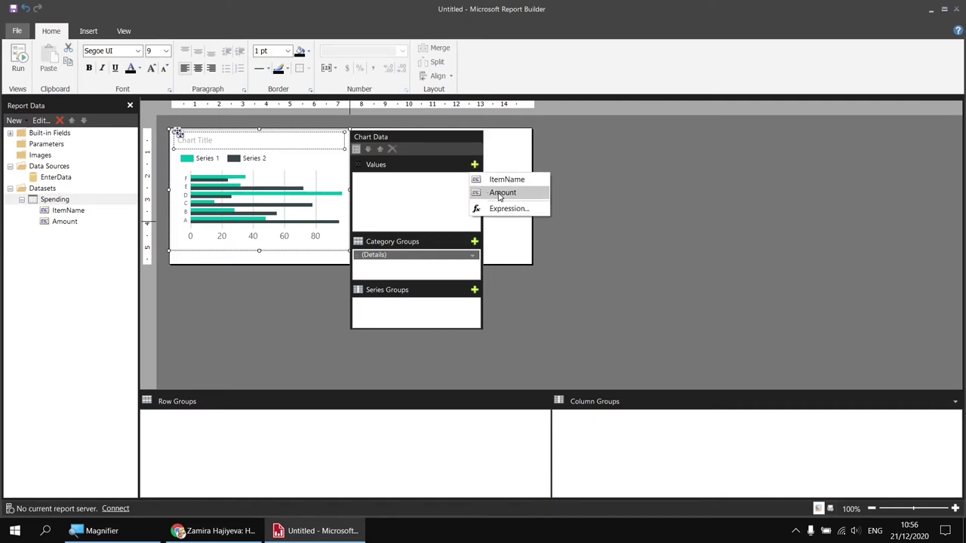
{"action": "left_click", "coordinate": [498, 193]}
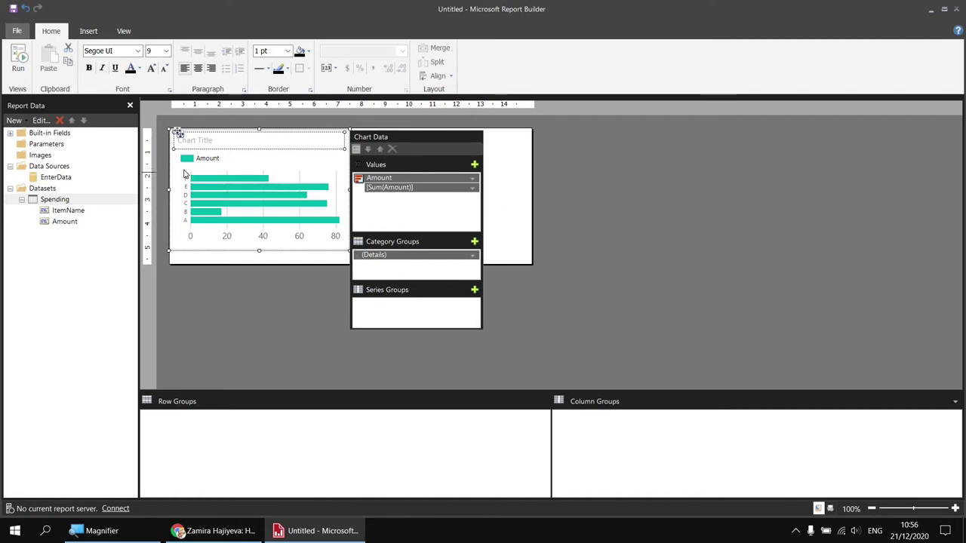
{"action": "left_click", "coordinate": [472, 257]}
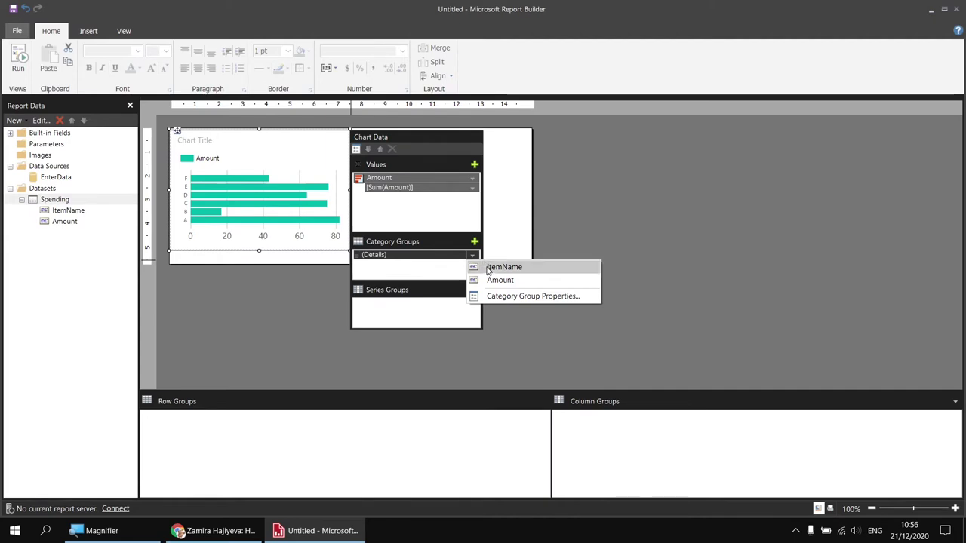
{"action": "left_click", "coordinate": [503, 268]}
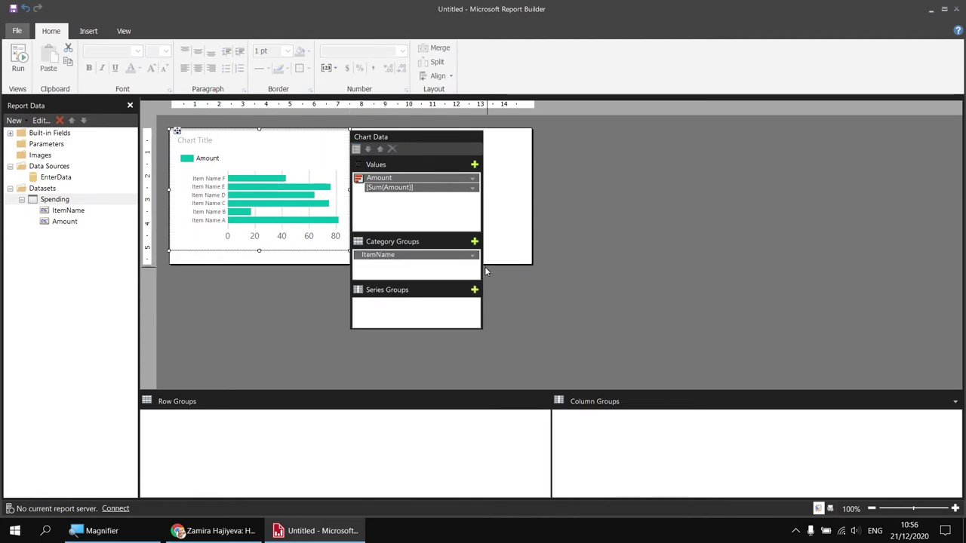
{"action": "left_click", "coordinate": [513, 234]}
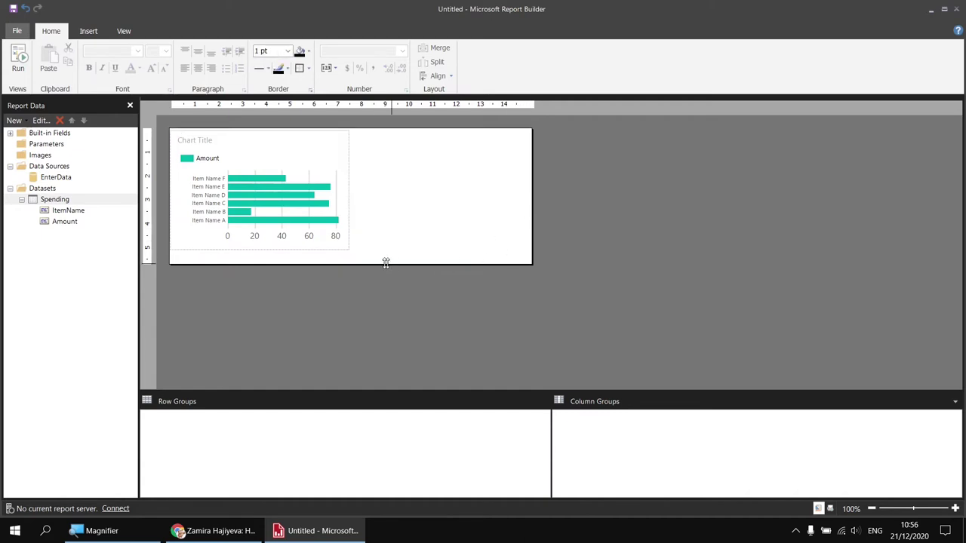
{"action": "left_click", "coordinate": [347, 251]}
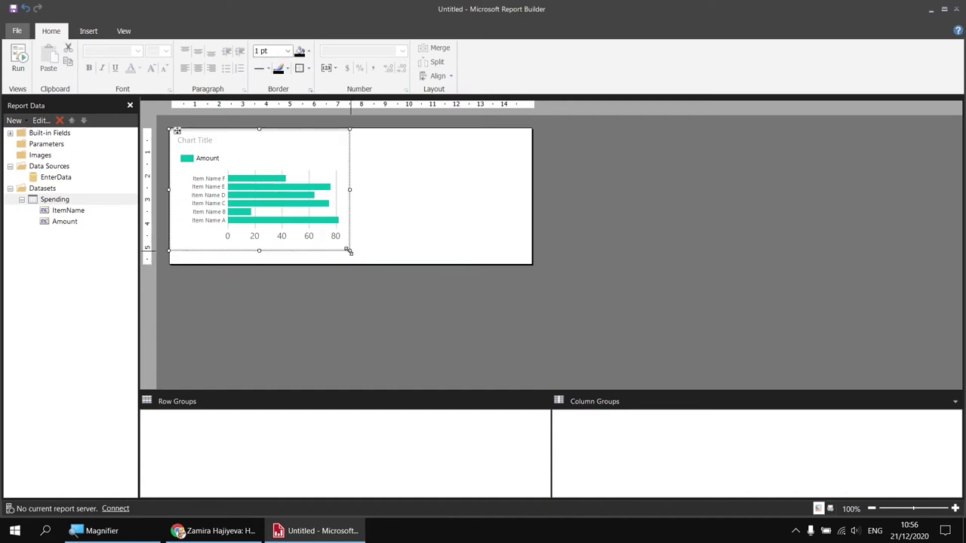
{"action": "left_click_drag", "start_coordinate": [348, 250], "coordinate": [534, 344]}
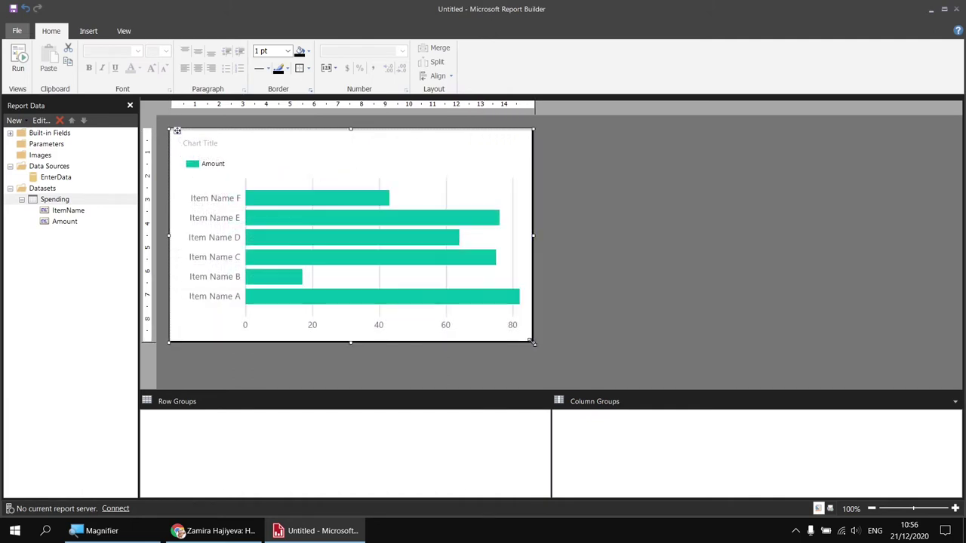
{"action": "left_click", "coordinate": [19, 59]}
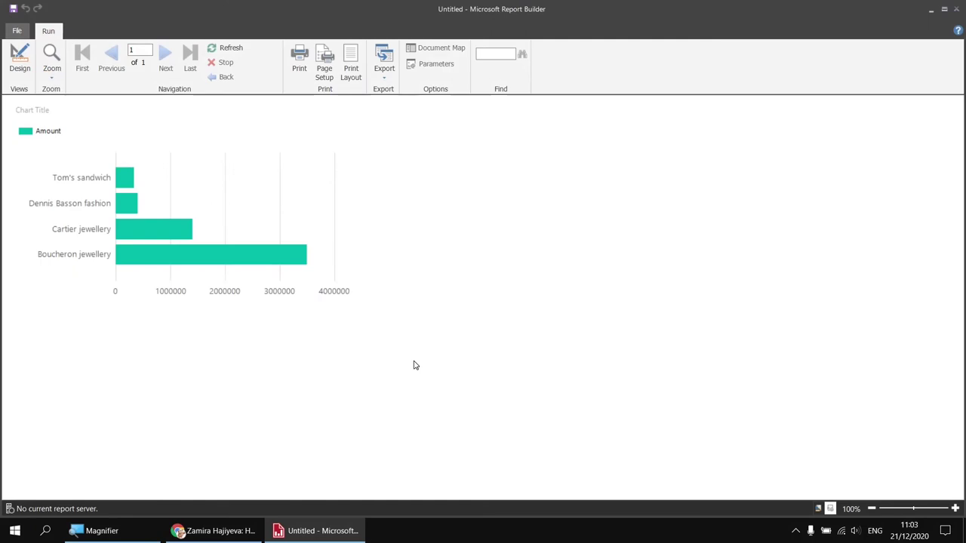
{"action": "left_click", "coordinate": [20, 65]}
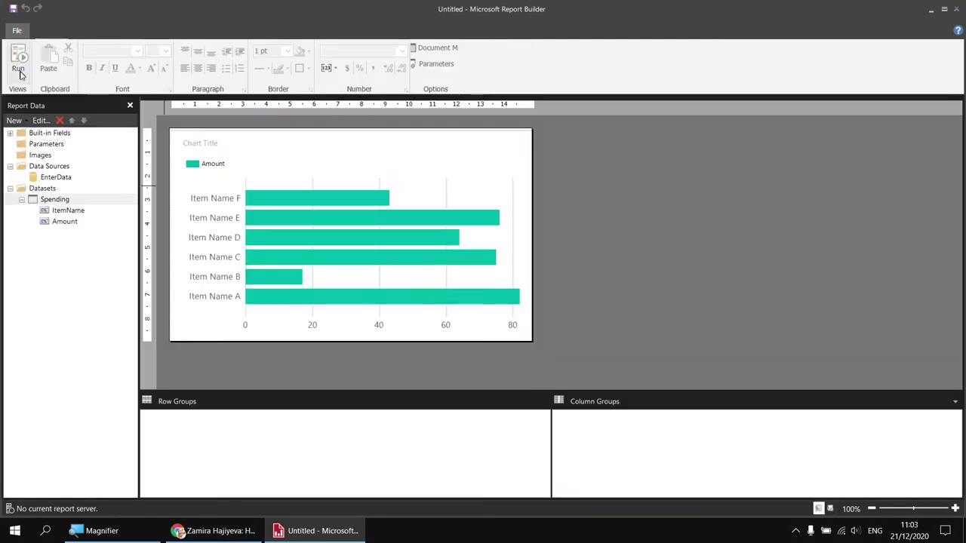
Step: Open the Spending dataset's data for editing, checking the BBC spending article for values
{"action": "right_click", "coordinate": [69, 201]}
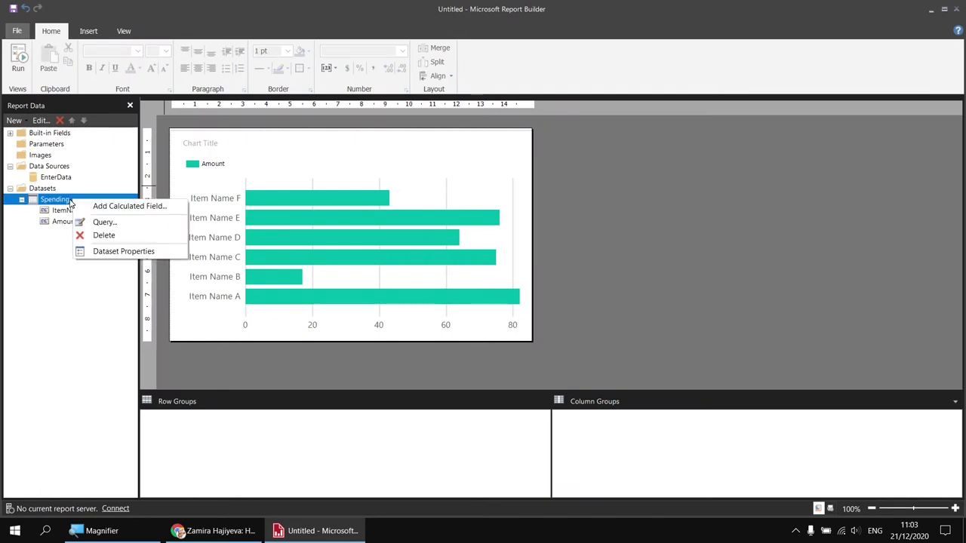
{"action": "left_click", "coordinate": [127, 226]}
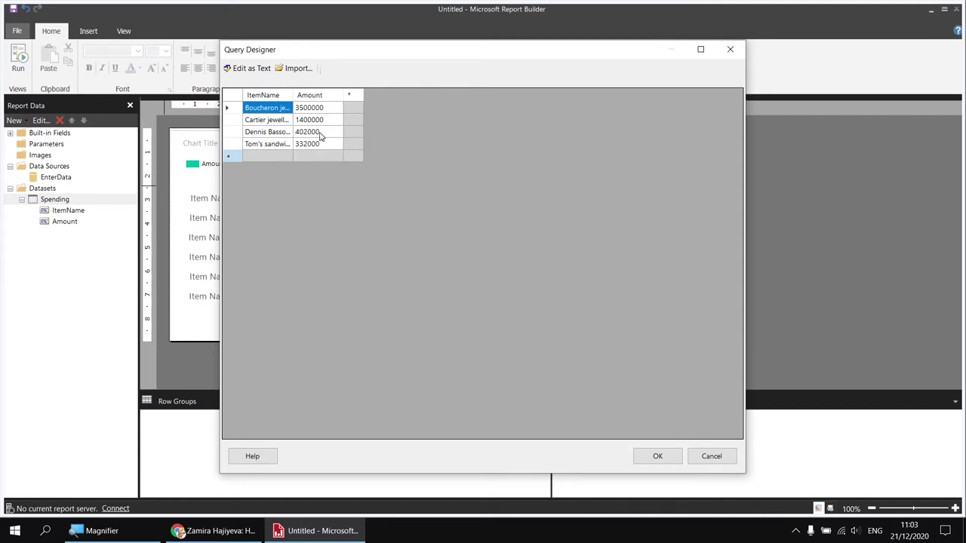
{"action": "right_click", "coordinate": [318, 98]}
{"action": "right_click", "coordinate": [270, 96]}
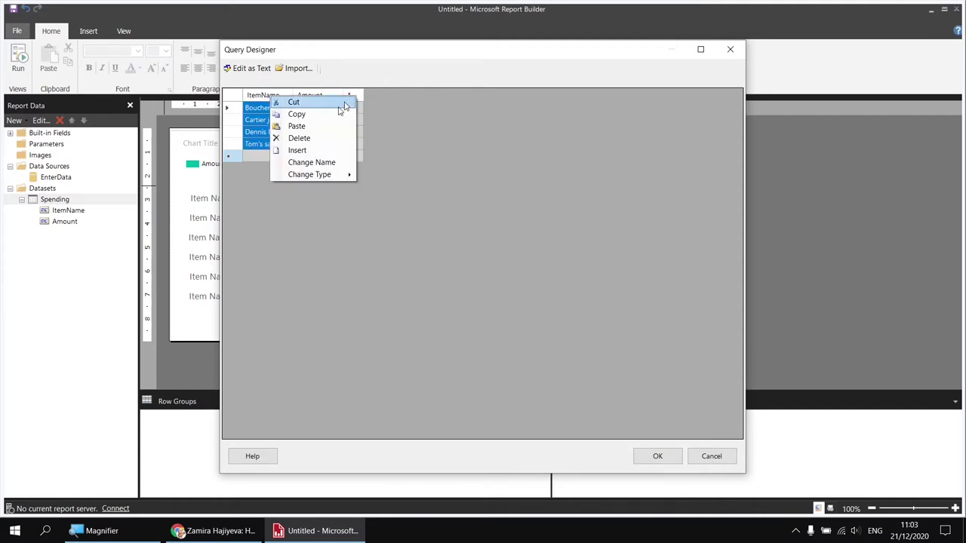
{"action": "left_click", "coordinate": [231, 537]}
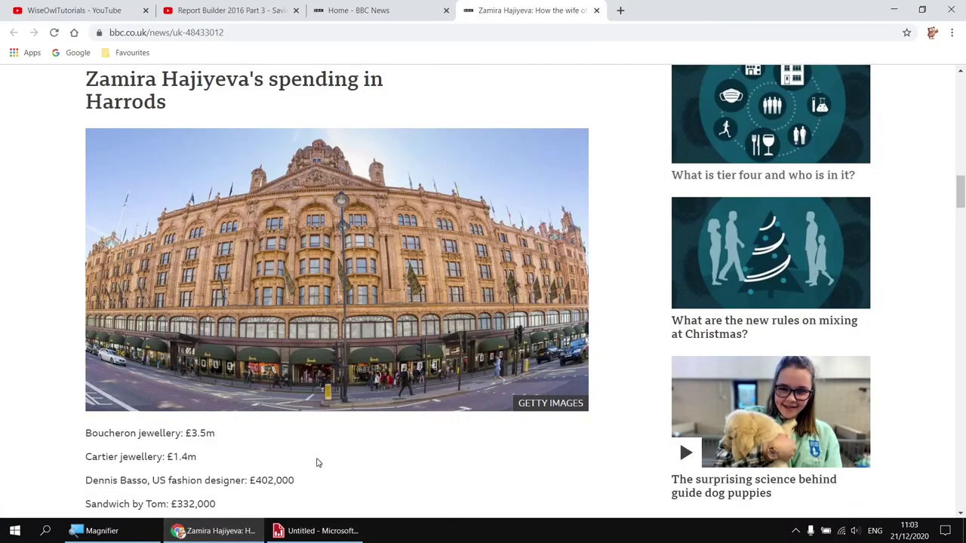
{"action": "scroll", "coordinate": [318, 462], "scroll_direction": "down", "scroll_amount": 1}
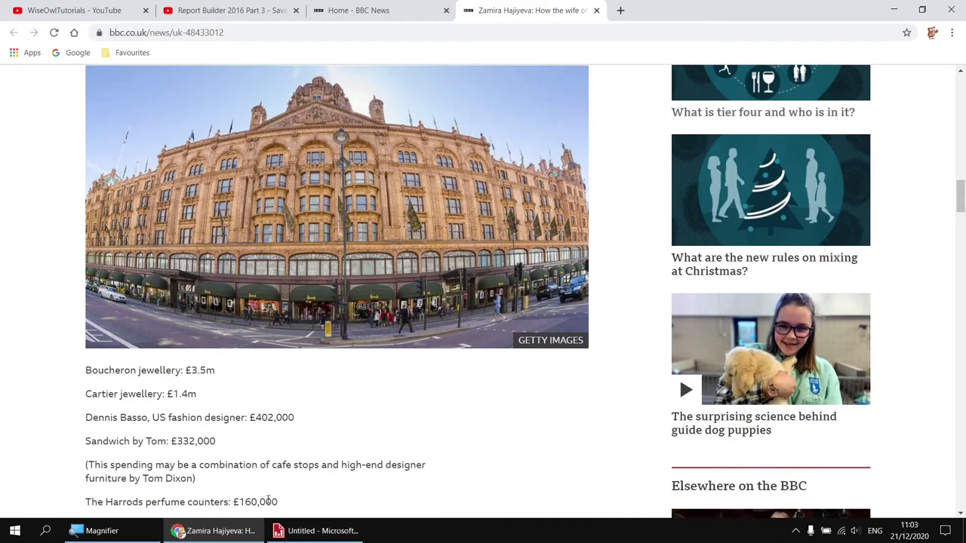
{"action": "left_click", "coordinate": [317, 532]}
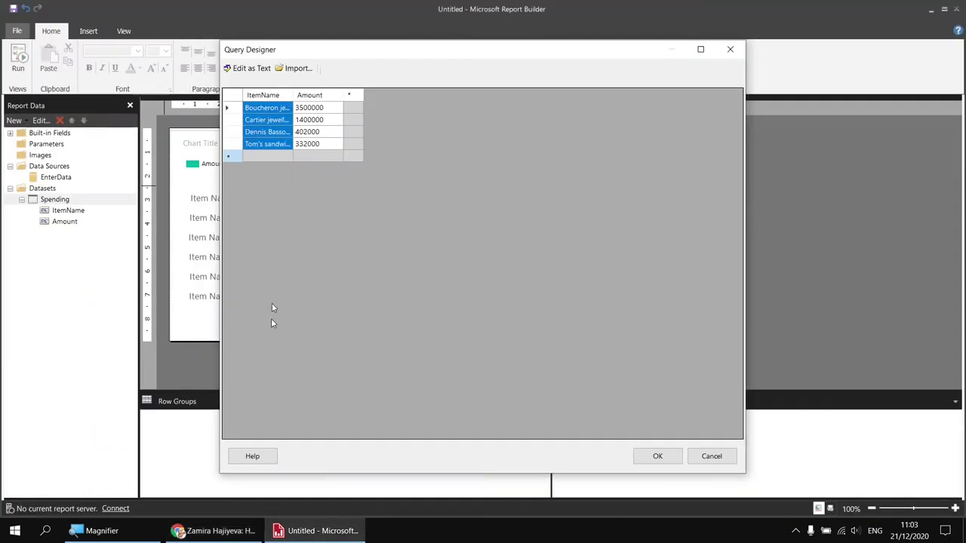
Step: Add a new row with ItemName Perfume and Amount 160000, and confirm the data
{"action": "left_click", "coordinate": [266, 159]}
{"action": "left_click", "coordinate": [265, 159]}
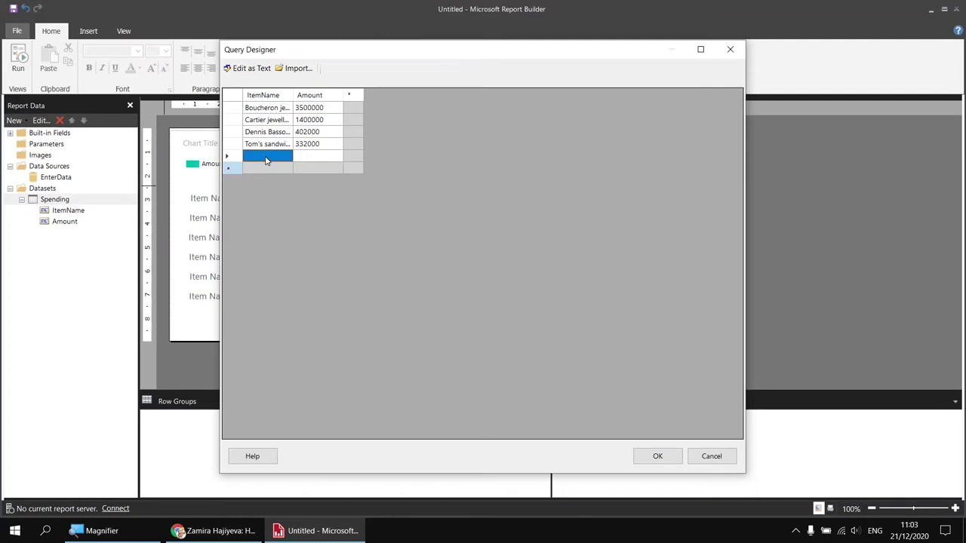
{"action": "type", "text": "Perfume"}
{"action": "key", "text": "Tab"}
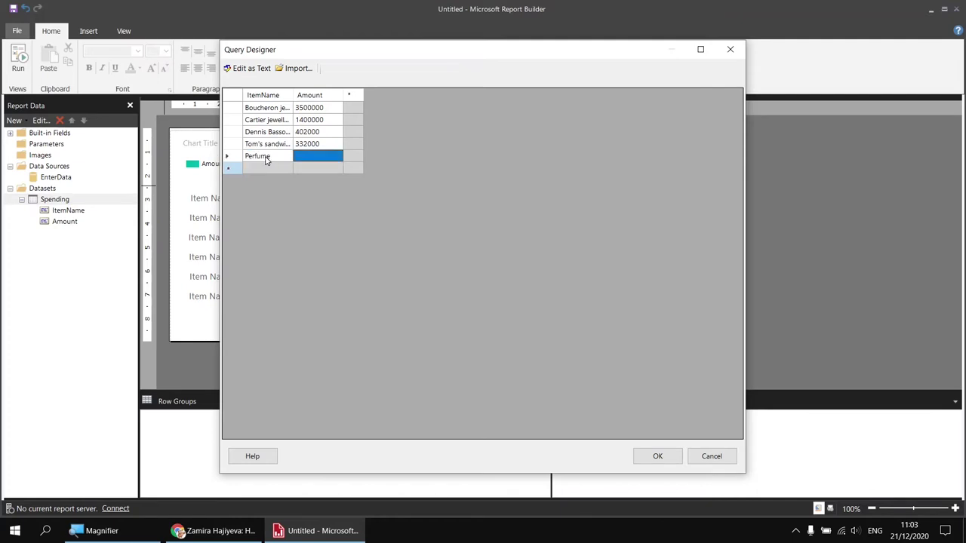
{"action": "type", "text": "160000"}
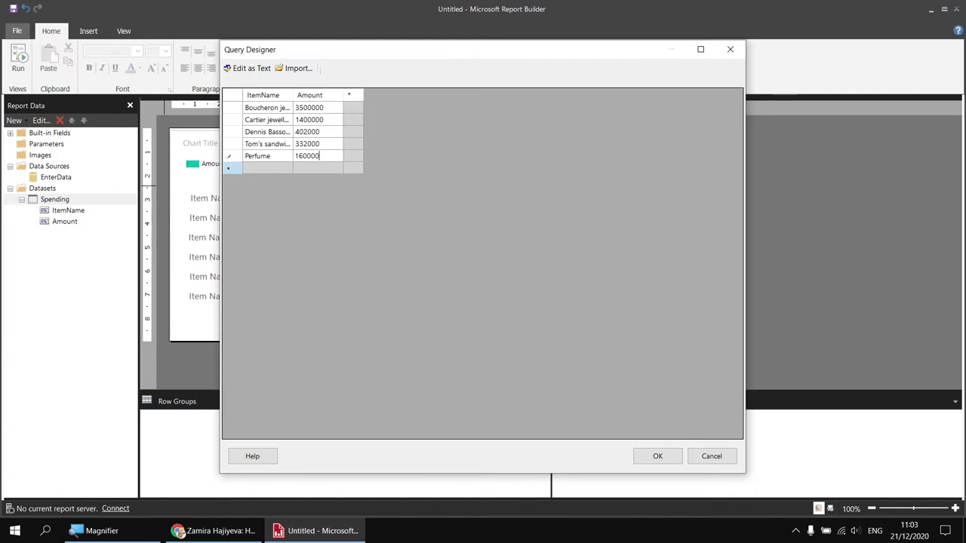
{"action": "key", "text": "Return"}
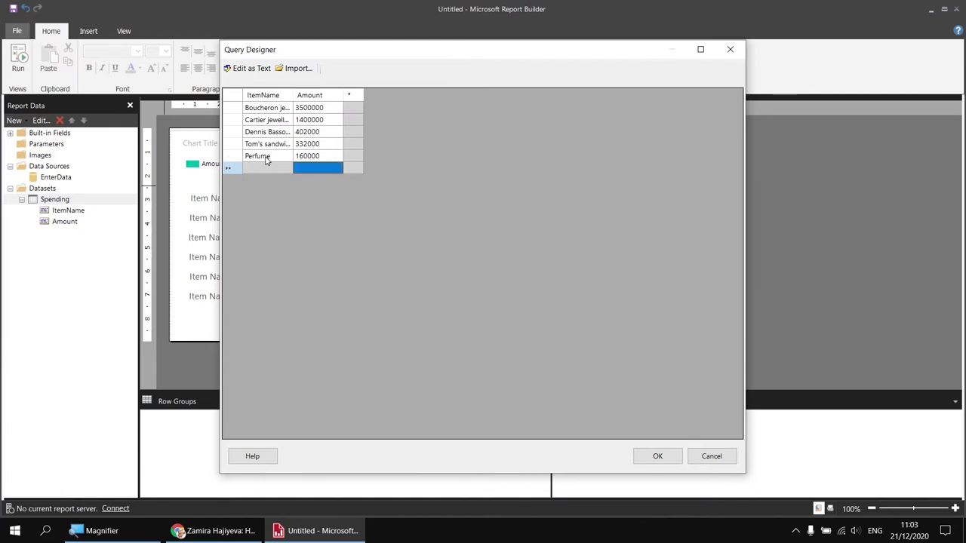
{"action": "left_click", "coordinate": [657, 456]}
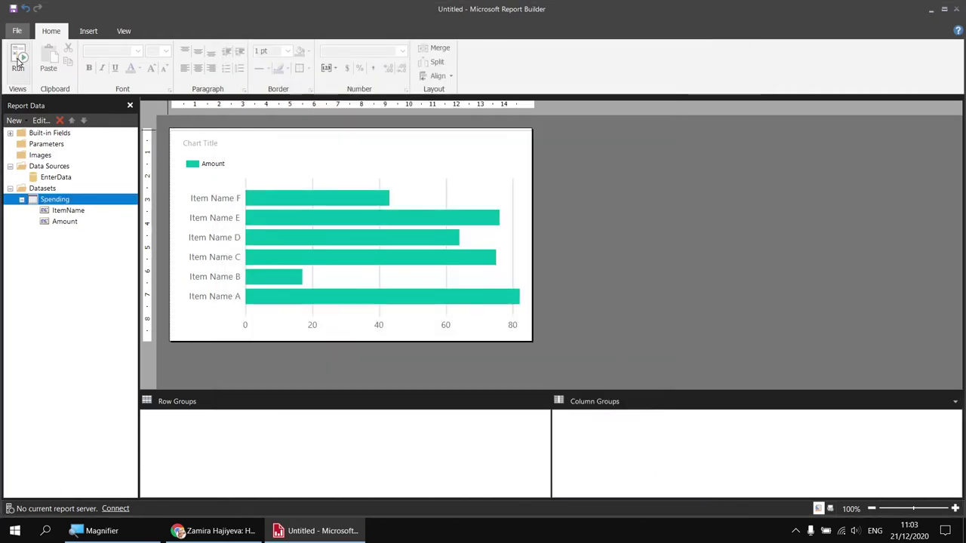
Step: Run the report to preview the bar chart with all five spending items
{"action": "left_click", "coordinate": [19, 60]}
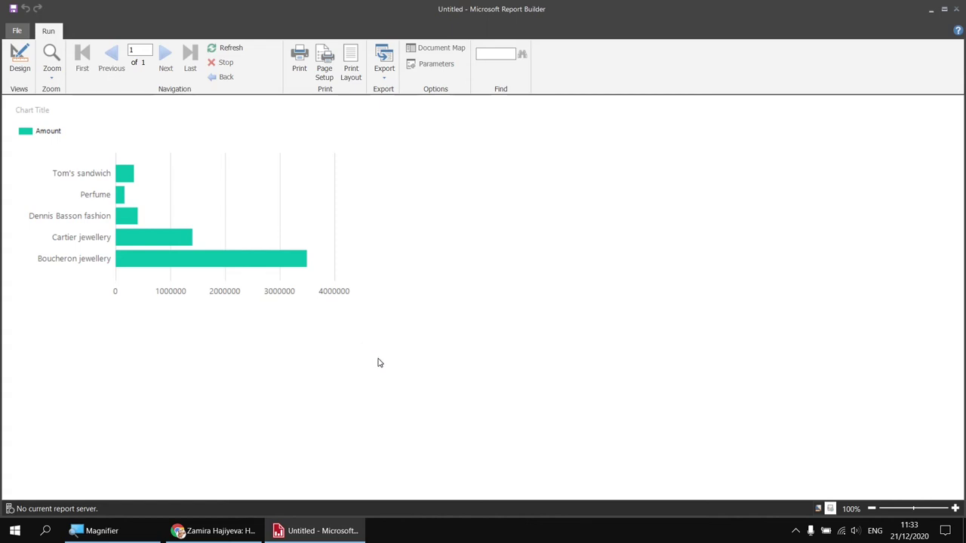
Step: Check the Report Builder Part 3 tutorial video in the browser
{"action": "left_click", "coordinate": [194, 535]}
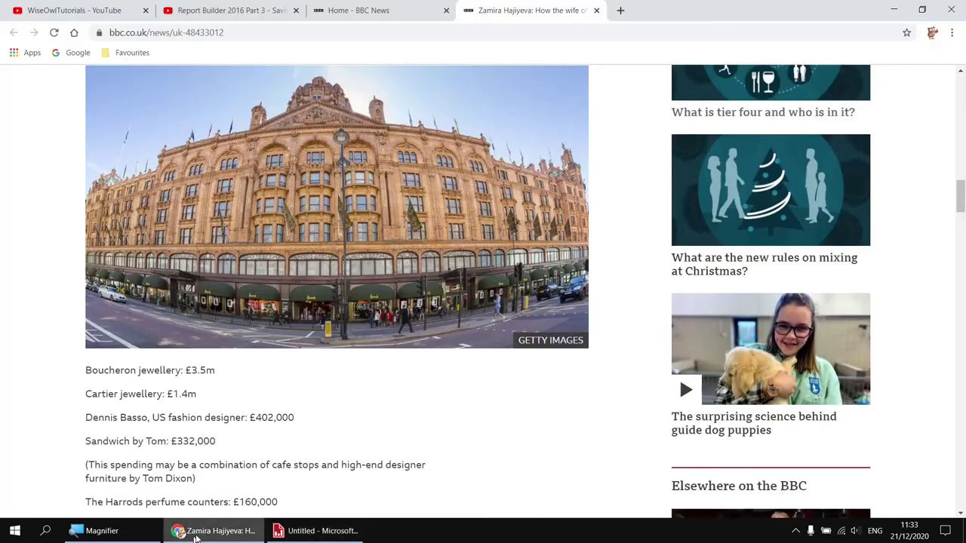
{"action": "left_click", "coordinate": [248, 15]}
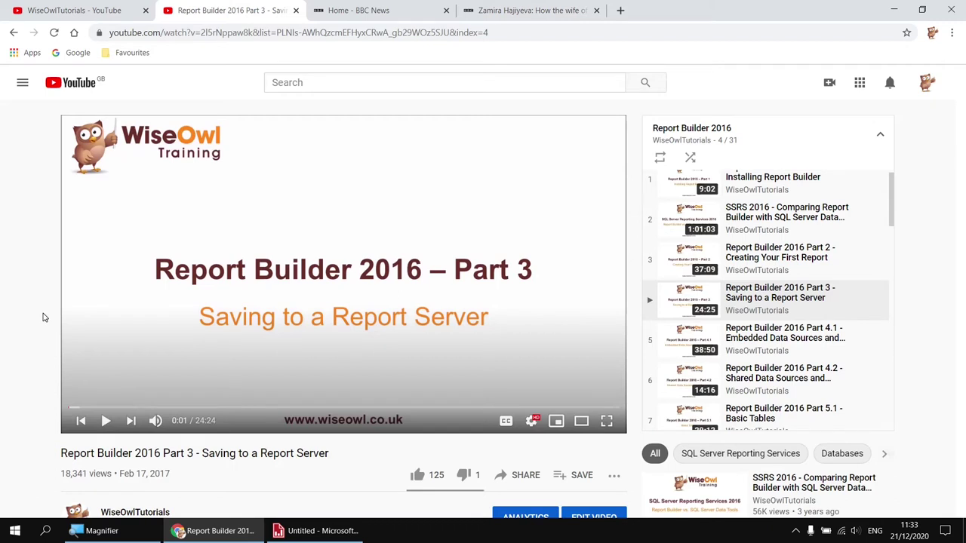
{"action": "left_click", "coordinate": [308, 533]}
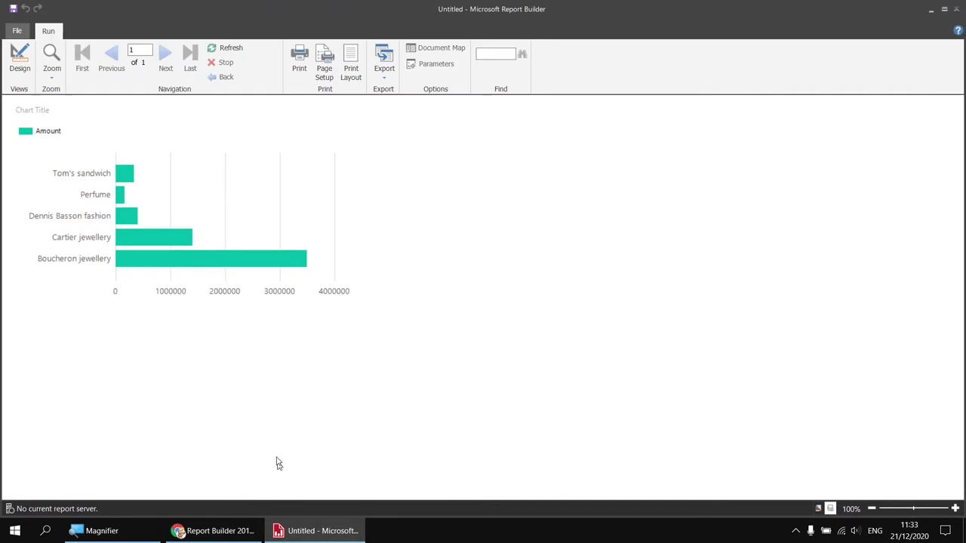
{"action": "left_click", "coordinate": [19, 60]}
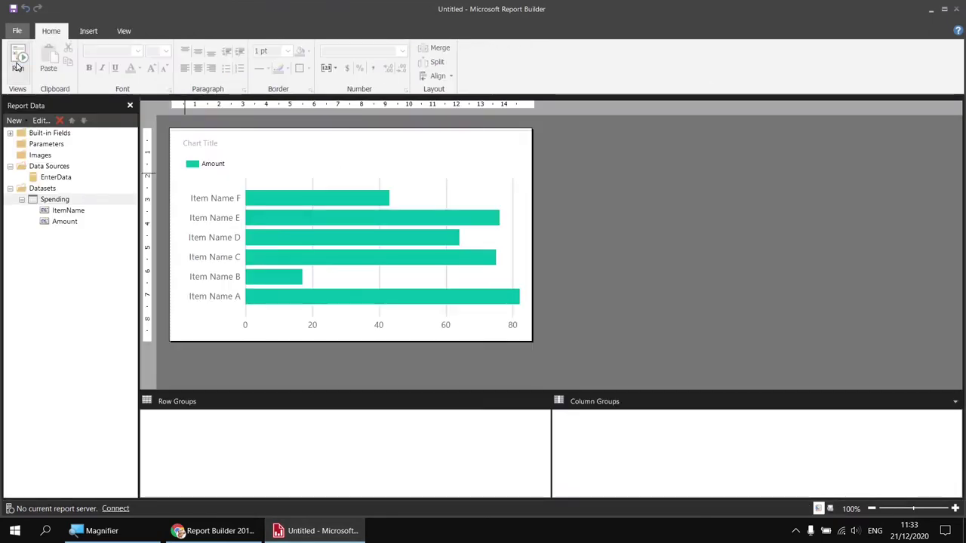
{"action": "left_click", "coordinate": [112, 509]}
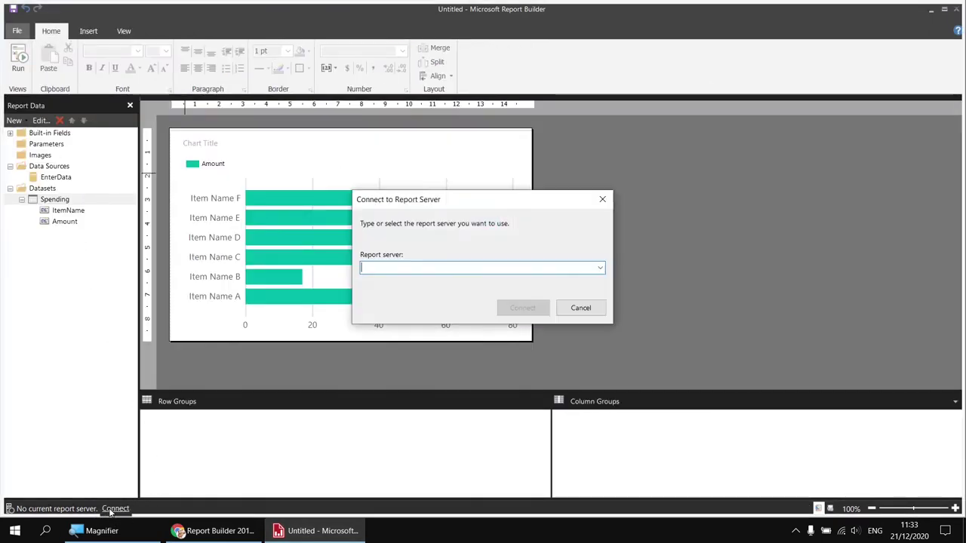
{"action": "left_click", "coordinate": [600, 268]}
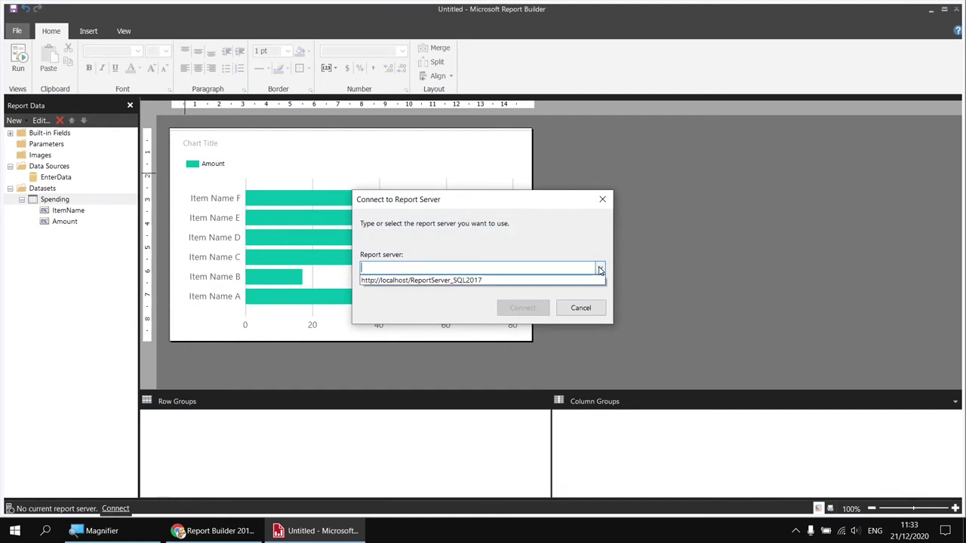
{"action": "left_click", "coordinate": [466, 279]}
{"action": "left_click", "coordinate": [518, 309]}
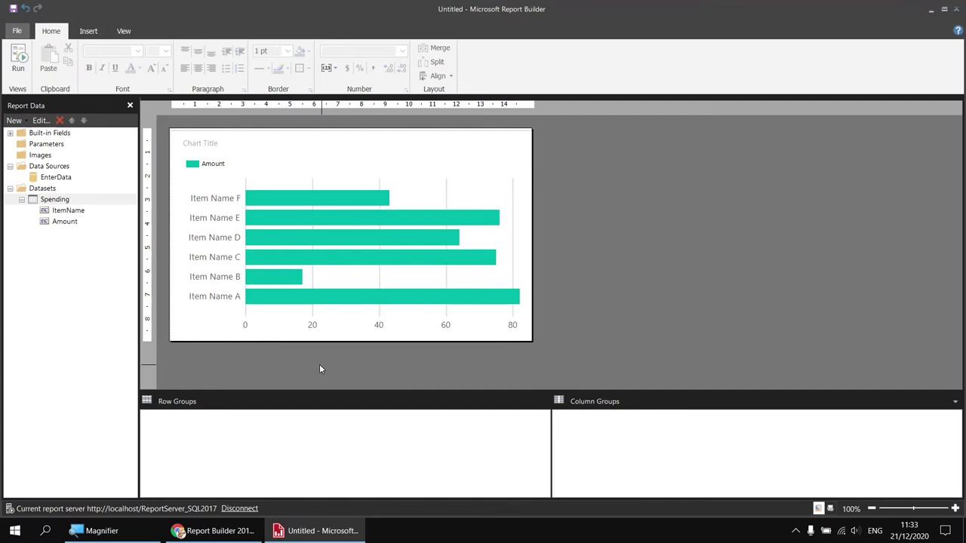
{"action": "left_click", "coordinate": [18, 58]}
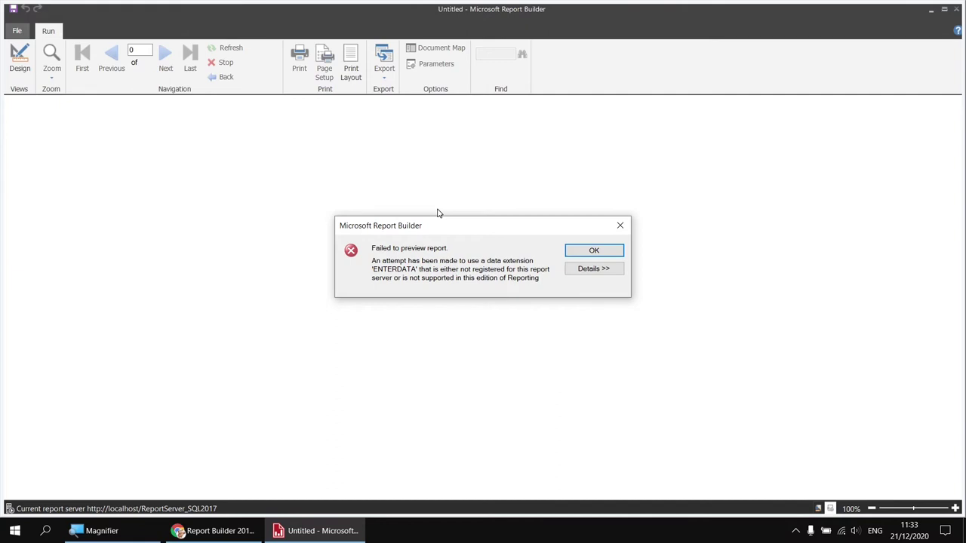
{"action": "left_click", "coordinate": [612, 252]}
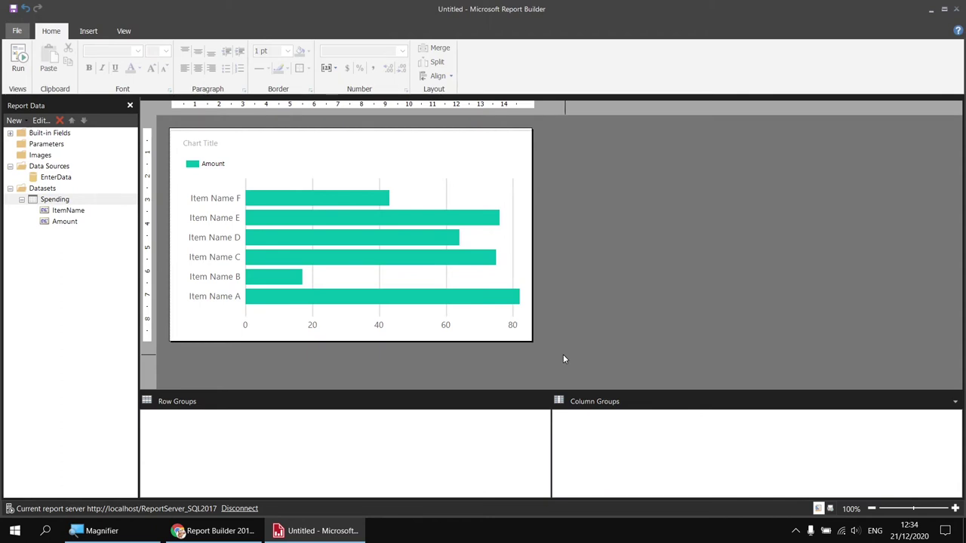
Step: Copy the SSRS 2017 and later ReportServer folder path from the RsReportServer.config docs page
{"action": "left_click", "coordinate": [213, 530]}
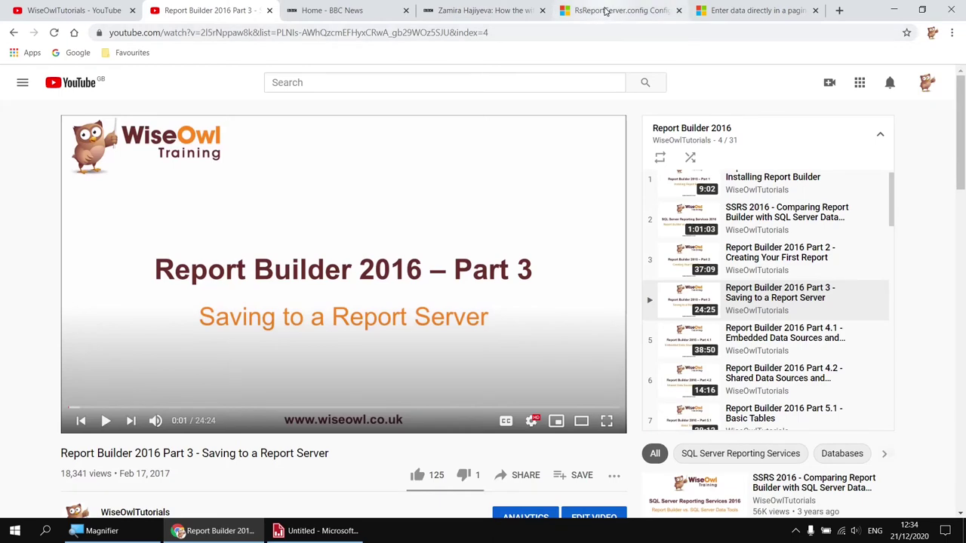
{"action": "left_click", "coordinate": [608, 11]}
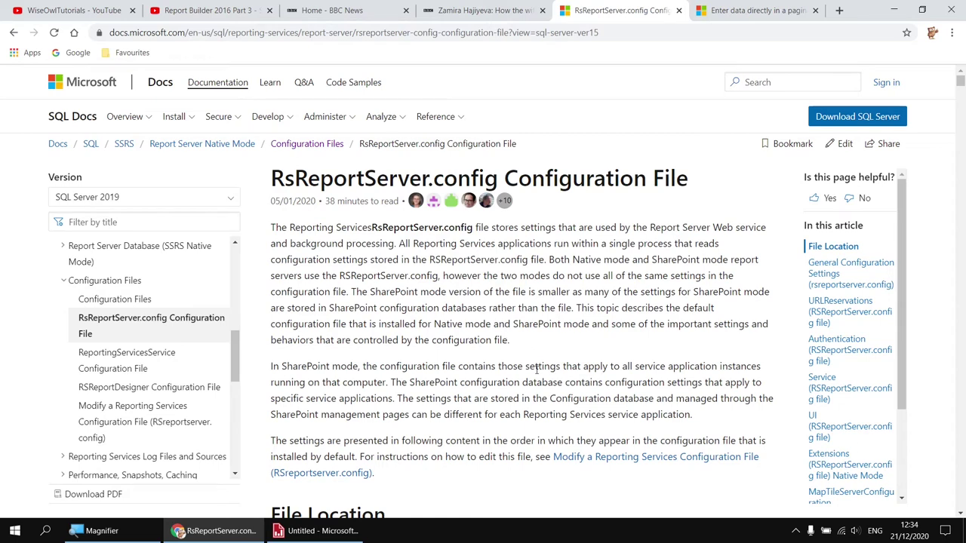
{"action": "scroll", "coordinate": [551, 369], "scroll_direction": "down", "scroll_amount": 4}
{"action": "scroll", "coordinate": [579, 392], "scroll_direction": "down", "scroll_amount": 2}
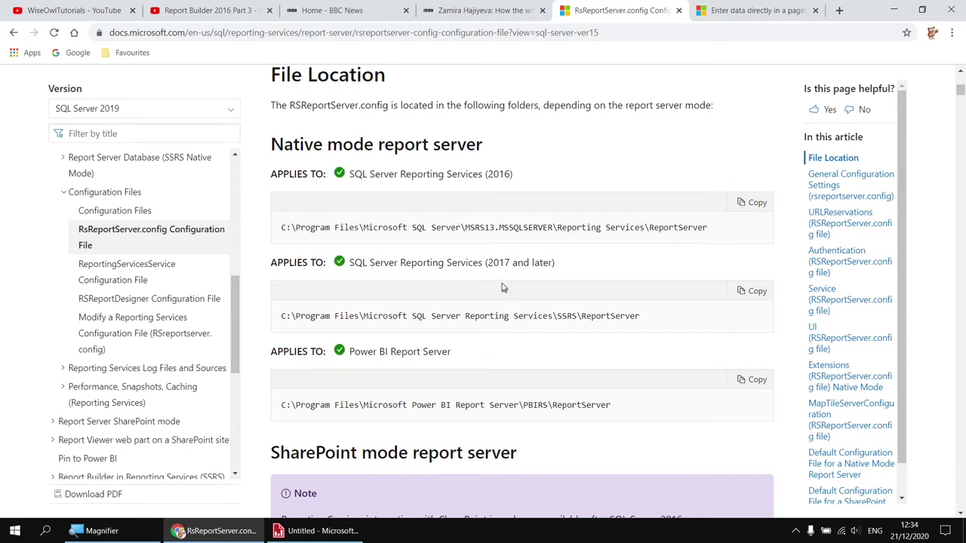
{"action": "left_click", "coordinate": [757, 293]}
Step: Open File Explorer at the pasted SSRS ReportServer folder path
{"action": "key", "text": "super+e"}
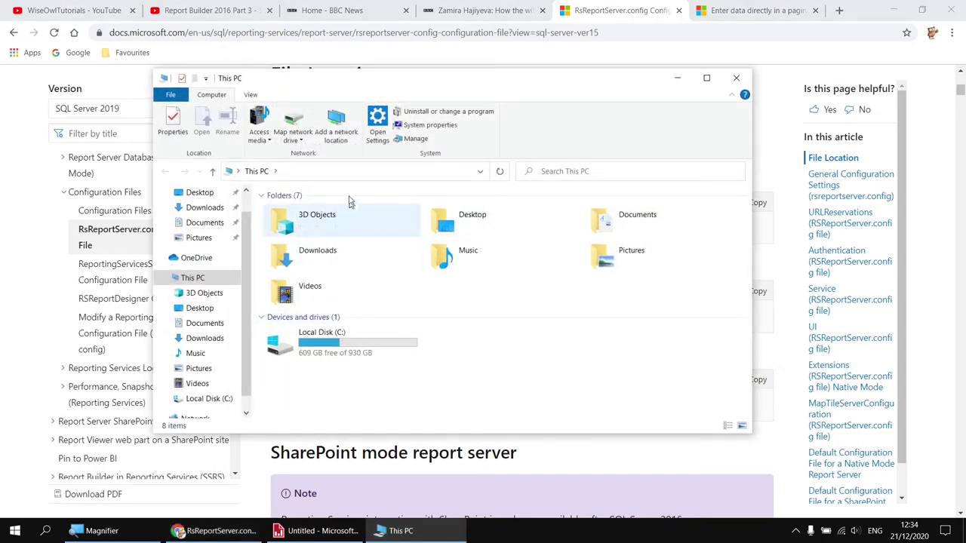
{"action": "left_click", "coordinate": [356, 170]}
{"action": "key", "text": "ctrl+v"}
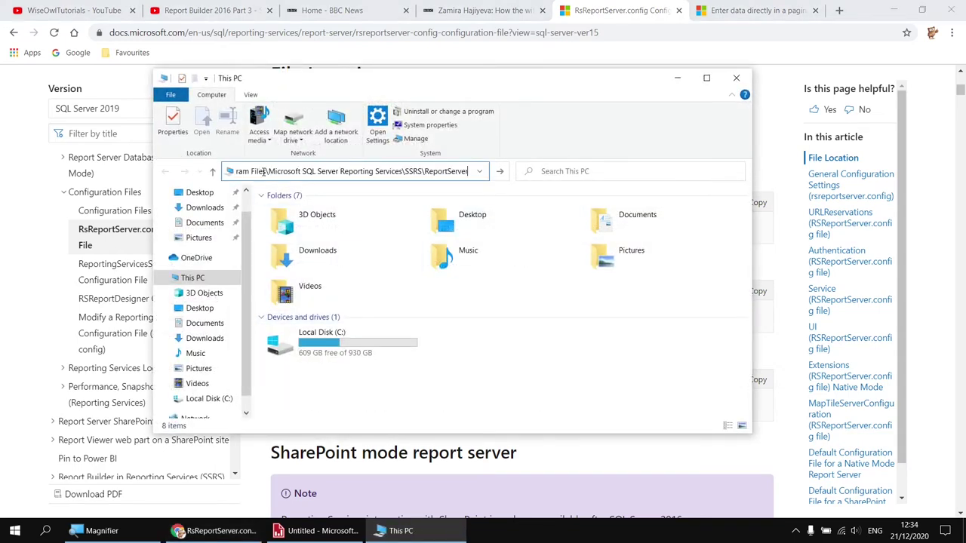
{"action": "left_click", "coordinate": [499, 172]}
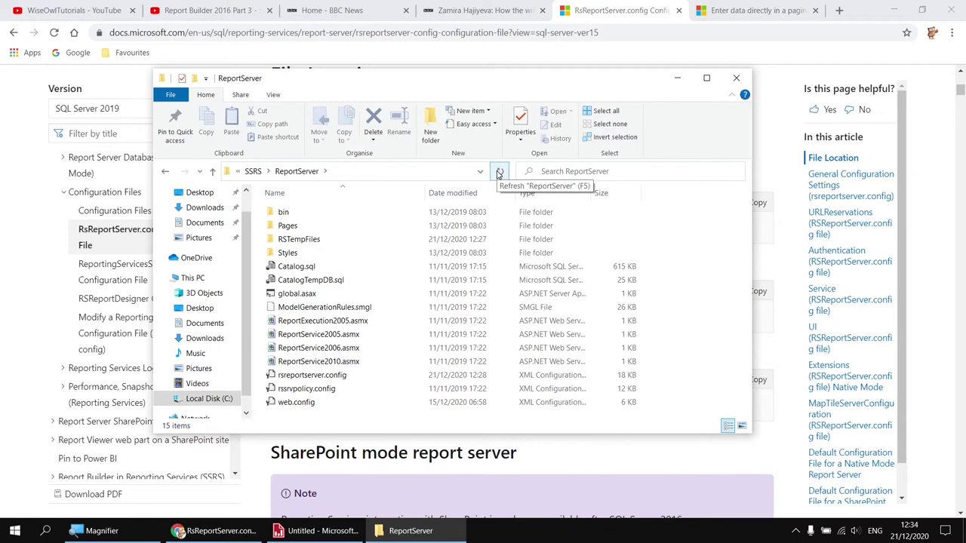
Step: Bring up the Open with choices for rsreportserver.config
{"action": "left_click", "coordinate": [318, 379]}
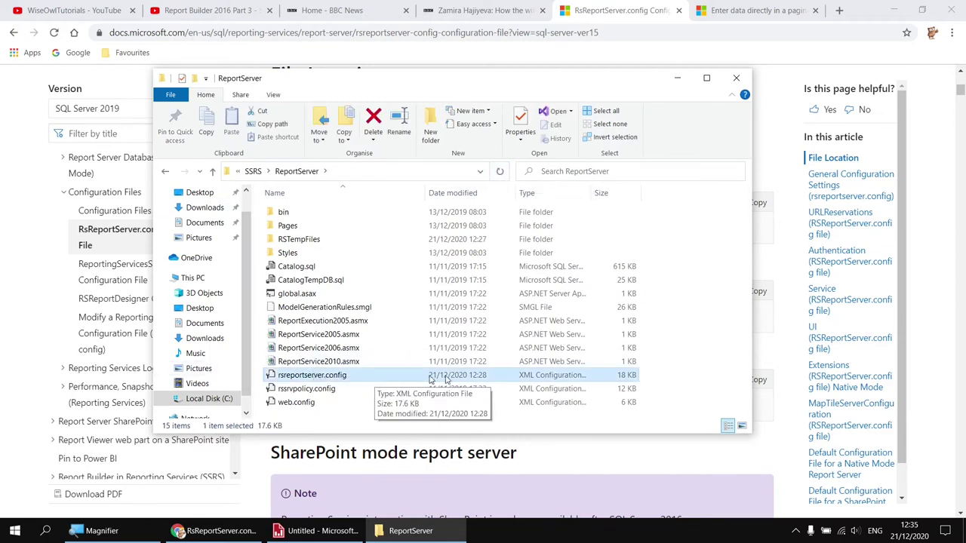
{"action": "right_click", "coordinate": [353, 377]}
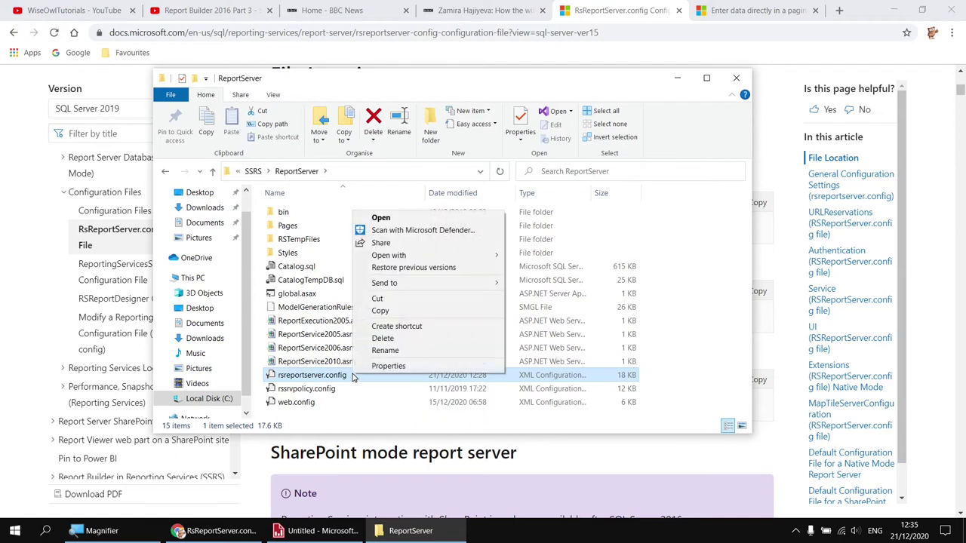
{"action": "mouse_move", "coordinate": [467, 260]}
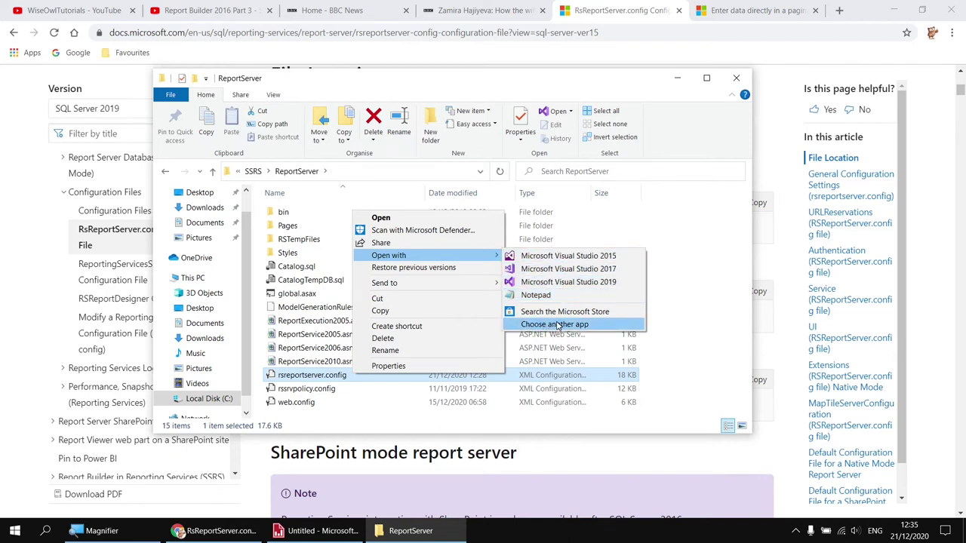
Step: Open rsreportserver.config in maximised Notepad, then return to the Chrome documentation
{"action": "left_click", "coordinate": [549, 298]}
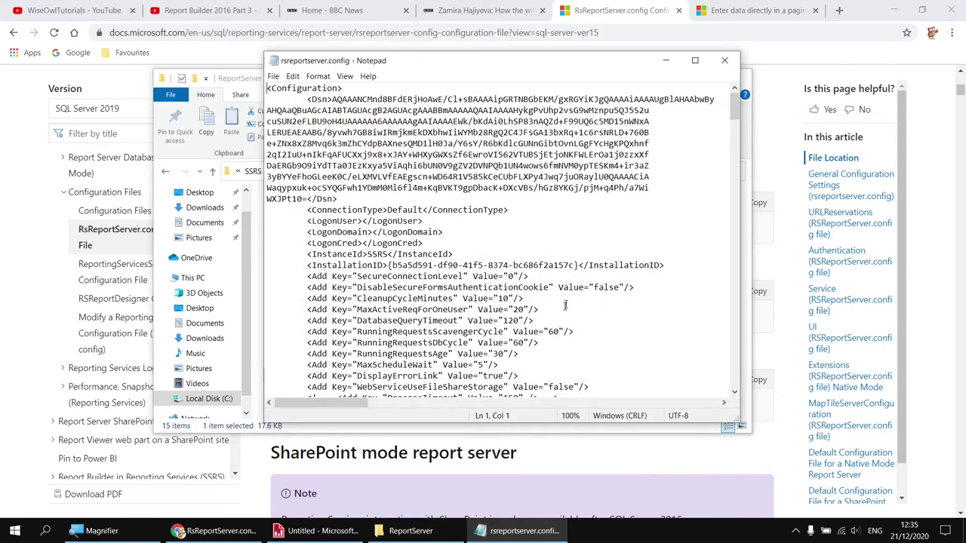
{"action": "left_click", "coordinate": [695, 60]}
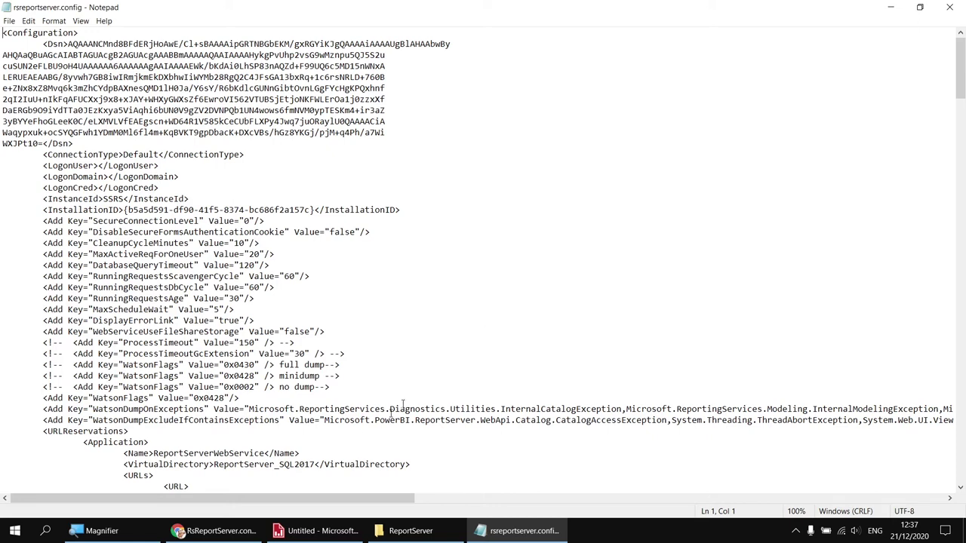
{"action": "left_click", "coordinate": [234, 531]}
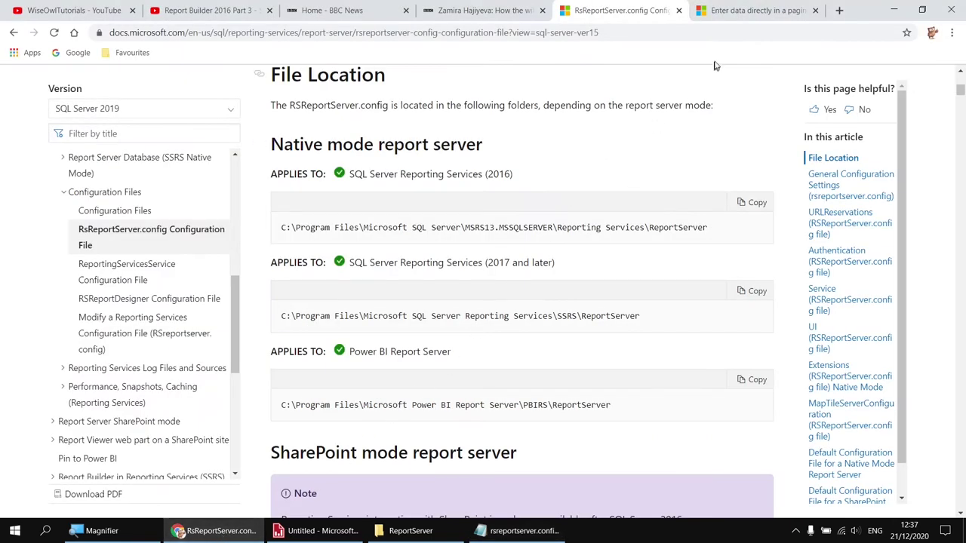
Step: Copy the ENTERDATA extension XML from the 'Enter data directly in a paginated report' page
{"action": "left_click", "coordinate": [739, 12]}
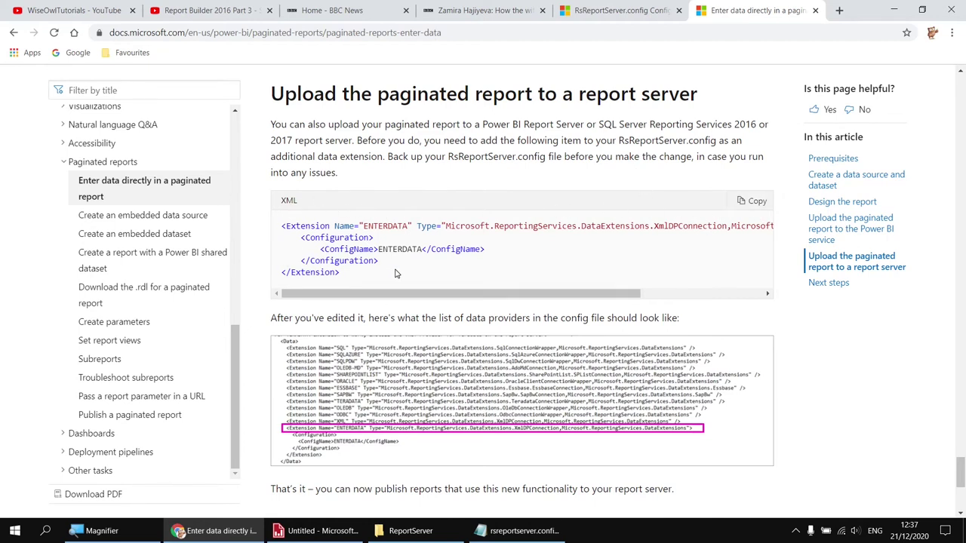
{"action": "left_click", "coordinate": [755, 203]}
{"action": "left_click", "coordinate": [515, 532]}
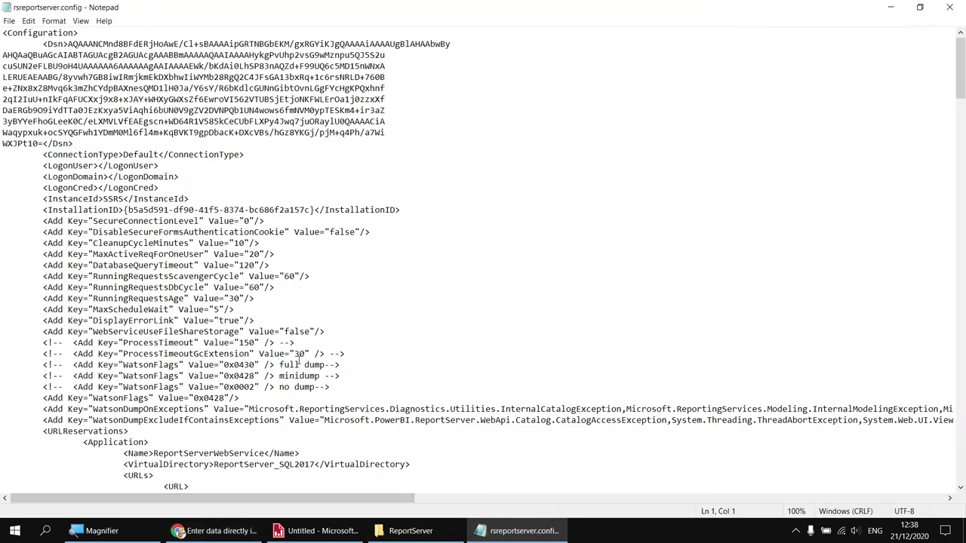
Step: Open an indented blank line just above the closing </Data> tag
{"action": "left_click", "coordinate": [29, 21]}
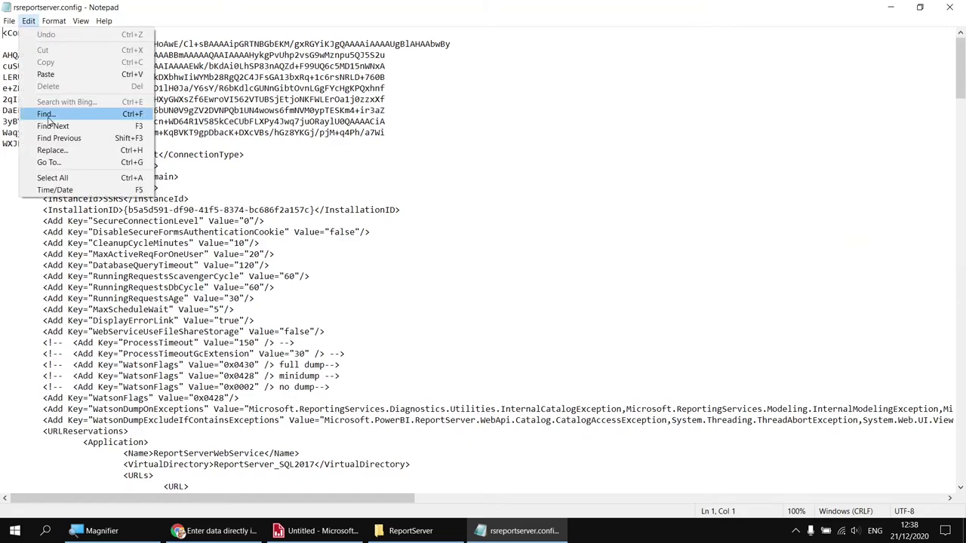
{"action": "left_click_drag", "start_coordinate": [962, 73], "coordinate": [962, 378]}
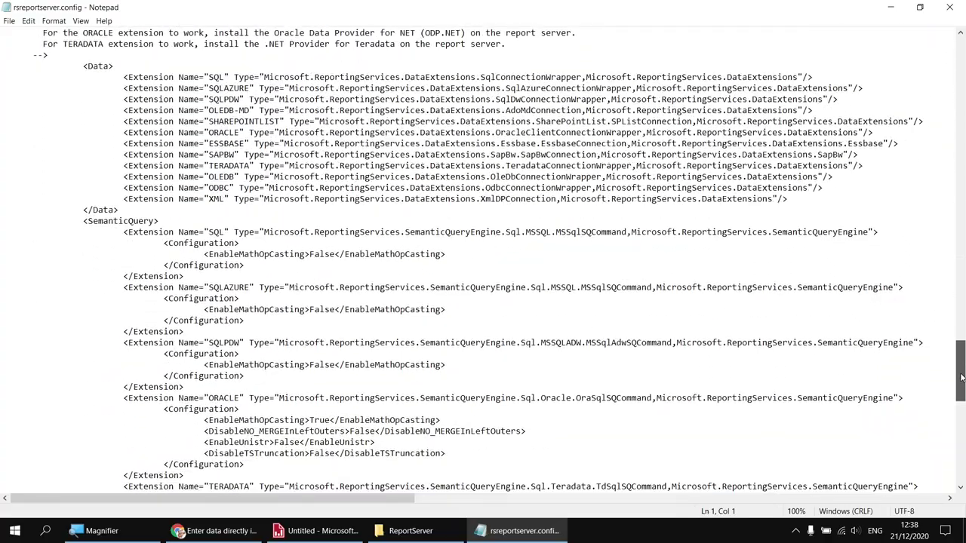
{"action": "left_click_drag", "start_coordinate": [80, 69], "coordinate": [115, 68]}
{"action": "scroll", "coordinate": [110, 100], "scroll_direction": "up", "scroll_amount": 5, "text": "ctrl"}
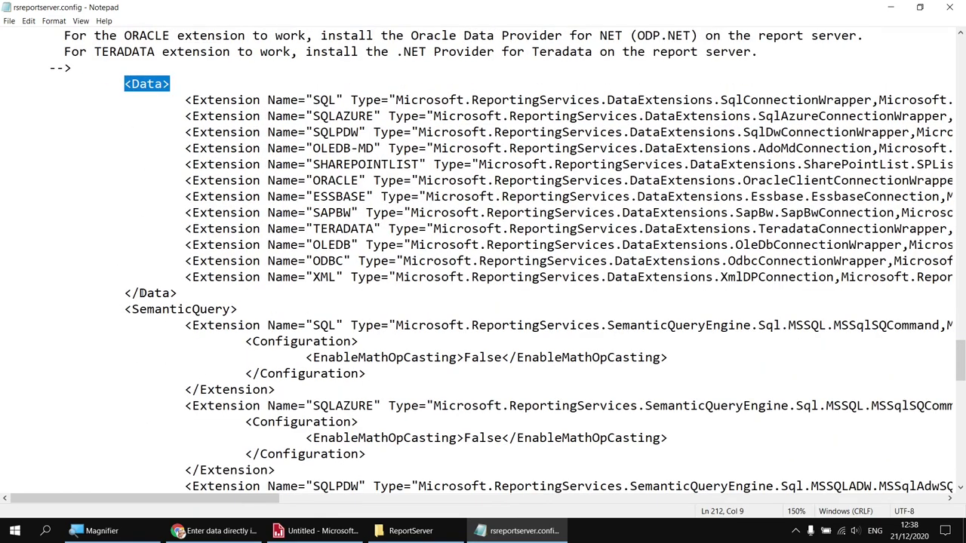
{"action": "left_click_drag", "start_coordinate": [124, 293], "coordinate": [179, 294]}
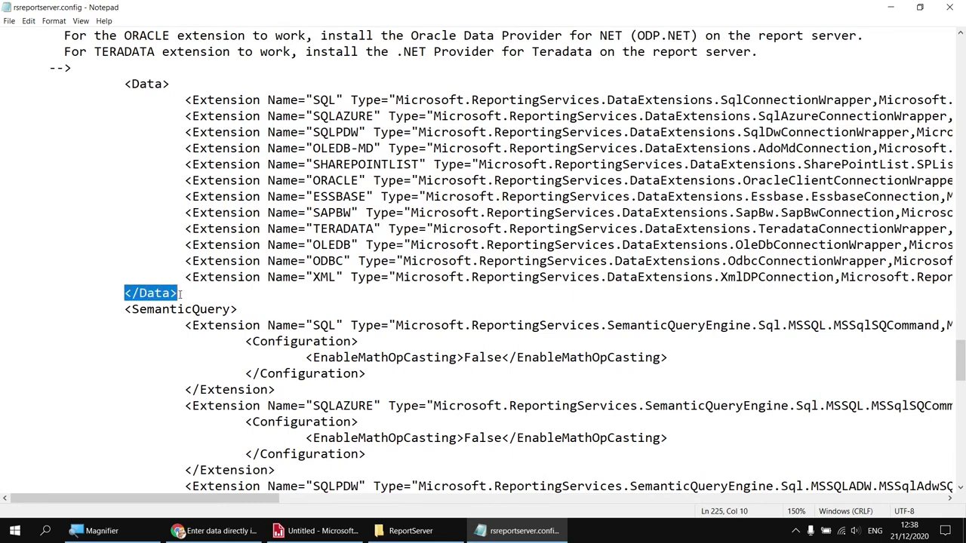
{"action": "left_click", "coordinate": [180, 294]}
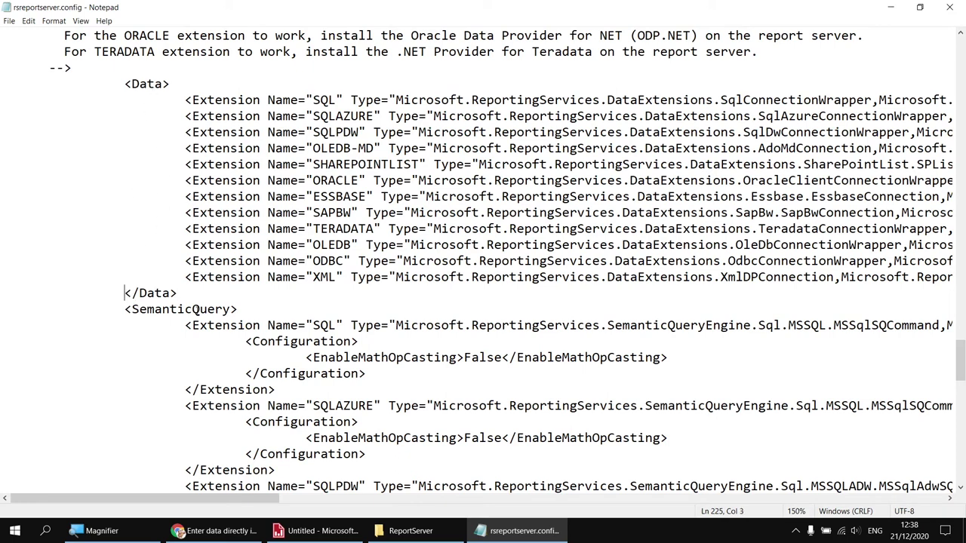
{"action": "key", "text": "Return"}
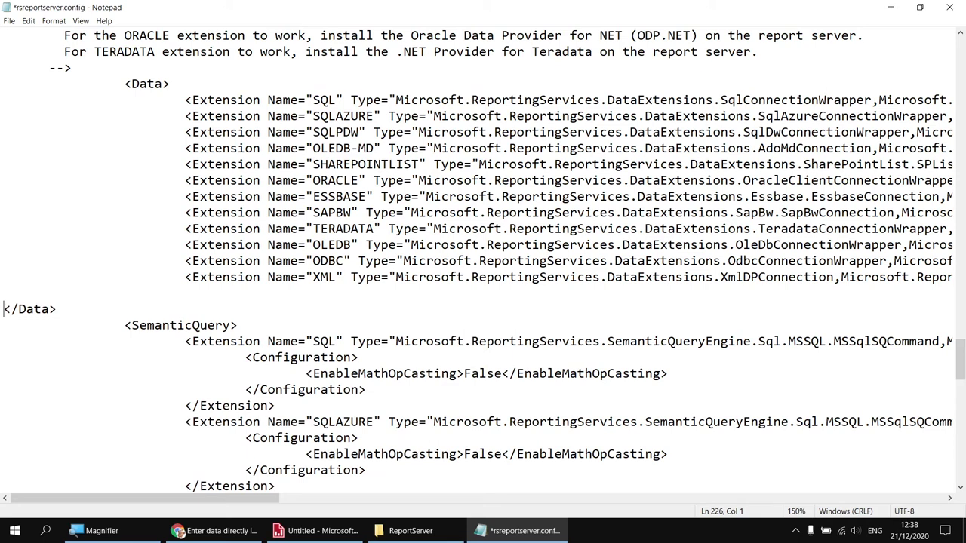
{"action": "key", "text": "Tab"}
{"action": "key", "text": "Tab"}
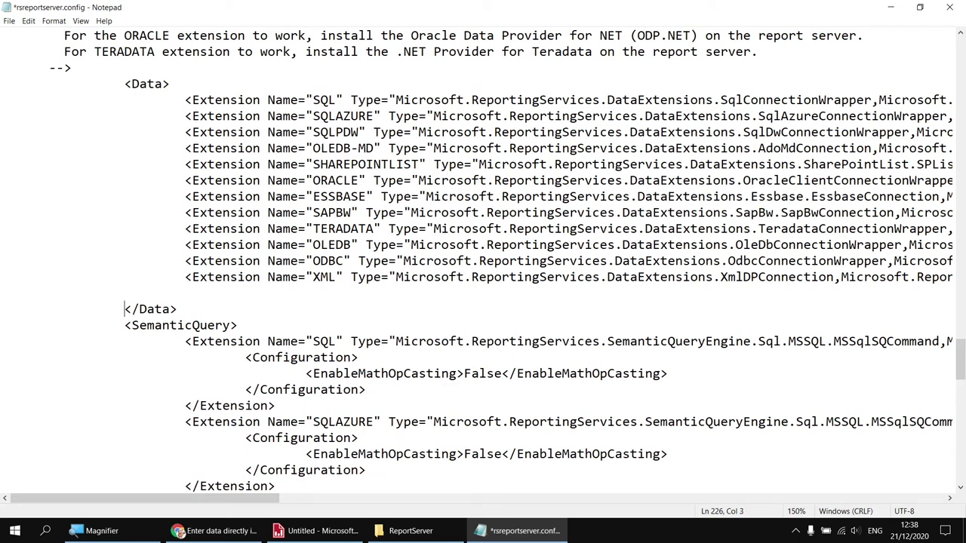
{"action": "left_click", "coordinate": [198, 294]}
{"action": "key", "text": "Tab"}
Step: Paste the ENTERDATA Extension block there and indent its Configuration lines to align
{"action": "right_click", "coordinate": [187, 291]}
{"action": "left_click", "coordinate": [219, 339]}
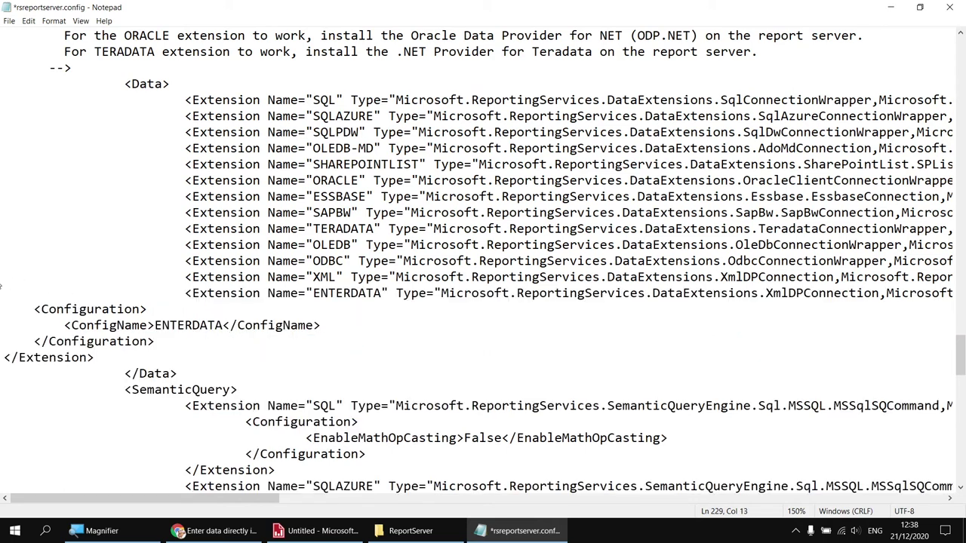
{"action": "left_click", "coordinate": [35, 309]}
{"action": "key", "text": "Tab"}
{"action": "key", "text": "Tab"}
{"action": "key", "text": "Tab"}
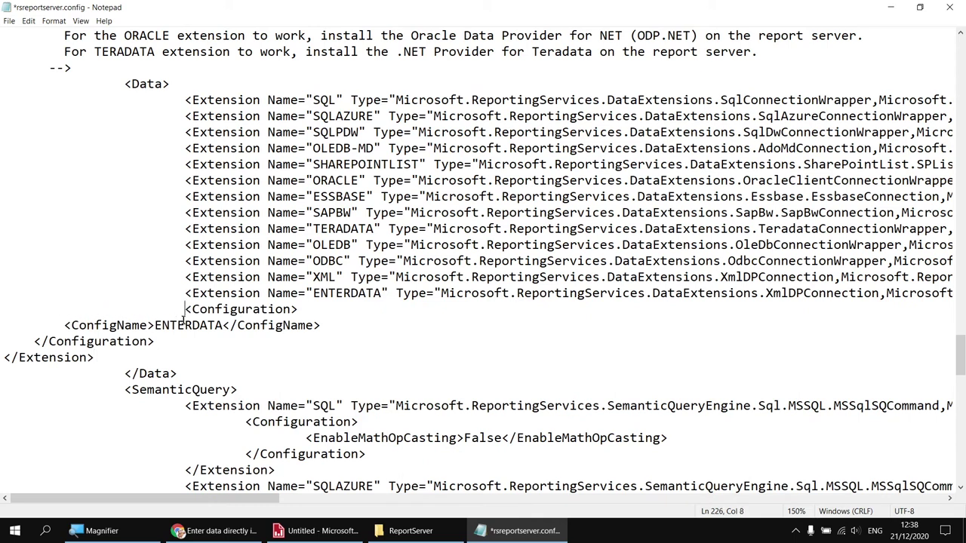
{"action": "key", "text": "Tab"}
{"action": "left_click", "coordinate": [66, 325]}
{"action": "key", "text": "Tab"}
{"action": "key", "text": "Tab"}
{"action": "key", "text": "Tab"}
{"action": "key", "text": "Tab"}
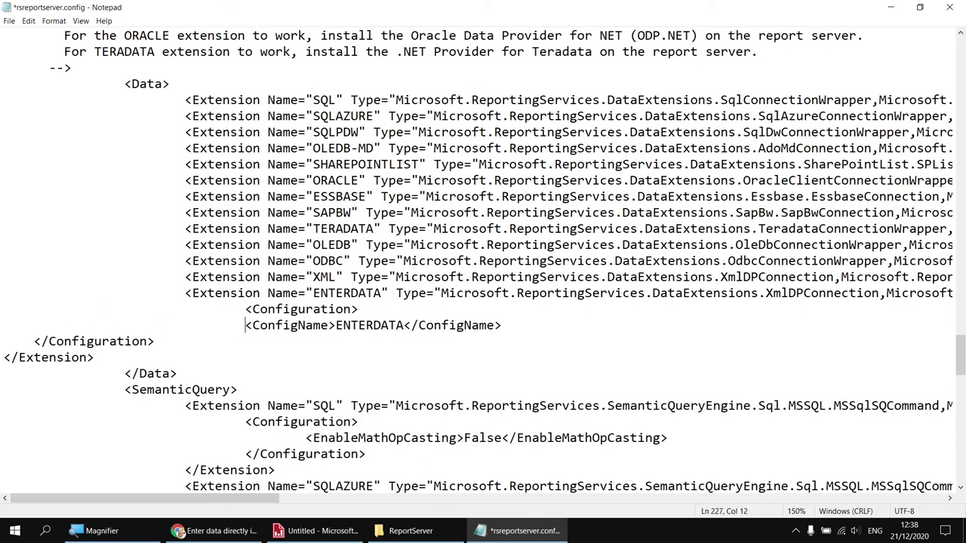
{"action": "left_click", "coordinate": [31, 342]}
{"action": "key", "text": "Tab"}
{"action": "key", "text": "Tab"}
{"action": "key", "text": "Tab"}
{"action": "key", "text": "Tab"}
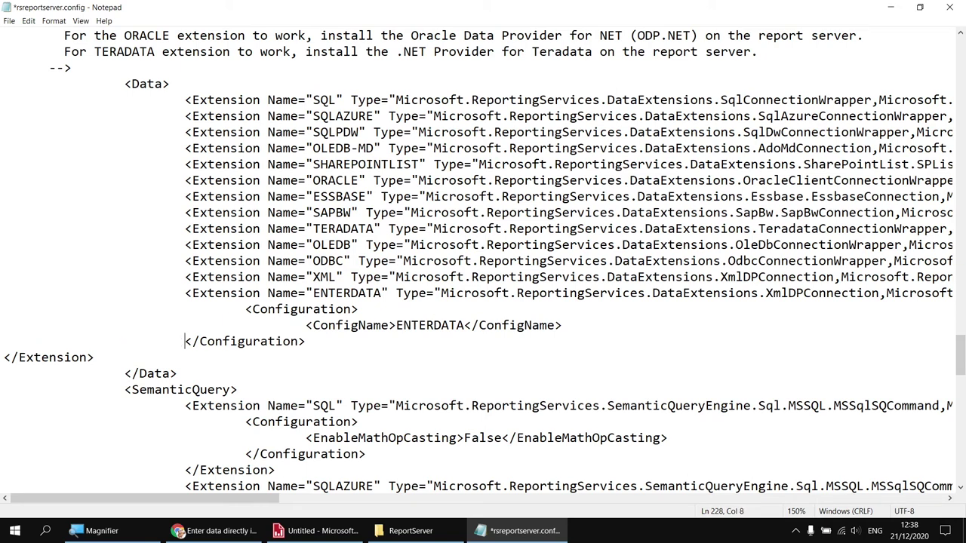
{"action": "left_click", "coordinate": [5, 358]}
{"action": "key", "text": "Tab"}
{"action": "key", "text": "Tab"}
{"action": "key", "text": "Tab"}
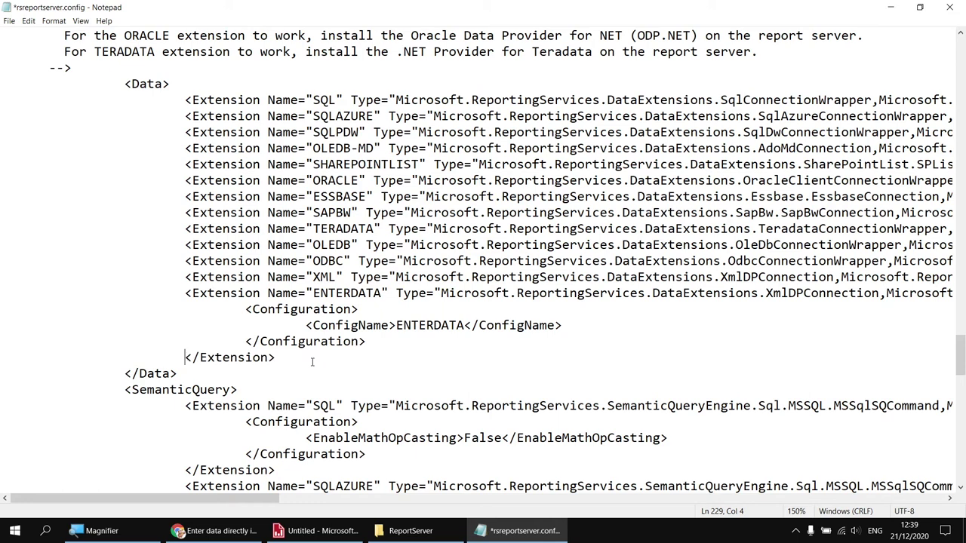
Step: Save rsreportserver.config and close Notepad
{"action": "left_click", "coordinate": [9, 20]}
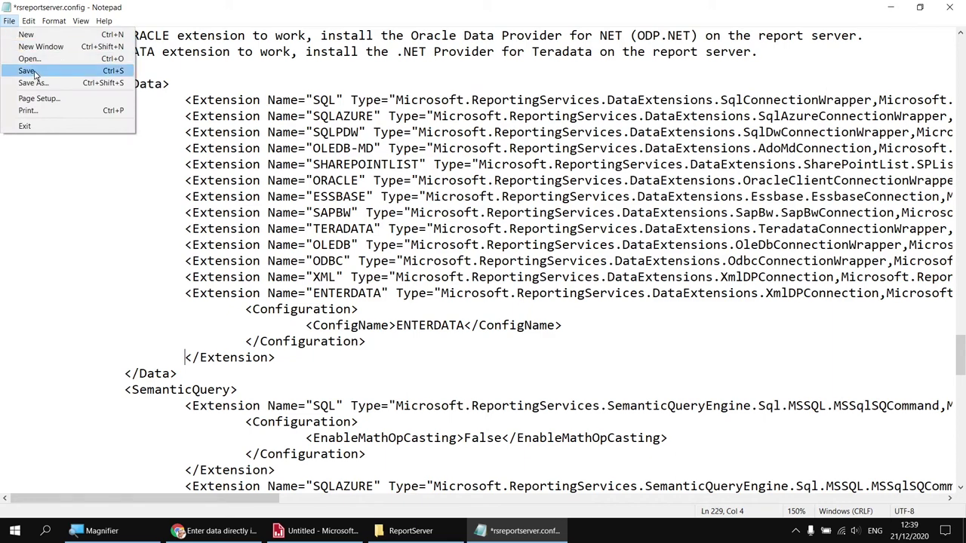
{"action": "left_click", "coordinate": [34, 74]}
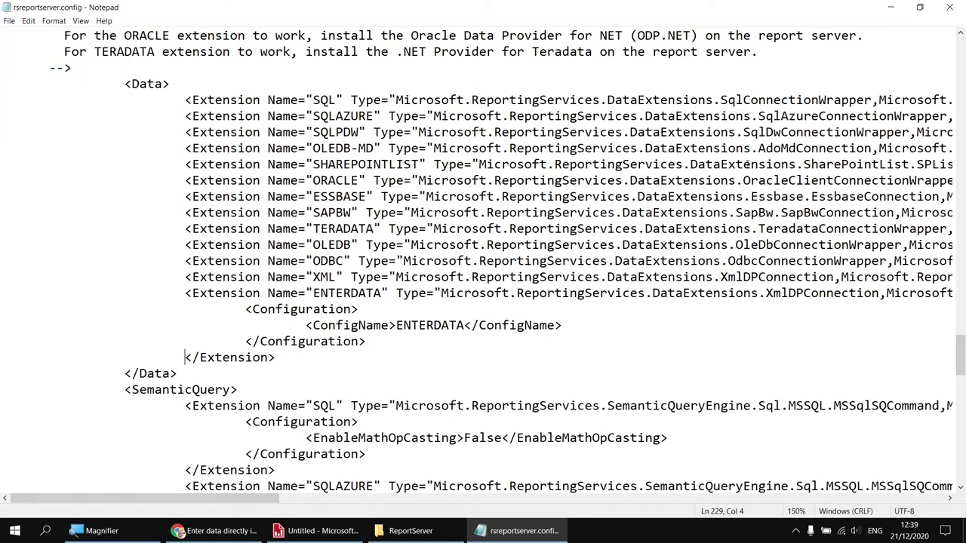
{"action": "left_click", "coordinate": [949, 7]}
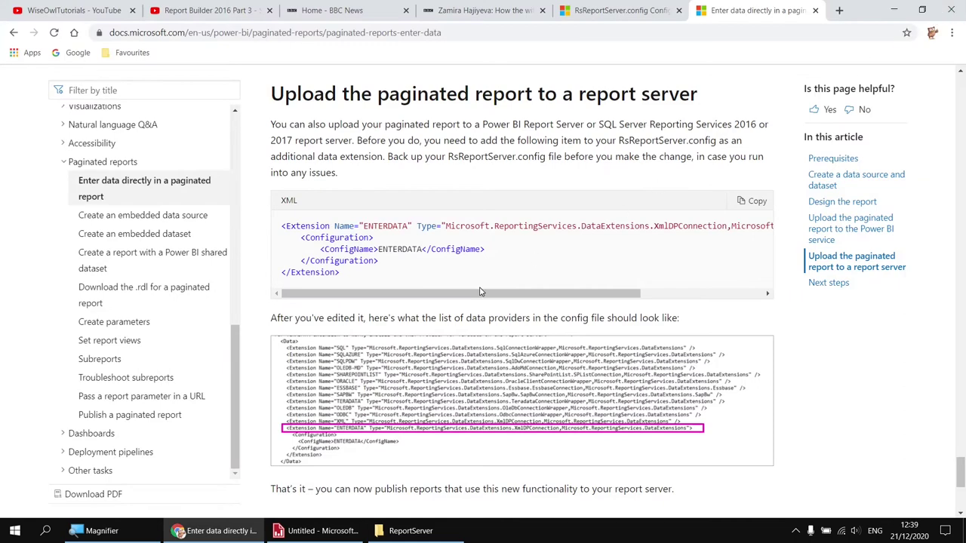
Step: Bring the untitled Report Builder report with its Spending chart back to the front
{"action": "left_click", "coordinate": [317, 530]}
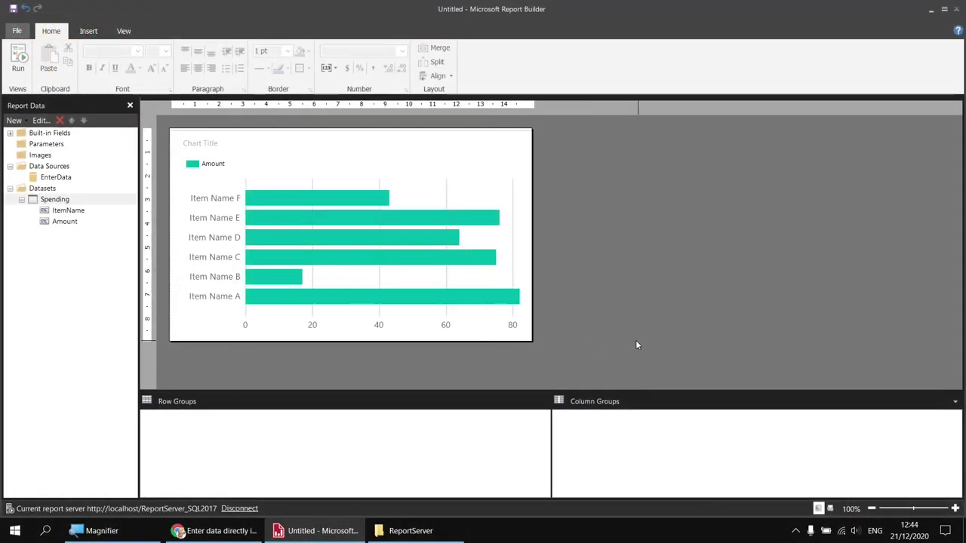
Step: Preview the Spending chart report, return to design view, and start saving it to the server
{"action": "left_click", "coordinate": [21, 61]}
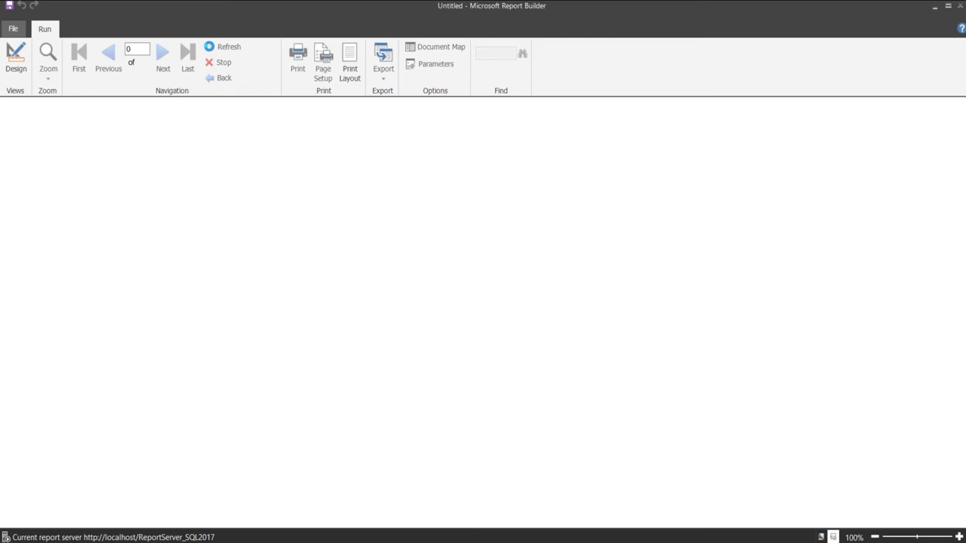
{"action": "left_click", "coordinate": [209, 47]}
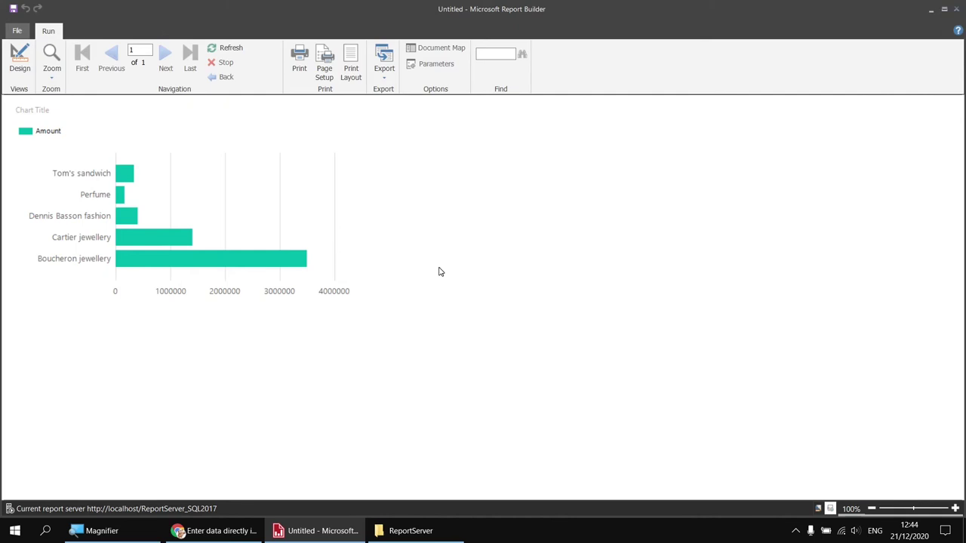
{"action": "left_click", "coordinate": [21, 64]}
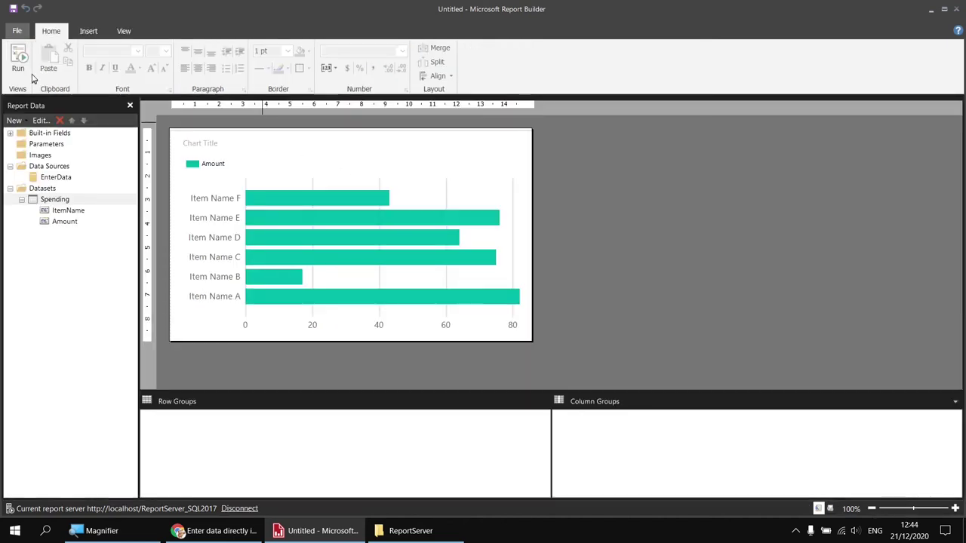
{"action": "left_click", "coordinate": [12, 9]}
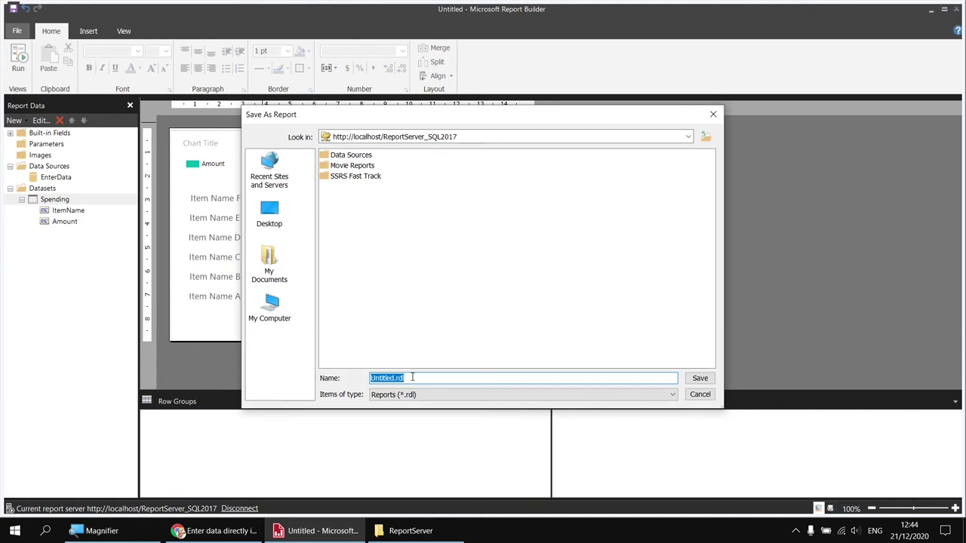
Step: Save the report on the report server as Spending and go back to Chrome
{"action": "type", "text": "Spending"}
{"action": "left_click", "coordinate": [698, 378]}
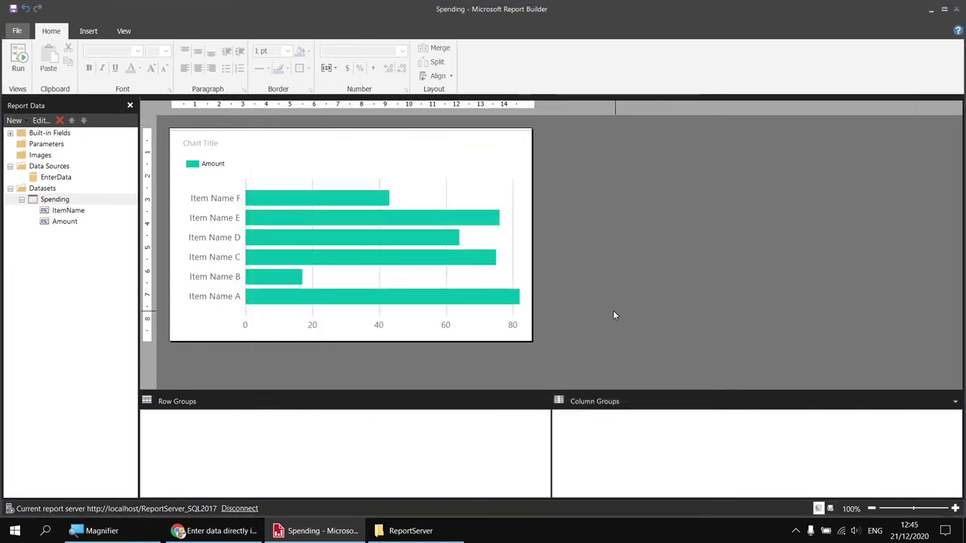
{"action": "left_click", "coordinate": [214, 531]}
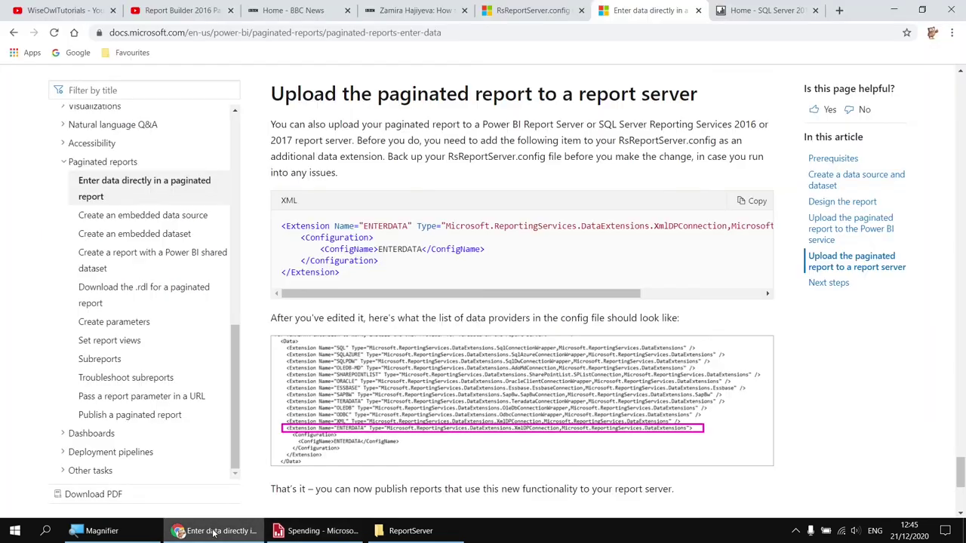
Step: Reload the SSRS home page, view the Spending report, then go to the Rotten Tomatoes Top 100 tab
{"action": "left_click", "coordinate": [764, 10]}
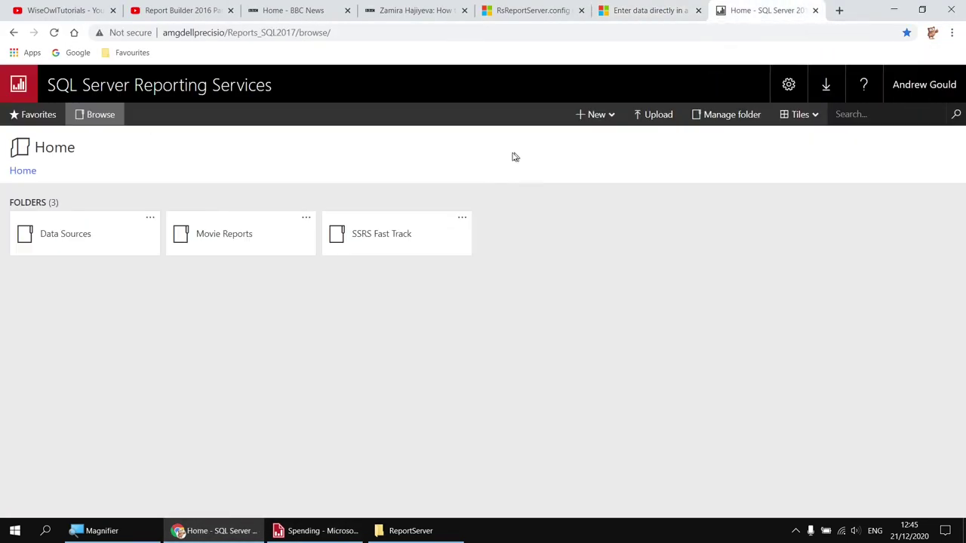
{"action": "left_click", "coordinate": [54, 34]}
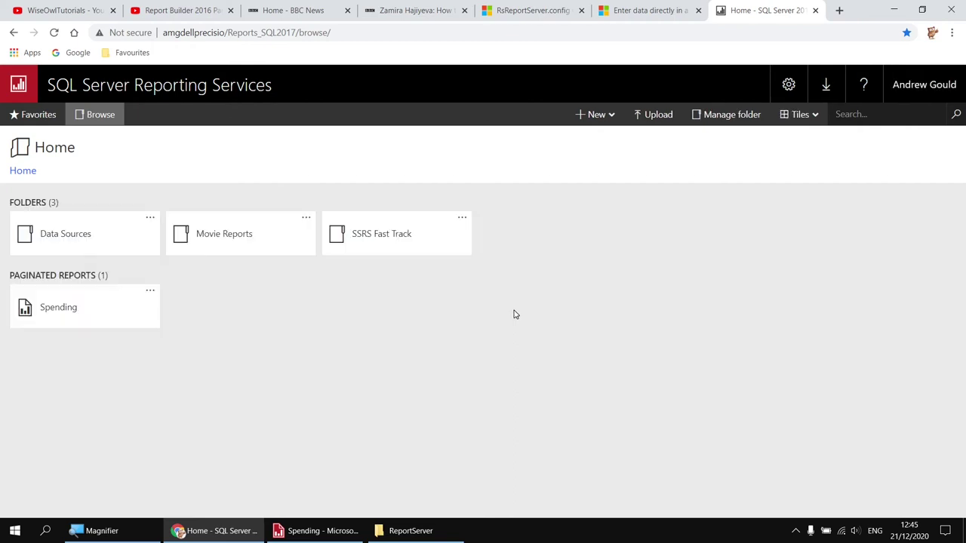
{"action": "left_click", "coordinate": [62, 311]}
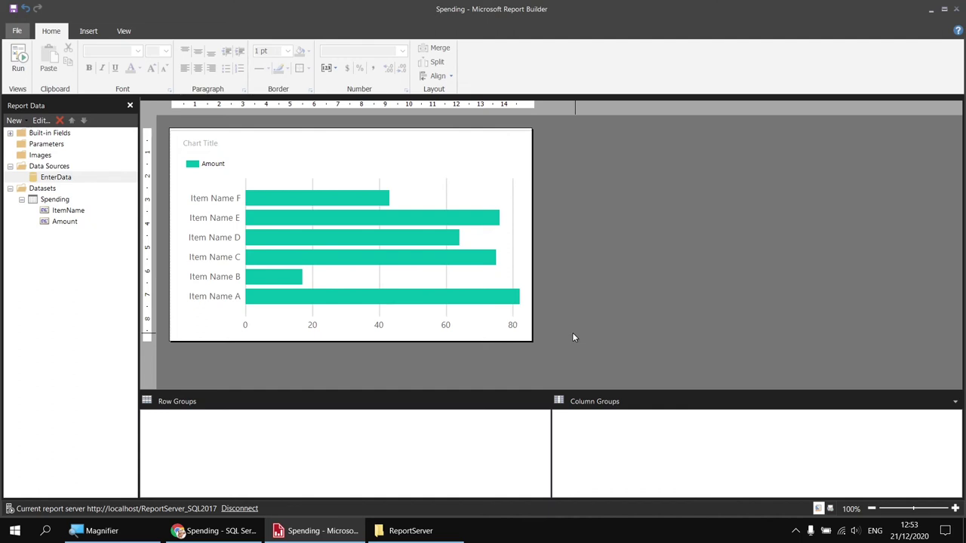
{"action": "left_click", "coordinate": [234, 514]}
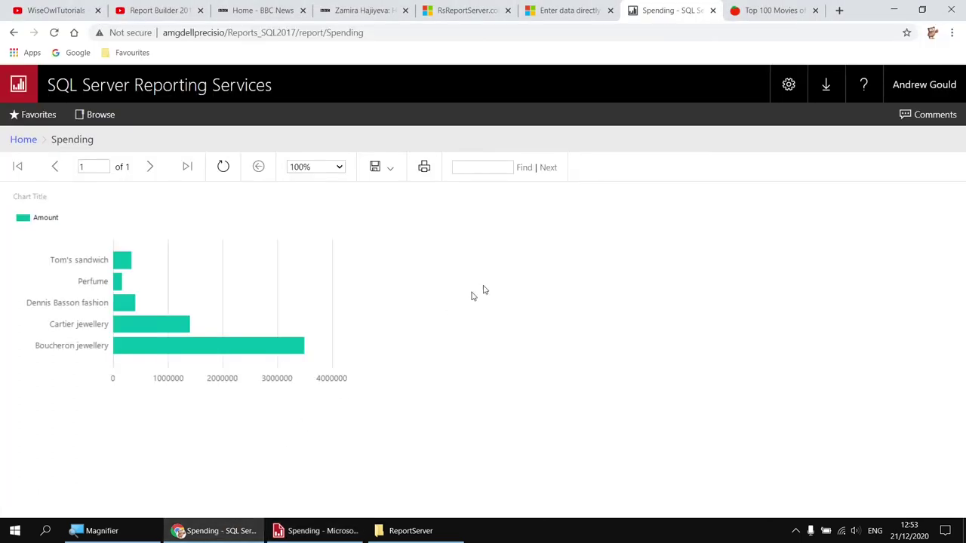
{"action": "left_click", "coordinate": [757, 13]}
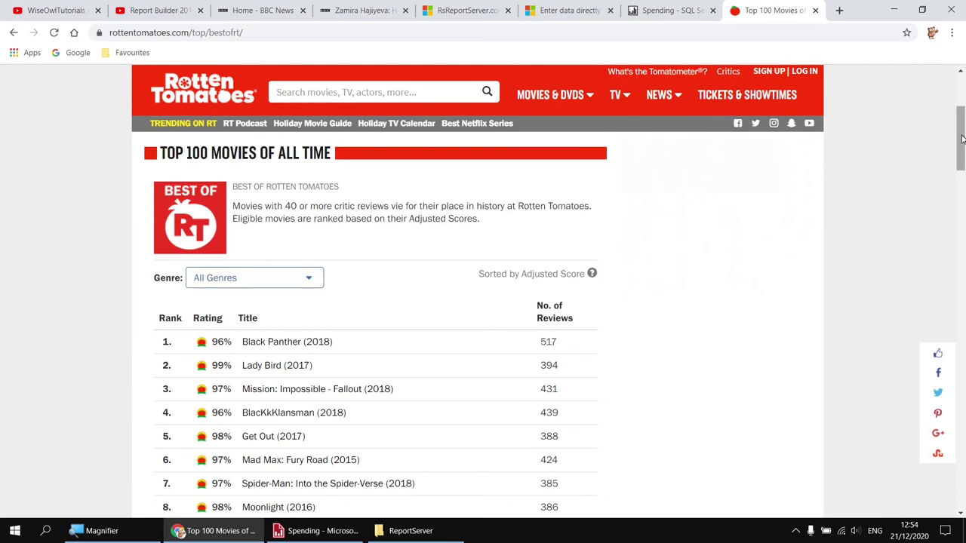
Step: Select the Top 100 movies table from the Rank header to row 100, then return to Report Builder
{"action": "mouse_move", "coordinate": [963, 138]}
{"action": "left_mouse_down"}
{"action": "mouse_move", "coordinate": [963, 406]}
{"action": "mouse_move", "coordinate": [961, 155]}
{"action": "left_mouse_up"}
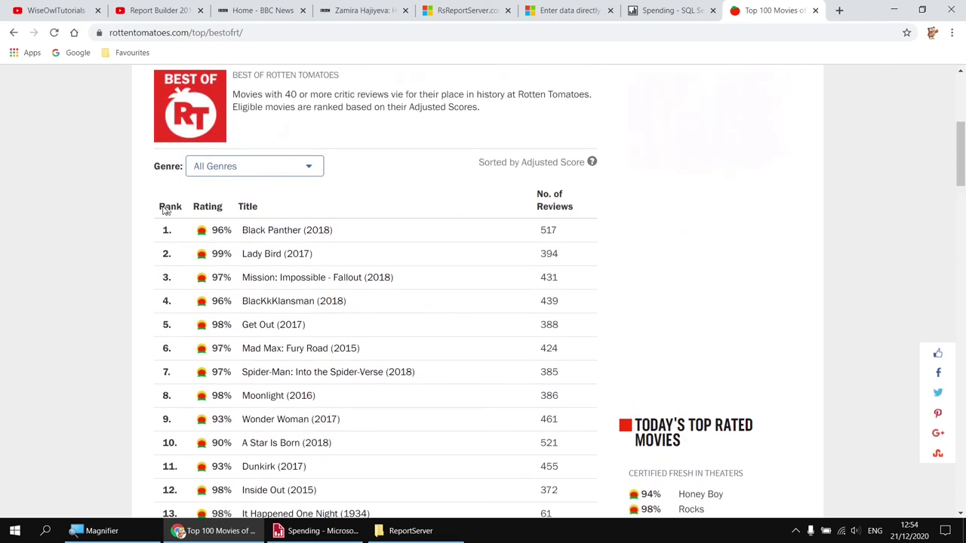
{"action": "left_click_drag", "start_coordinate": [159, 209], "coordinate": [556, 325]}
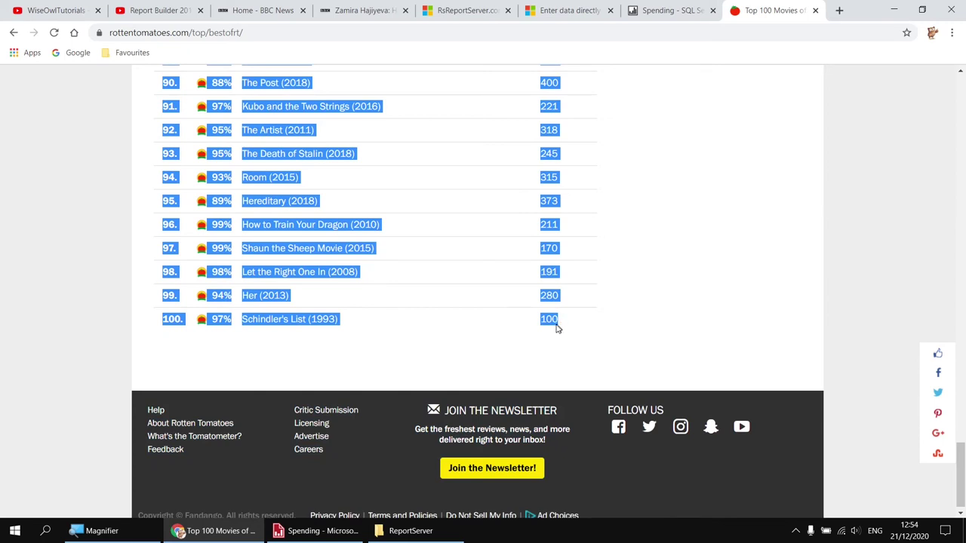
{"action": "left_click", "coordinate": [317, 531]}
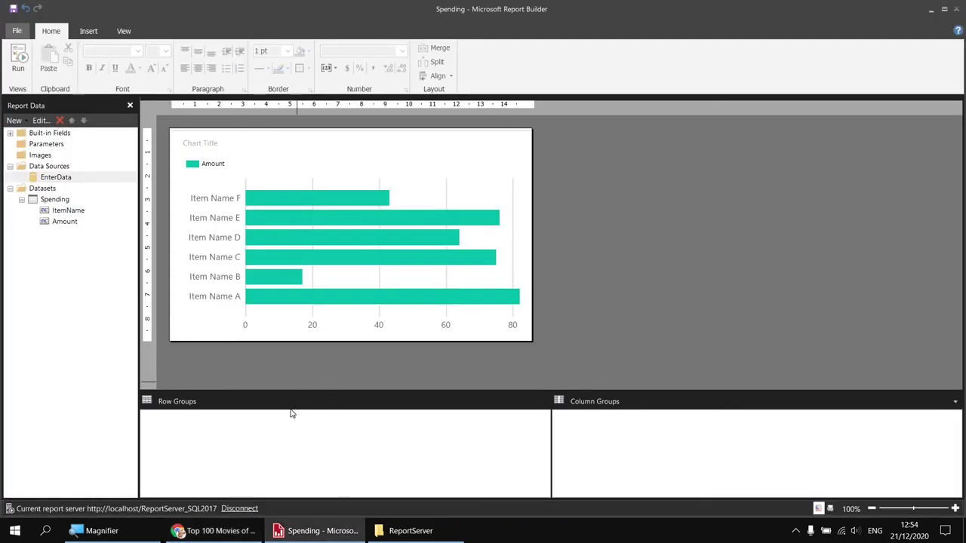
Step: Add an EnterData dataset named Top100MoviesExcludingPredator and open its Query Designer data grid
{"action": "right_click", "coordinate": [72, 181]}
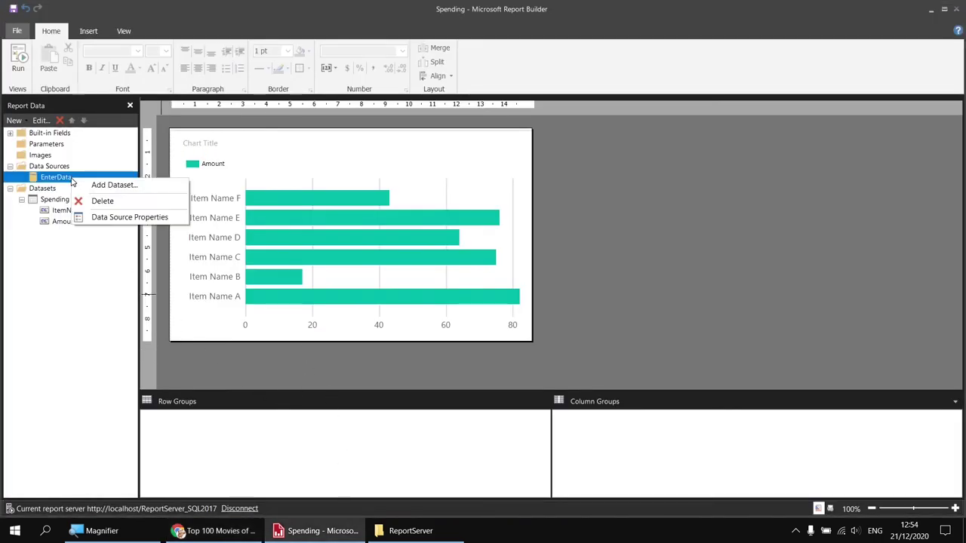
{"action": "left_click", "coordinate": [96, 188]}
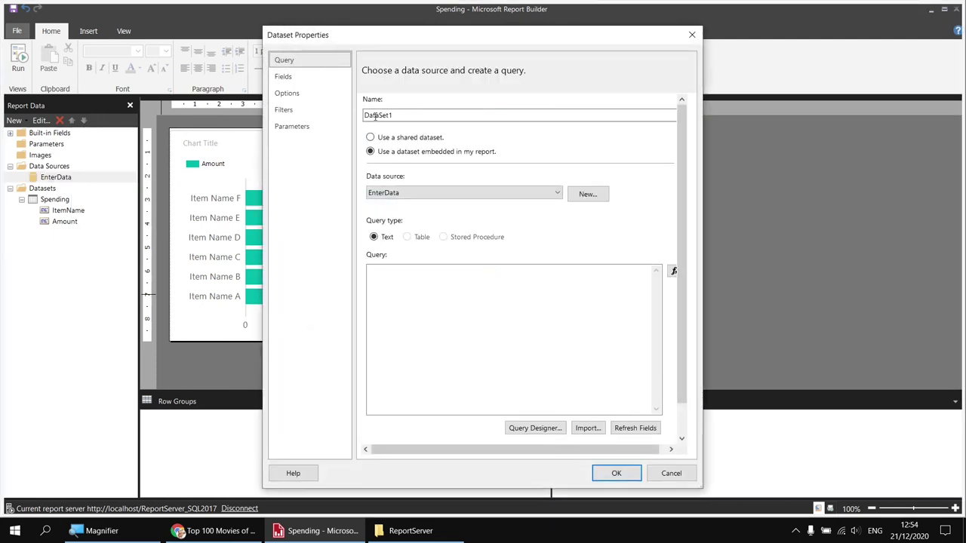
{"action": "double_click", "coordinate": [375, 115]}
{"action": "type", "text": "Top100"}
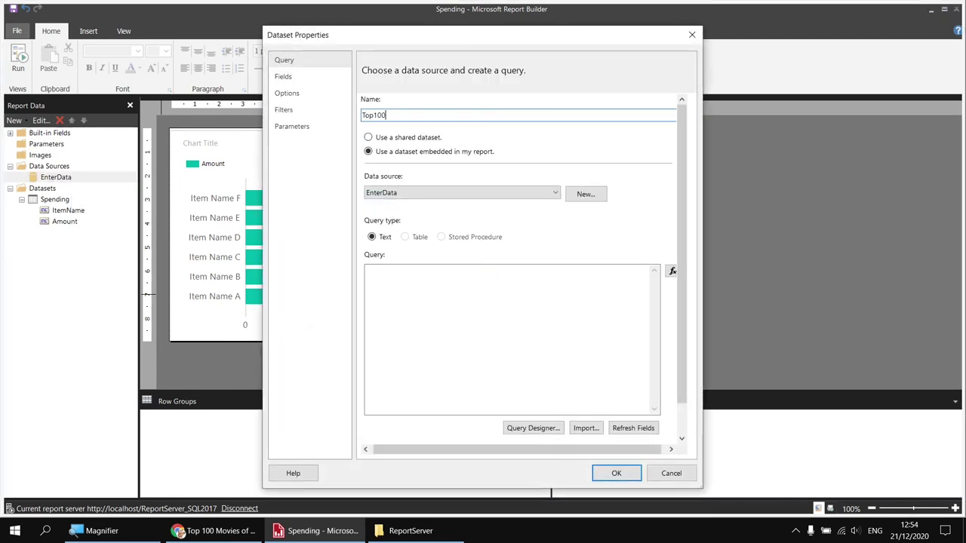
{"action": "type", "text": "MoviesExcludingPredator"}
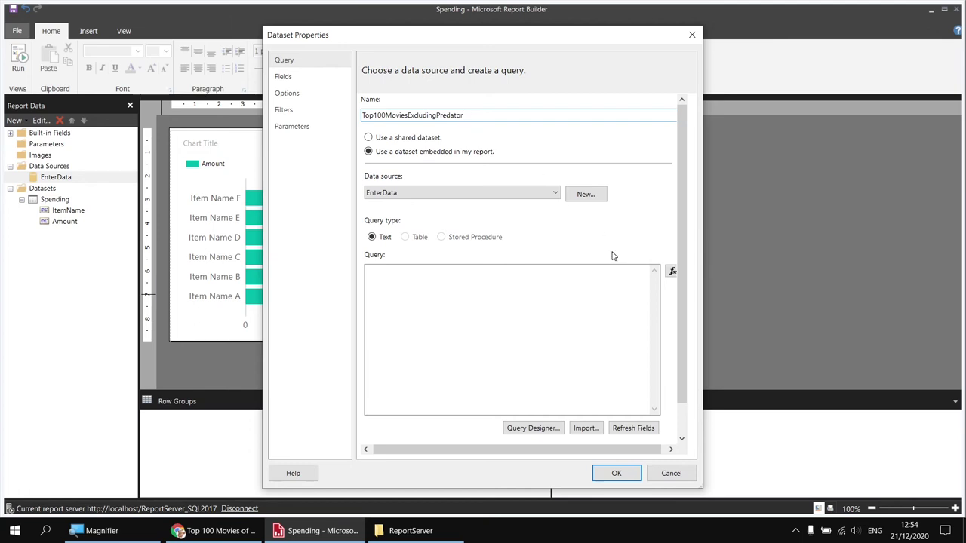
{"action": "left_click", "coordinate": [532, 428]}
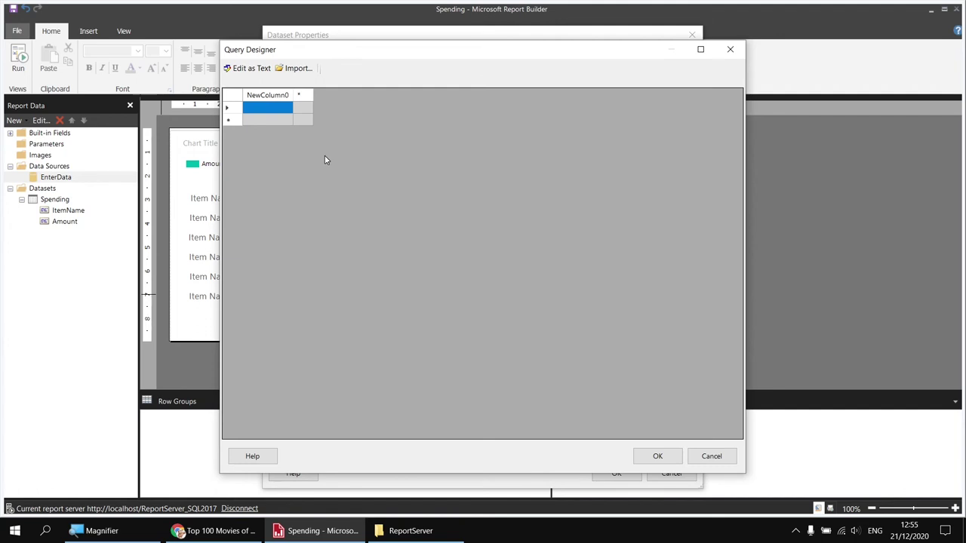
Step: Paste the copied movie table into the grid and check its Rank, Rating, Title and No. of Reviews headings
{"action": "right_click", "coordinate": [265, 114]}
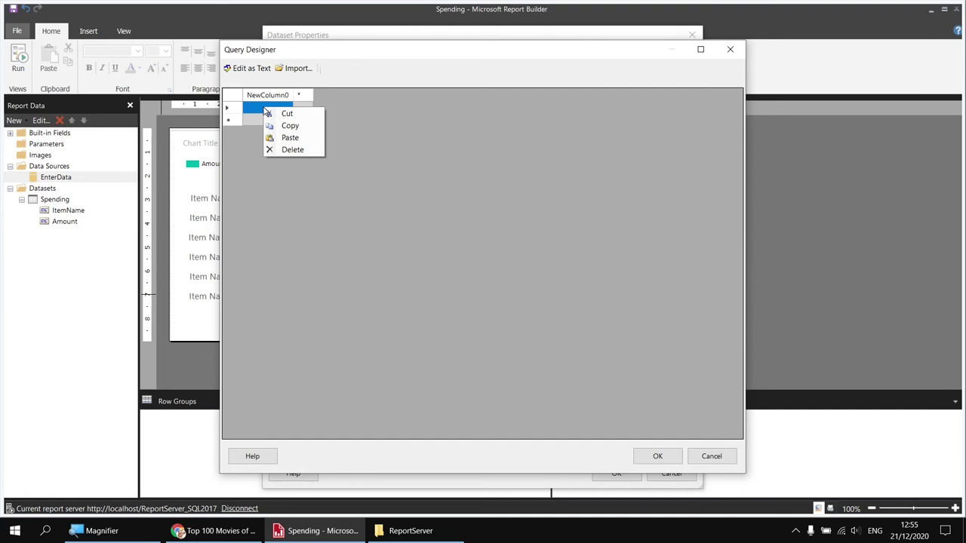
{"action": "left_click", "coordinate": [283, 140]}
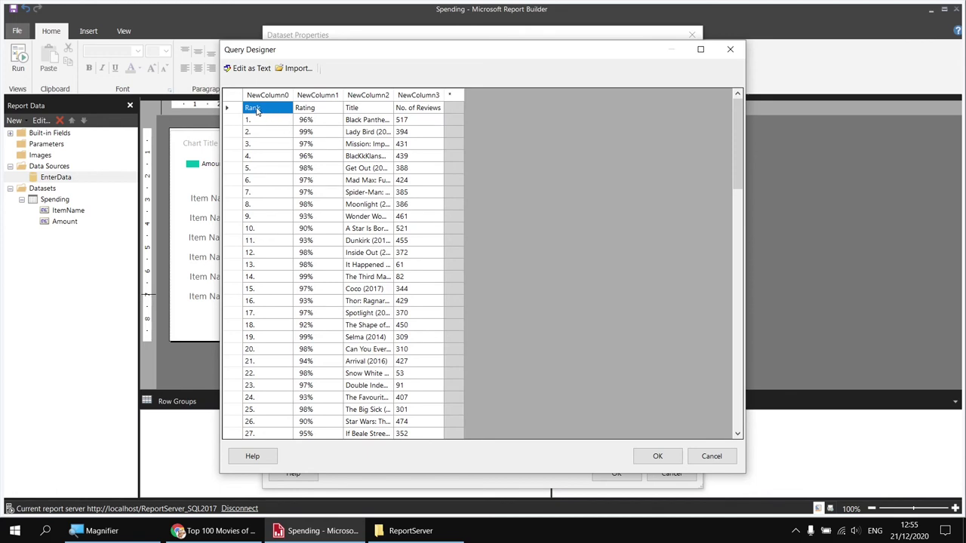
{"action": "left_click", "coordinate": [333, 112]}
{"action": "left_click", "coordinate": [375, 111]}
{"action": "left_click", "coordinate": [425, 114]}
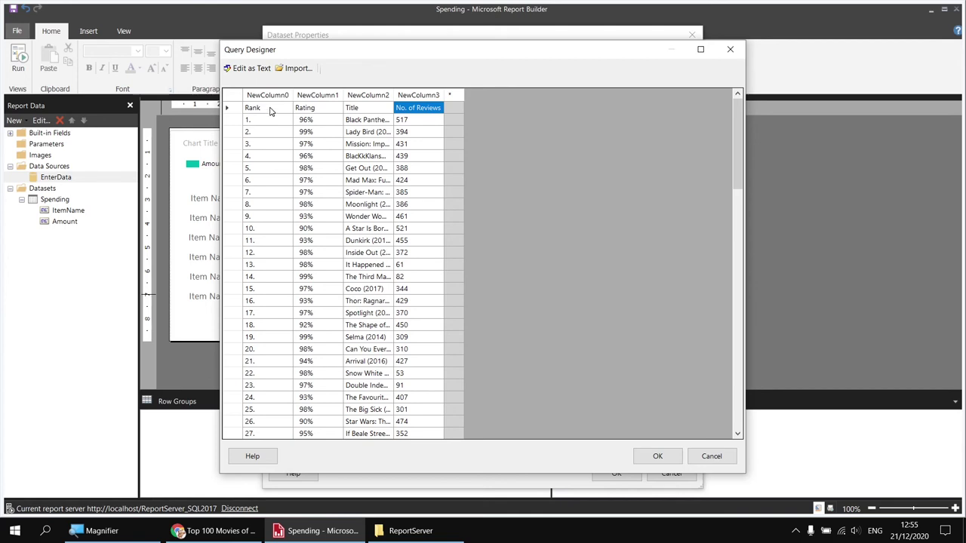
{"action": "left_click", "coordinate": [273, 110]}
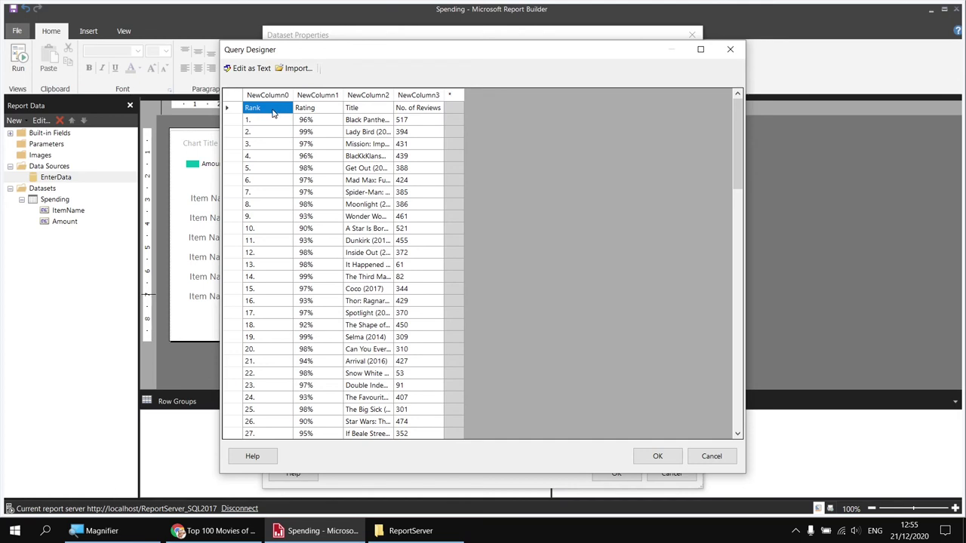
Step: Rename the first three grid columns to Rank, Rating and Title
{"action": "double_click", "coordinate": [273, 95]}
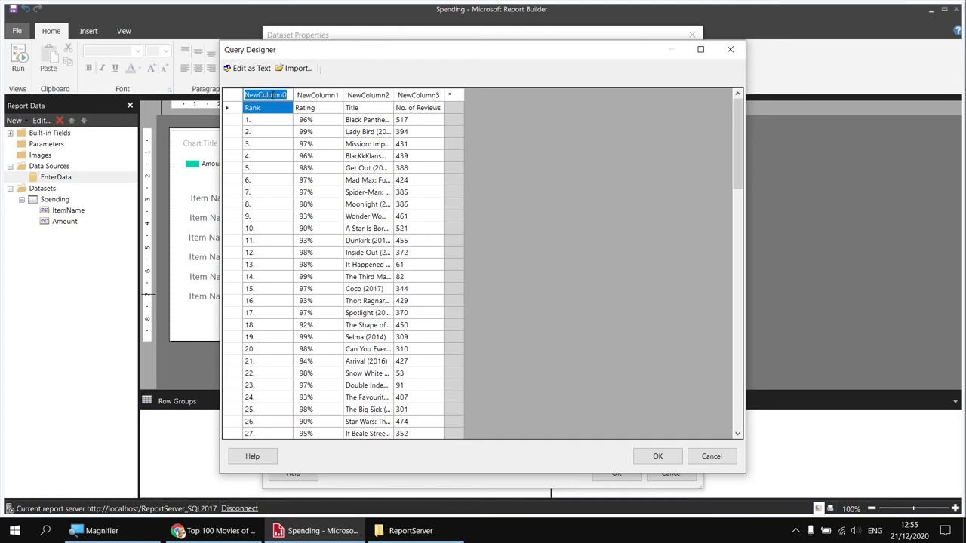
{"action": "type", "text": "Rank"}
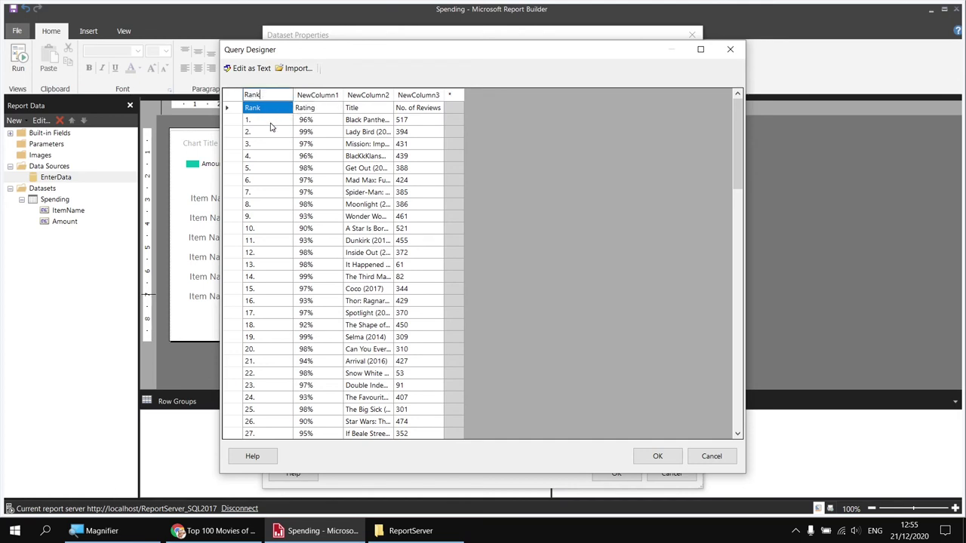
{"action": "left_click", "coordinate": [327, 111]}
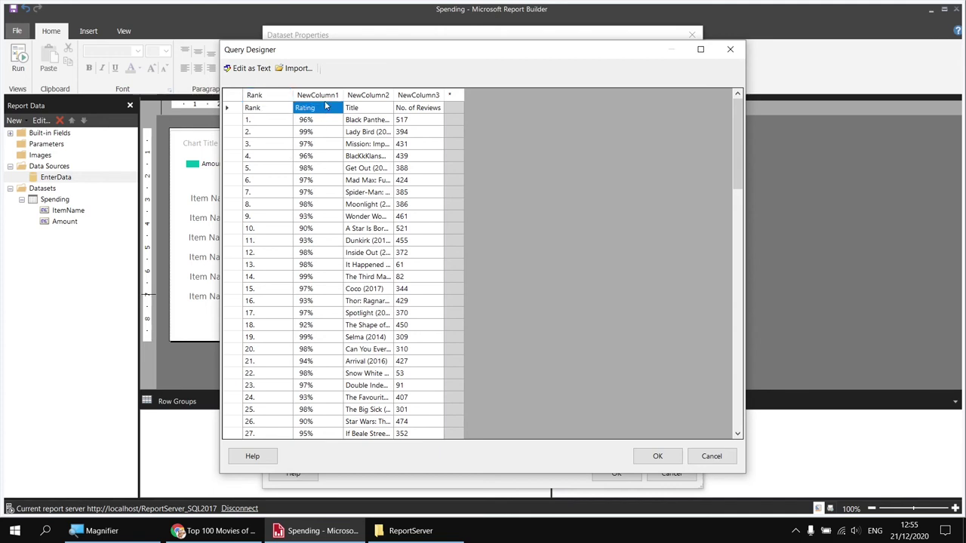
{"action": "double_click", "coordinate": [325, 96]}
{"action": "type", "text": "Rating"}
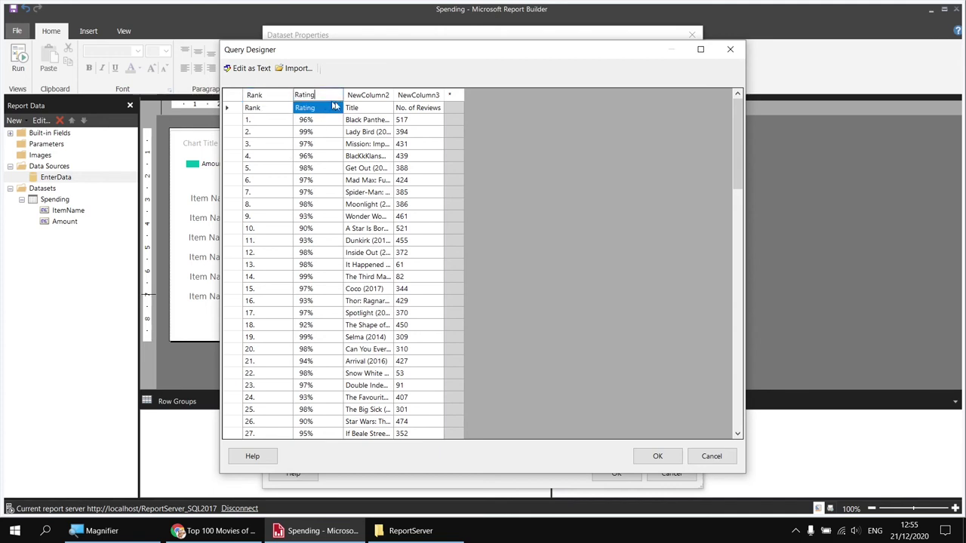
{"action": "left_click", "coordinate": [378, 111]}
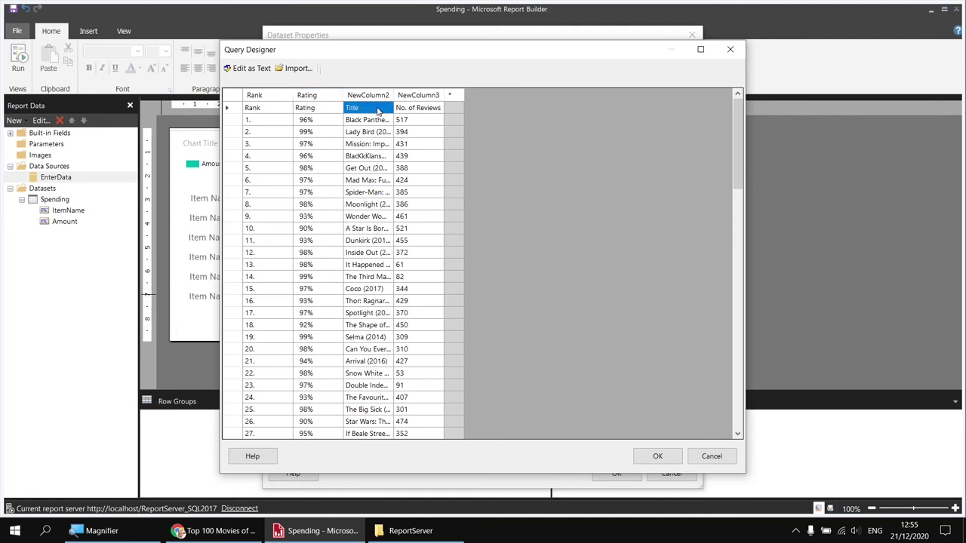
{"action": "double_click", "coordinate": [375, 97]}
{"action": "type", "text": "Title"}
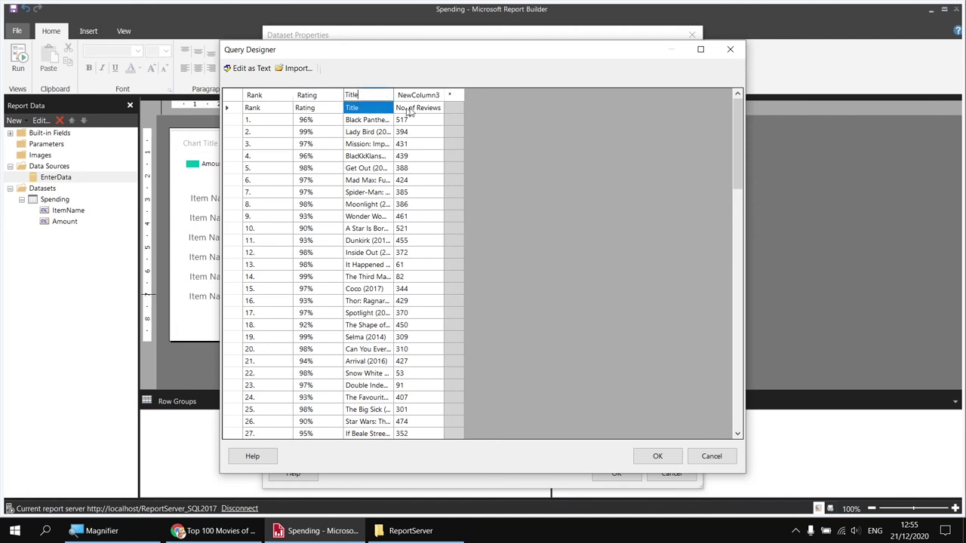
{"action": "left_click", "coordinate": [410, 110]}
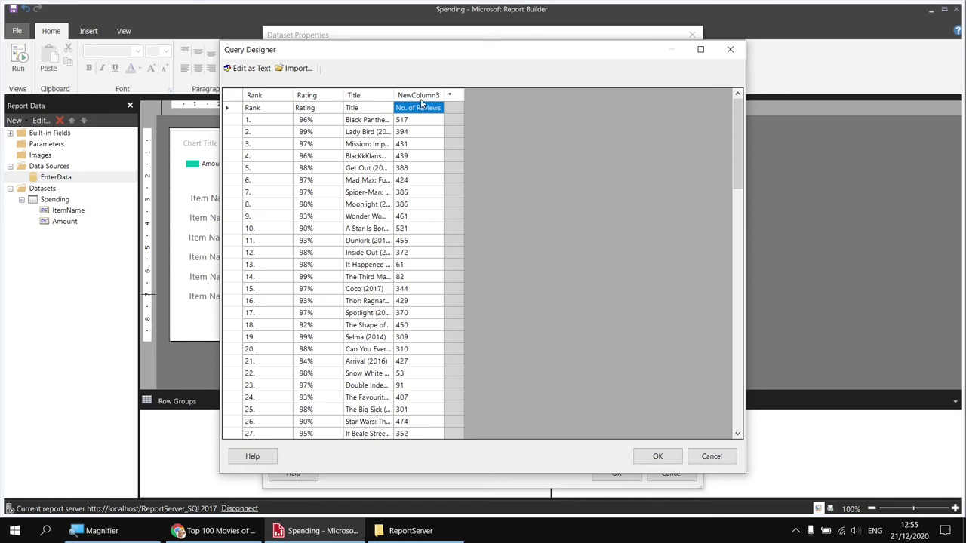
Step: Name the fourth column NoOfReviews and delete the first row holding heading text
{"action": "double_click", "coordinate": [422, 97]}
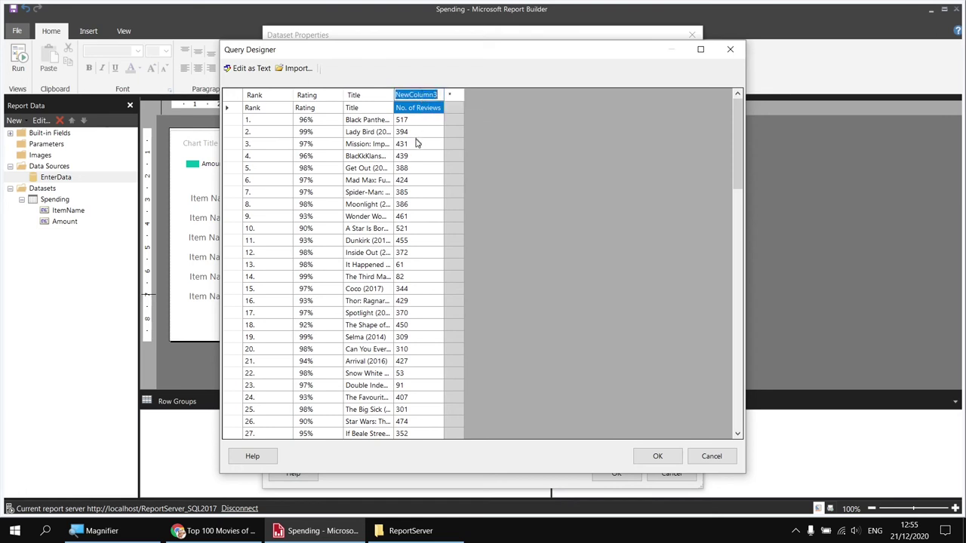
{"action": "type", "text": "No. of Reviews"}
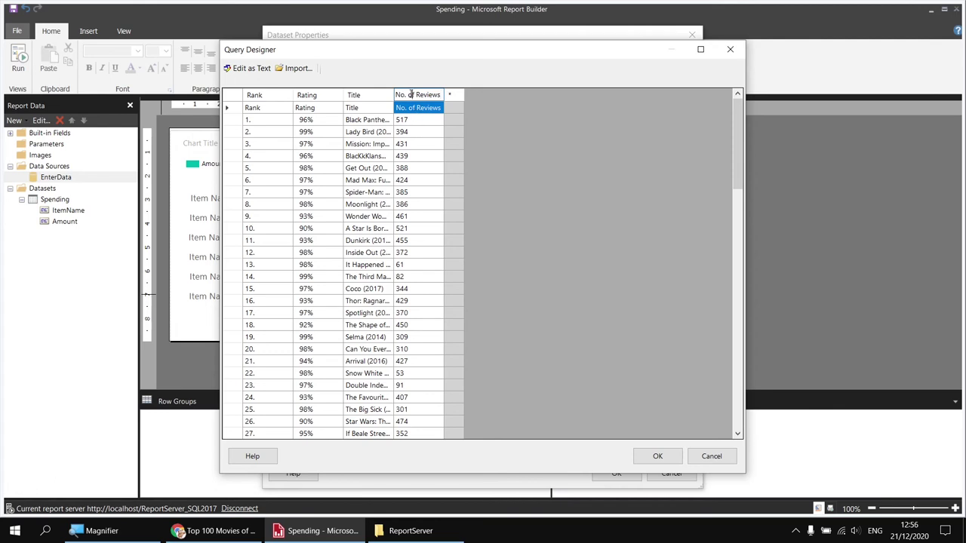
{"action": "left_click_drag", "start_coordinate": [411, 94], "coordinate": [405, 94]}
{"action": "type", "text": "O"}
{"action": "key", "text": "Delete"}
{"action": "left_click", "coordinate": [412, 119]}
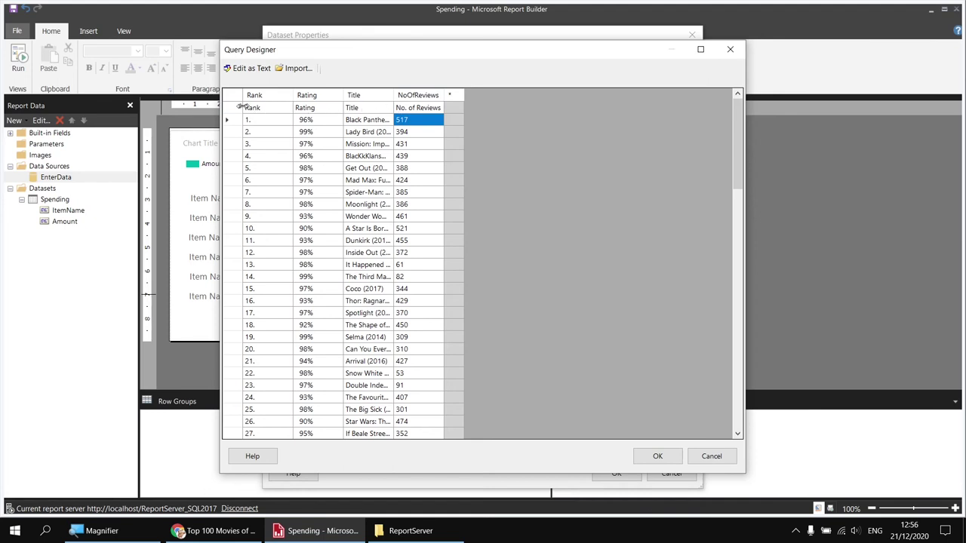
{"action": "right_click", "coordinate": [236, 111]}
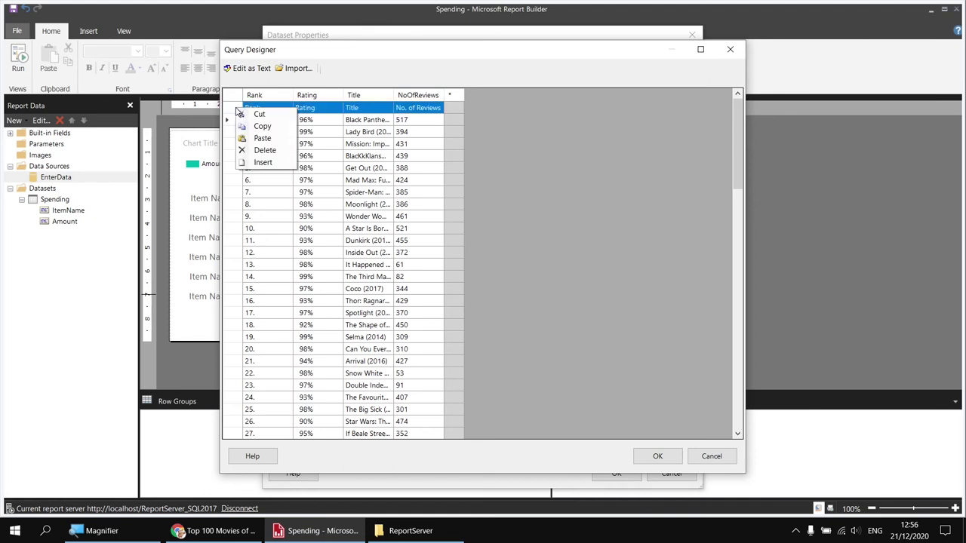
{"action": "left_click", "coordinate": [271, 150]}
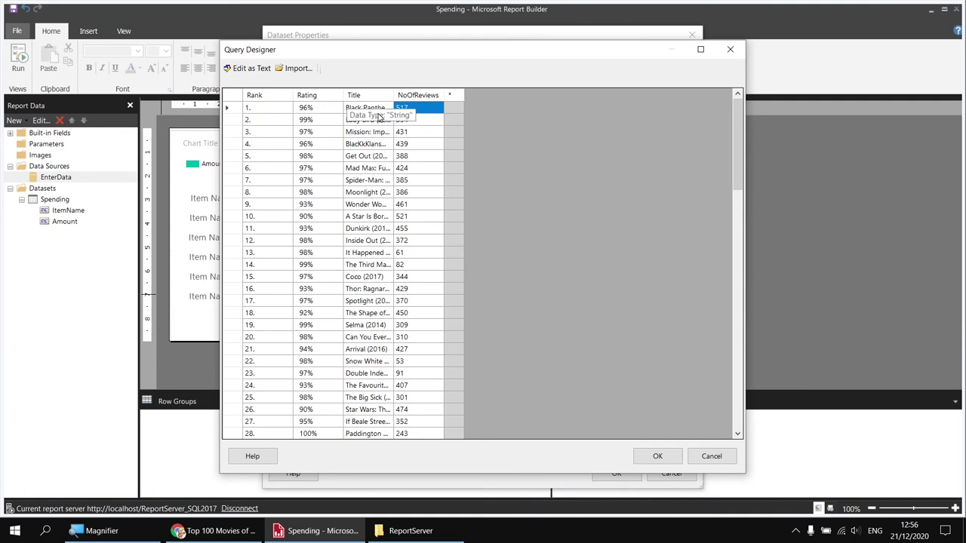
Step: Set Rank to Float and NoOfReviews to Integer, then save the dataset
{"action": "right_click", "coordinate": [258, 97]}
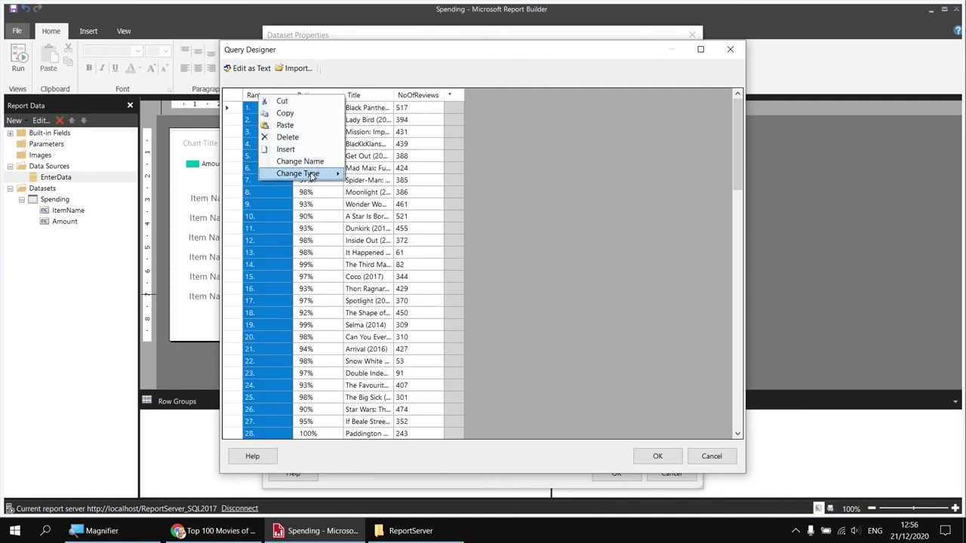
{"action": "mouse_move", "coordinate": [311, 177]}
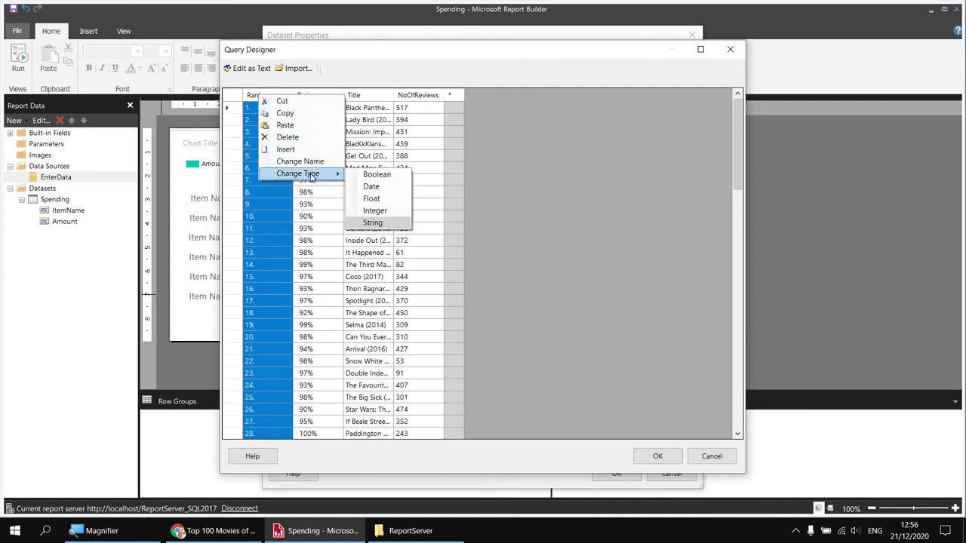
{"action": "left_click", "coordinate": [370, 200]}
{"action": "left_click", "coordinate": [334, 156]}
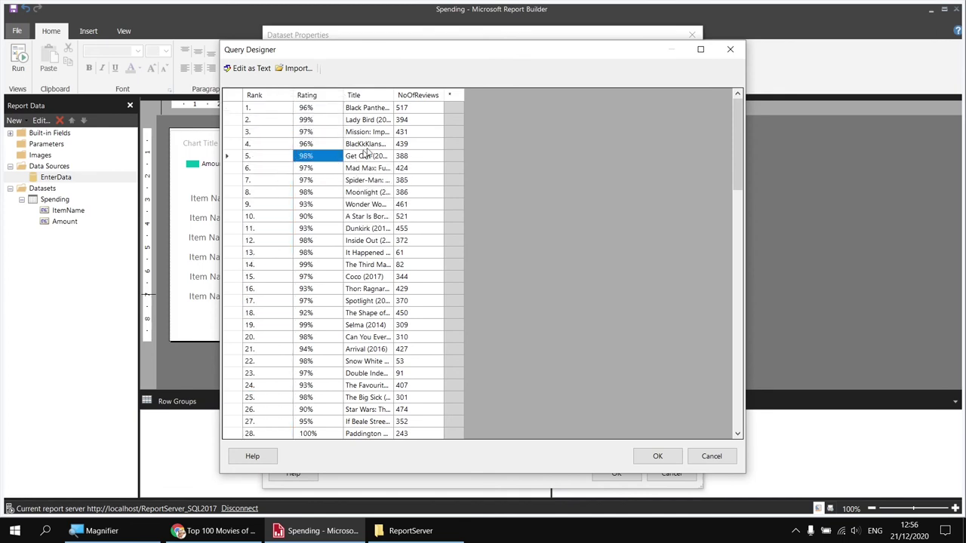
{"action": "right_click", "coordinate": [416, 97]}
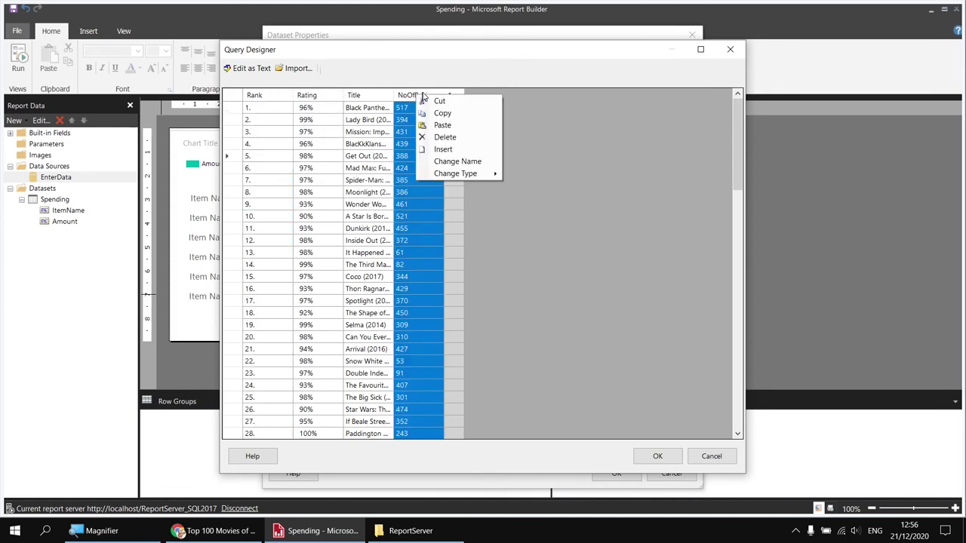
{"action": "mouse_move", "coordinate": [464, 172]}
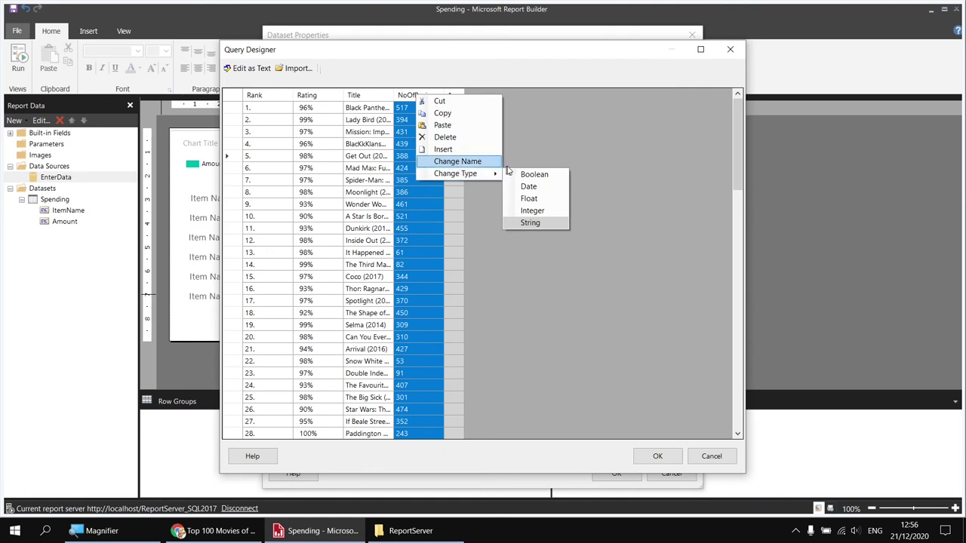
{"action": "left_click", "coordinate": [532, 210]}
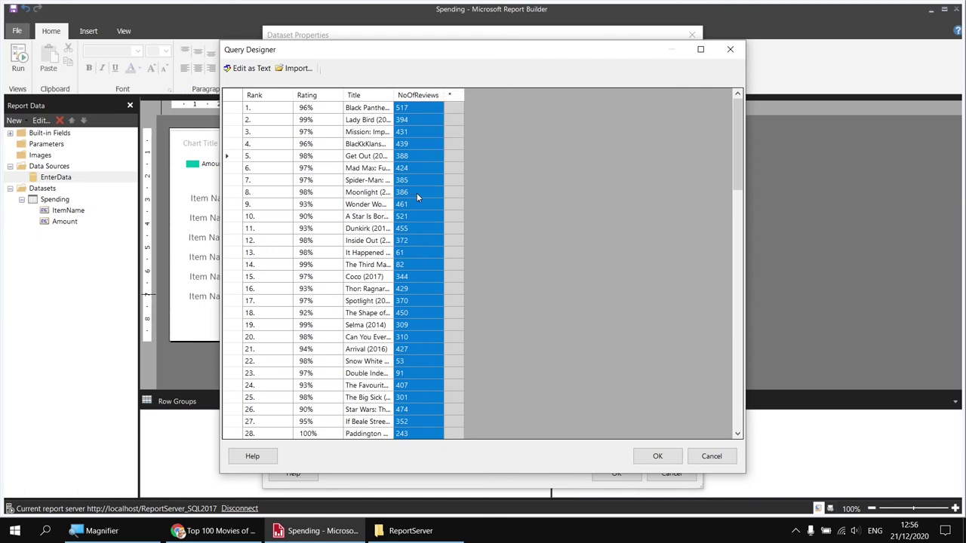
{"action": "left_click", "coordinate": [657, 456]}
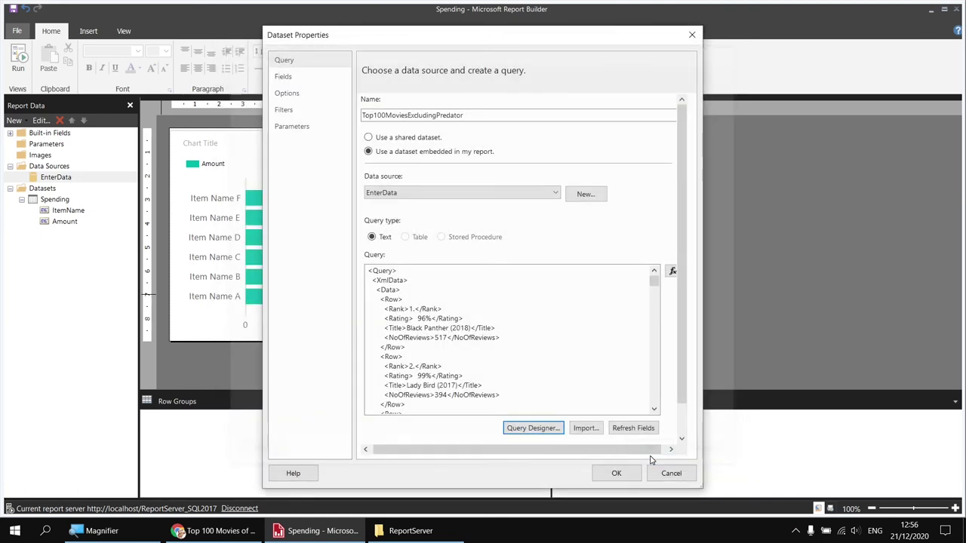
{"action": "left_click", "coordinate": [610, 474]}
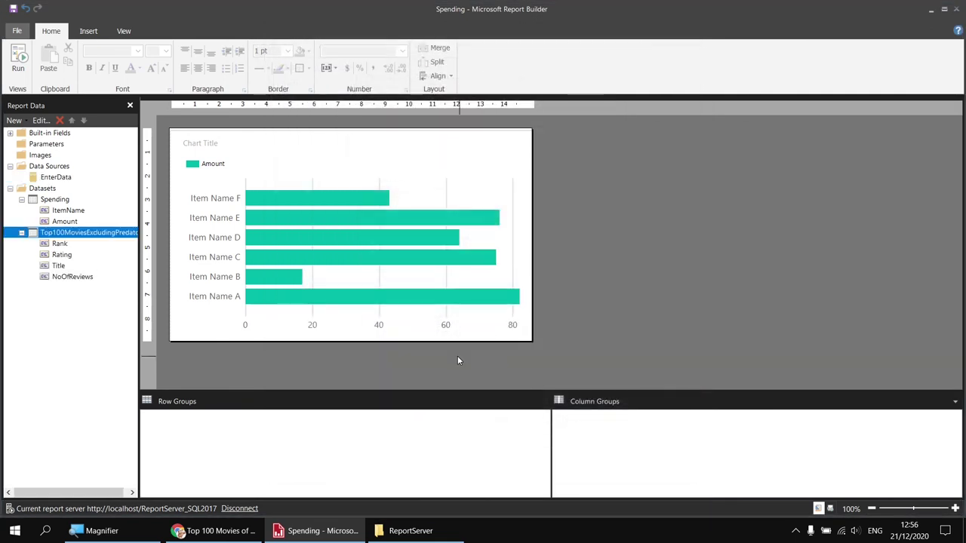
Step: Replace the placeholder bar chart with a new table bound to the movies dataset
{"action": "left_click", "coordinate": [471, 158]}
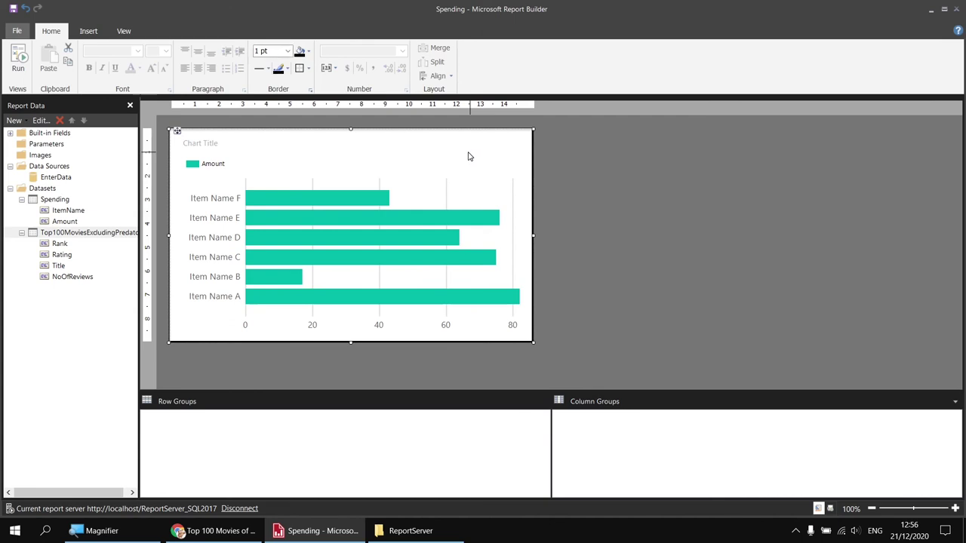
{"action": "key", "text": "Delete"}
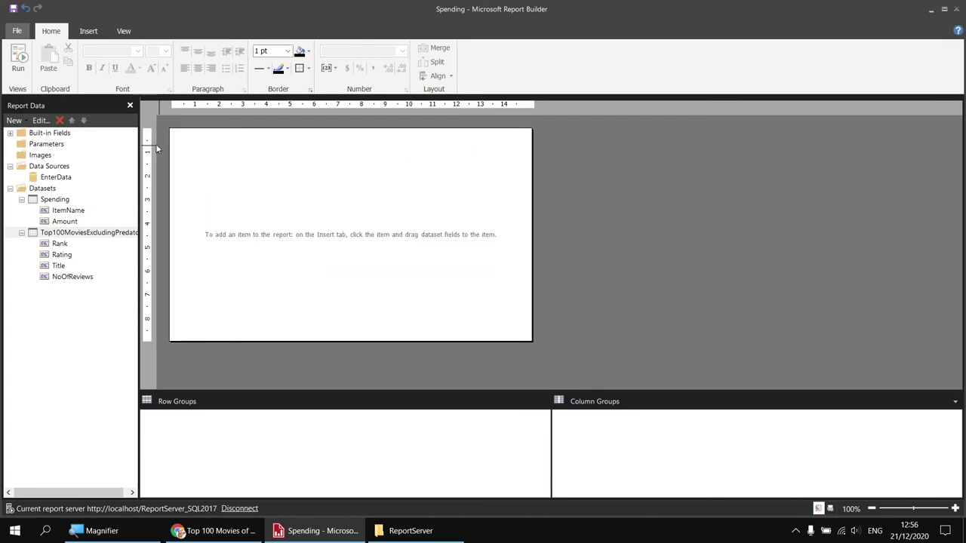
{"action": "right_click", "coordinate": [174, 136]}
{"action": "mouse_move", "coordinate": [242, 179]}
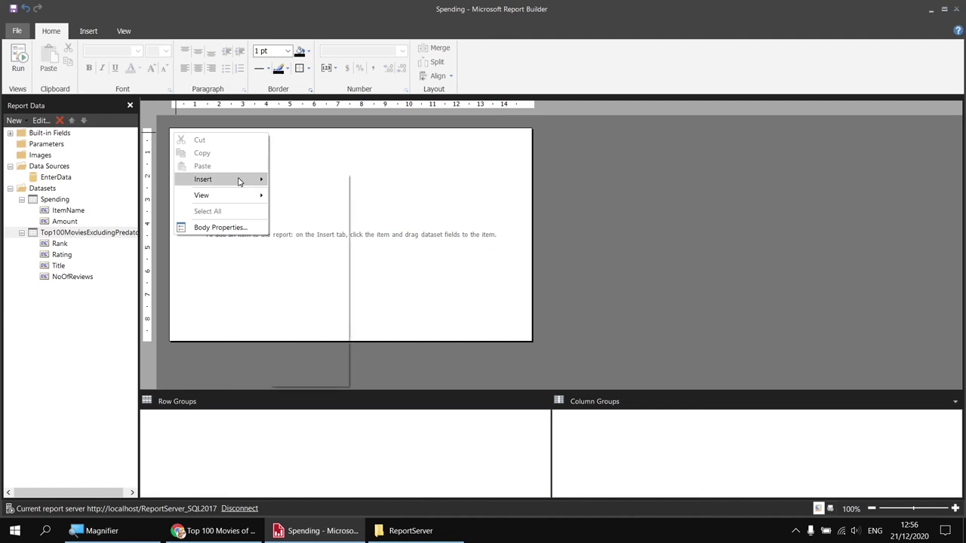
{"action": "left_click", "coordinate": [296, 206]}
{"action": "left_click_drag", "start_coordinate": [100, 233], "coordinate": [229, 153]}
Step: Fill the table columns with Rank, Rating and Title, and add NoOfReviews as a fourth column
{"action": "mouse_move", "coordinate": [265, 164]}
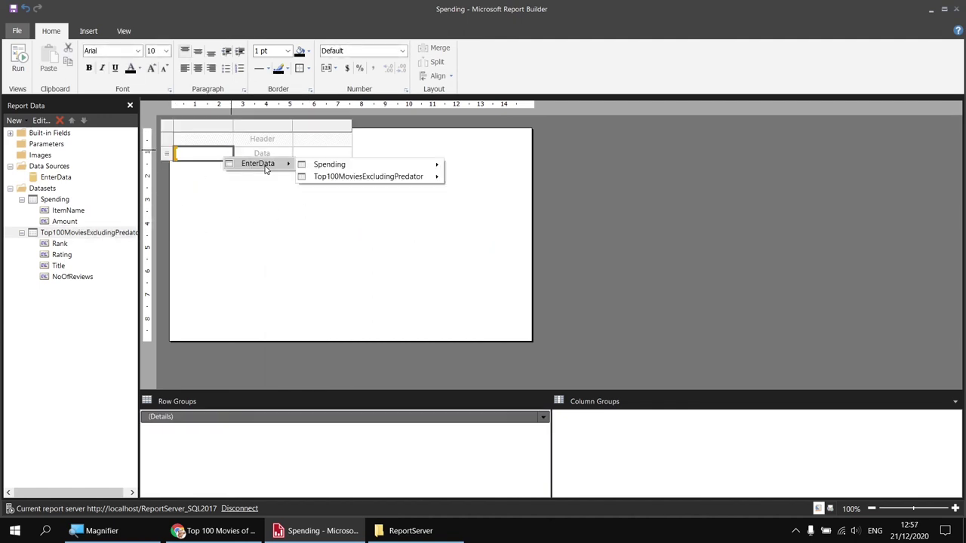
{"action": "mouse_move", "coordinate": [332, 178]}
{"action": "left_click", "coordinate": [461, 179]}
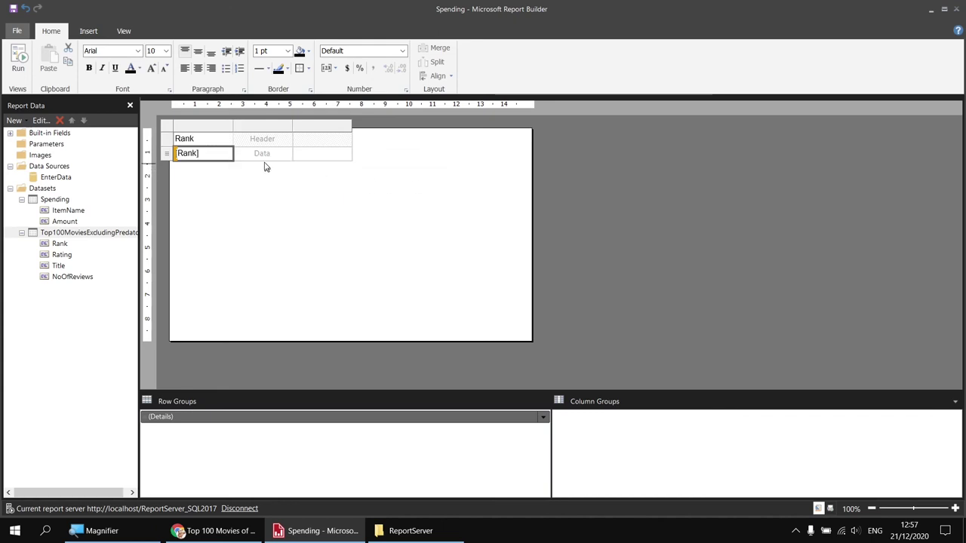
{"action": "left_click", "coordinate": [286, 154]}
{"action": "left_click", "coordinate": [309, 174]}
{"action": "left_click", "coordinate": [344, 153]}
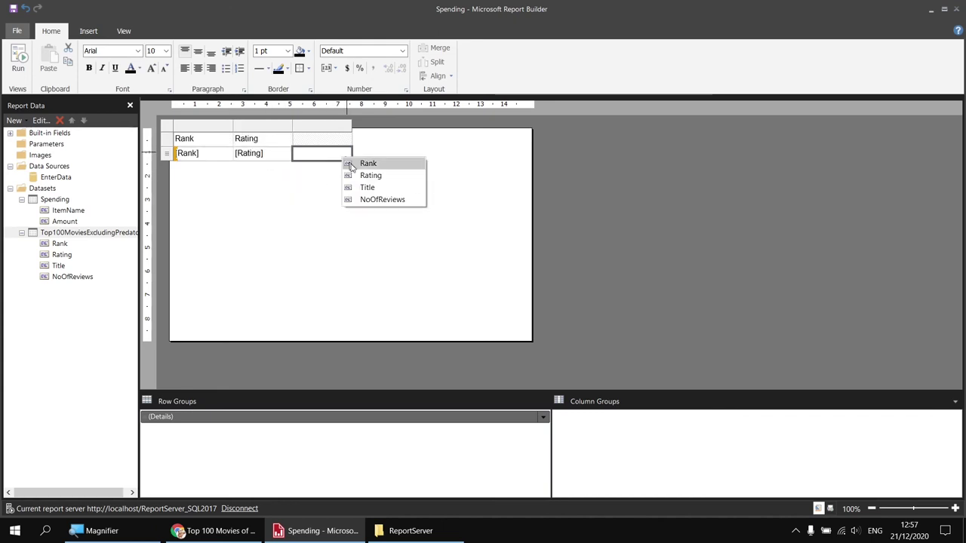
{"action": "left_click", "coordinate": [370, 190]}
{"action": "left_click_drag", "start_coordinate": [72, 276], "coordinate": [466, 129]}
Step: Try Arial Black on all table cells, then revert the font to Arial
{"action": "left_click", "coordinate": [210, 154]}
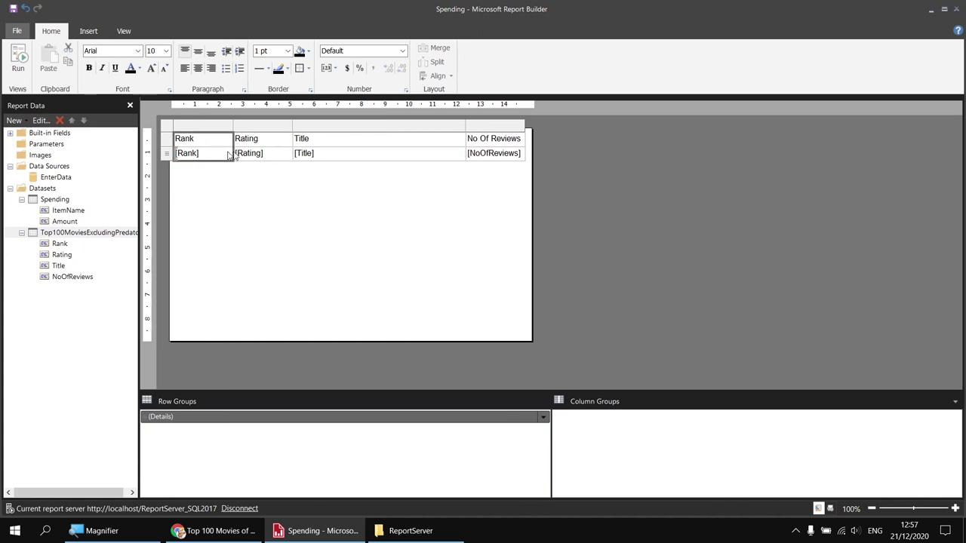
{"action": "left_click_drag", "start_coordinate": [229, 155], "coordinate": [498, 151]}
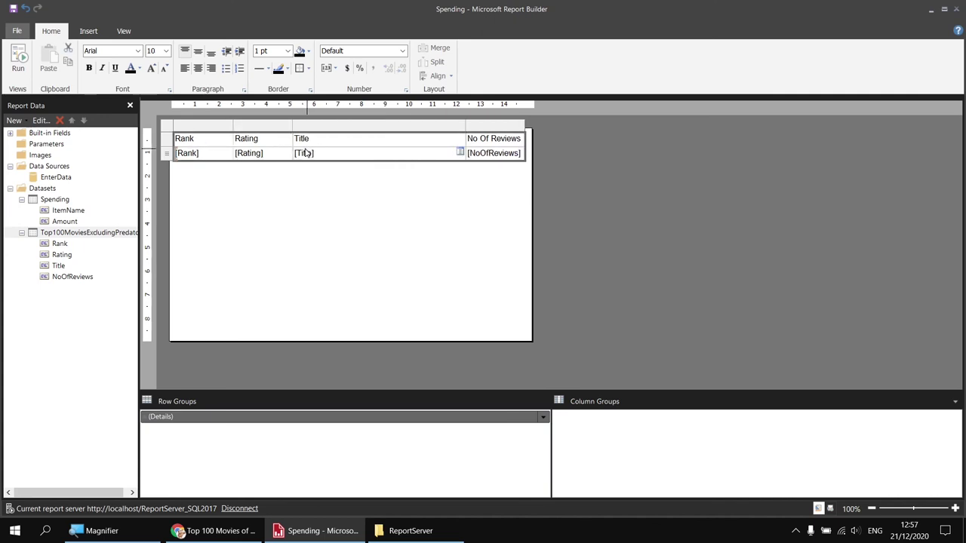
{"action": "left_click", "coordinate": [138, 50]}
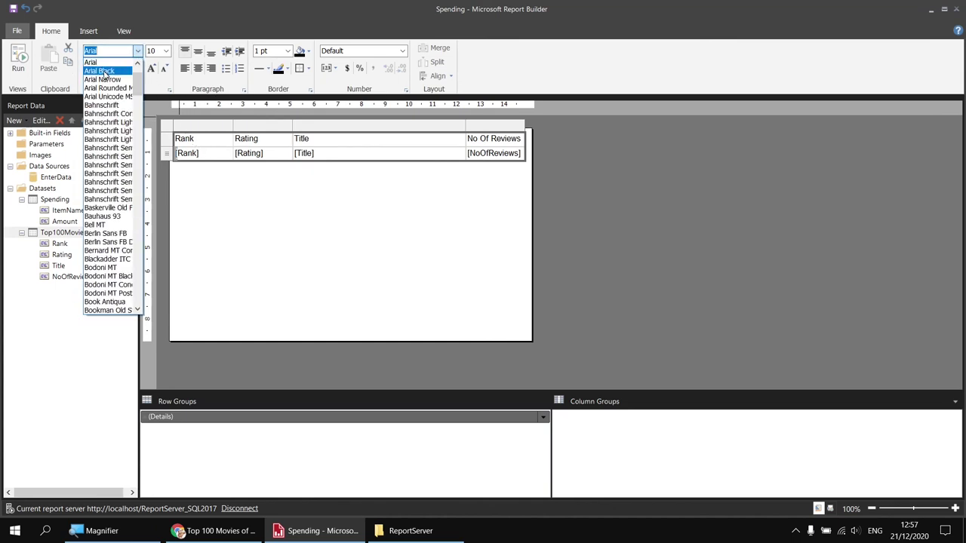
{"action": "left_click", "coordinate": [105, 70]}
{"action": "left_click", "coordinate": [138, 51]}
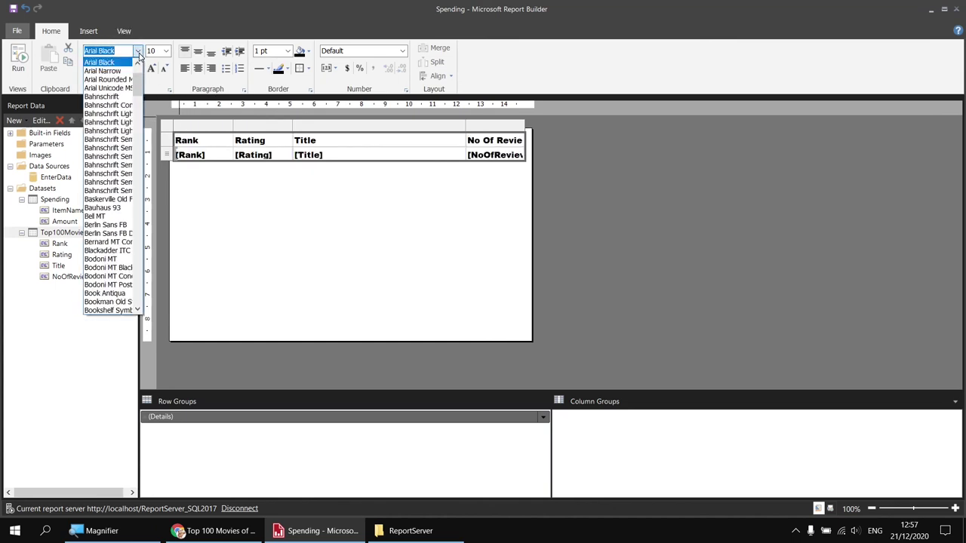
{"action": "scroll", "coordinate": [104, 72], "scroll_direction": "up", "scroll_amount": 2}
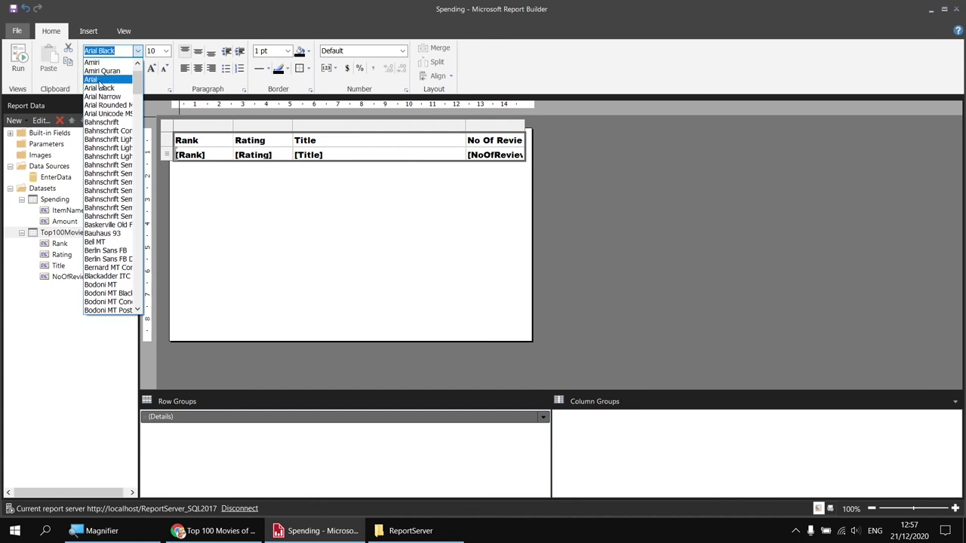
{"action": "left_click", "coordinate": [100, 80]}
{"action": "left_click", "coordinate": [314, 199]}
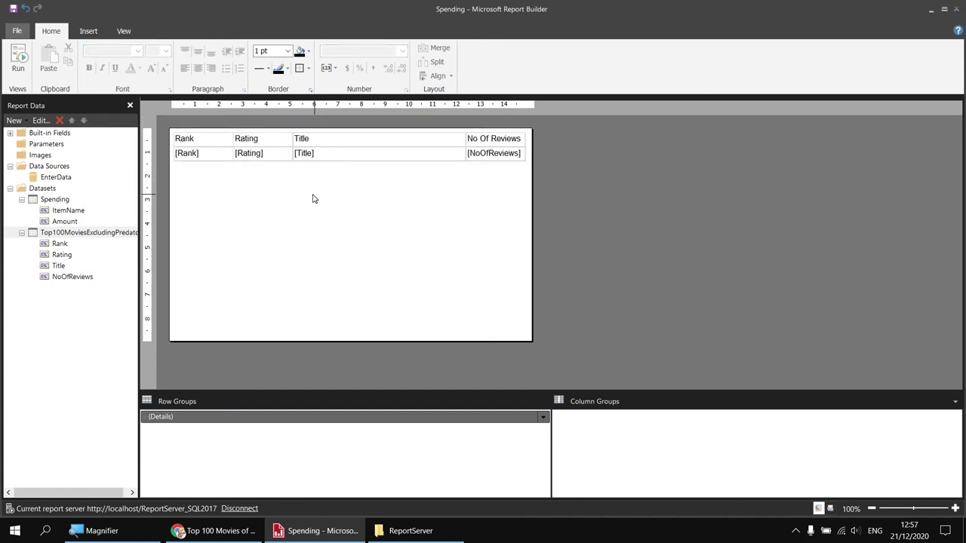
{"action": "left_click", "coordinate": [17, 59]}
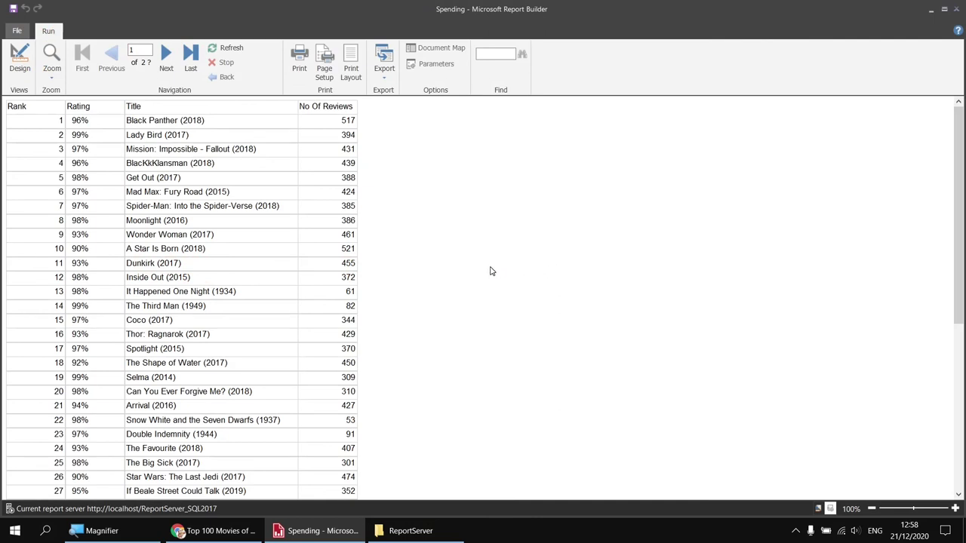
{"action": "left_click", "coordinate": [19, 60]}
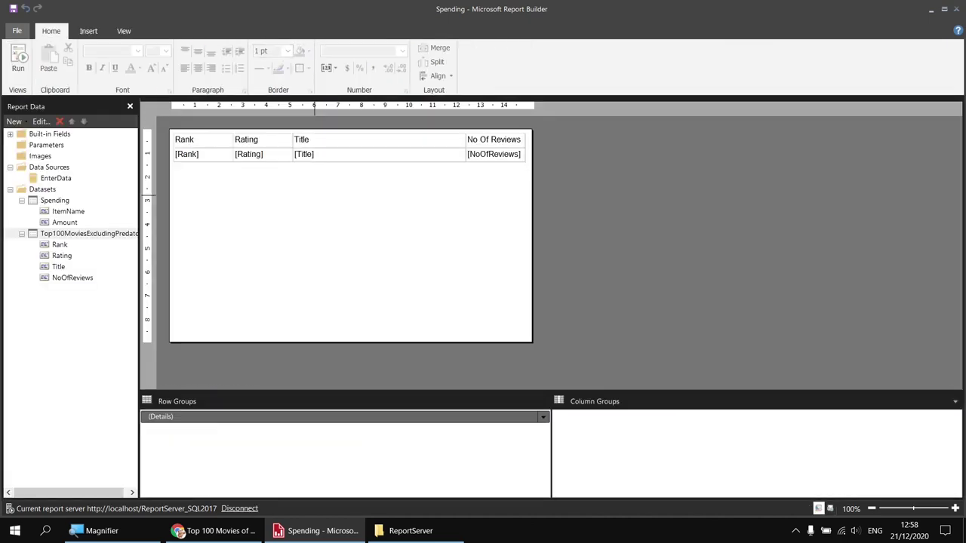
Step: Bring in the Top 100 Movies workbook and copy the table range A1:D101
{"action": "left_click_drag", "start_coordinate": [0, 90], "coordinate": [468, 65]}
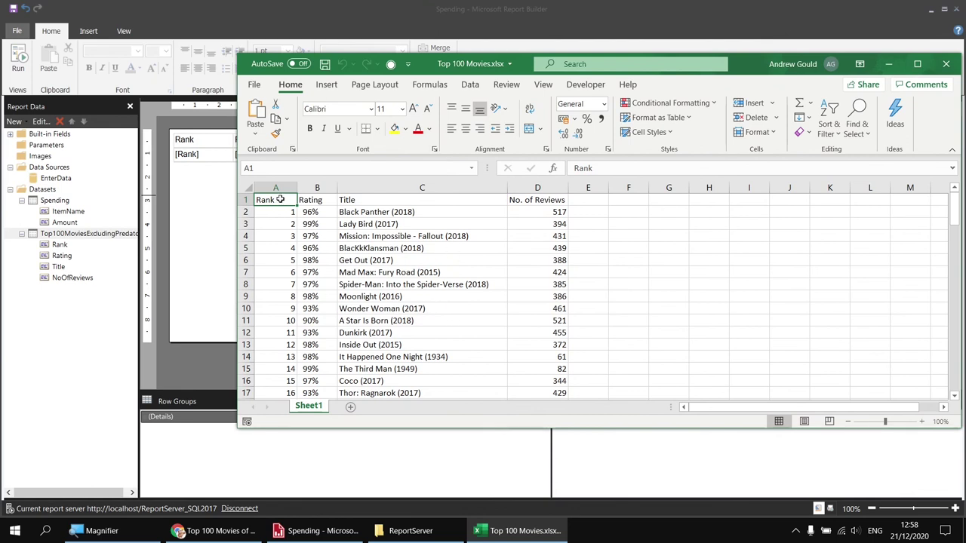
{"action": "key", "text": "ctrl+shift+End"}
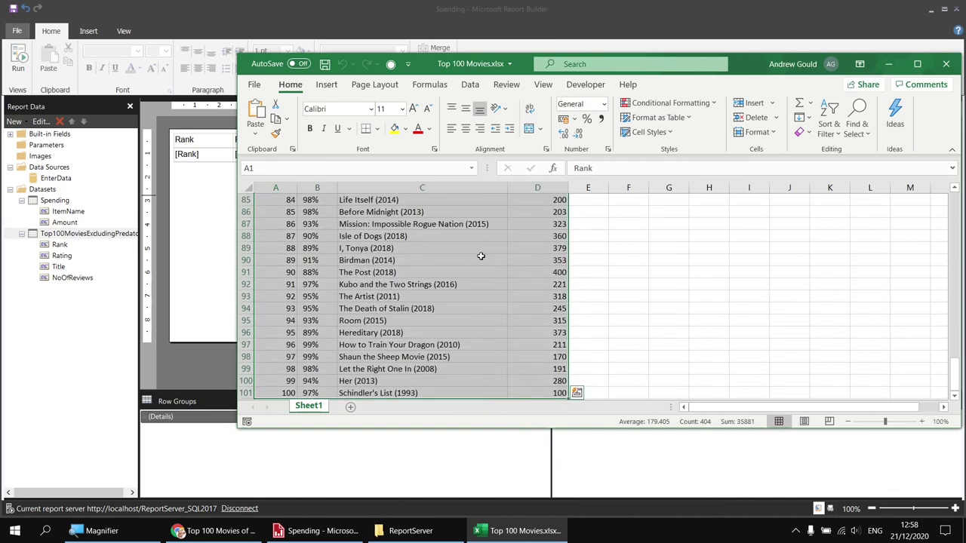
{"action": "key", "text": "ctrl+c"}
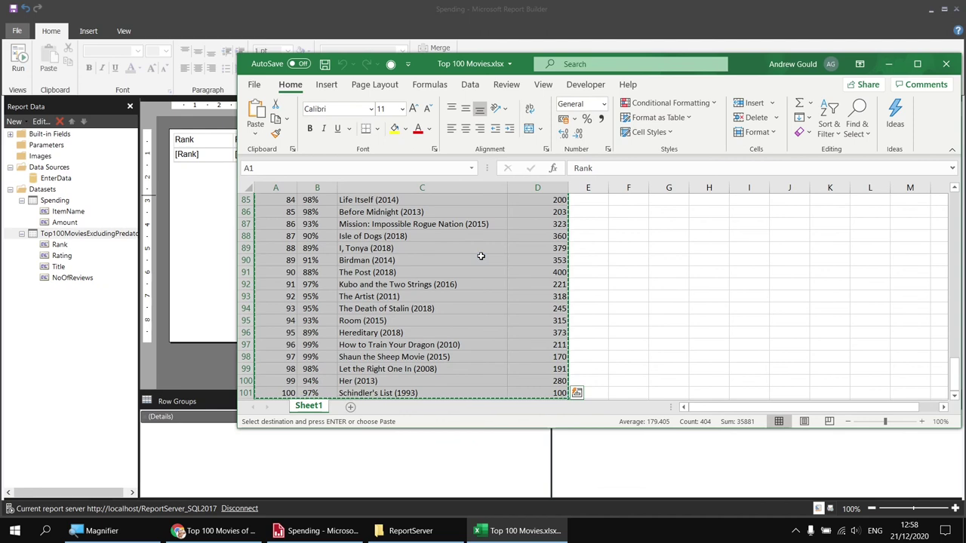
Step: Create an ExcelMovies dataset on EnterData from the pasted Excel movie table, giving fields NewColumn0–NewColumn3
{"action": "right_click", "coordinate": [65, 182]}
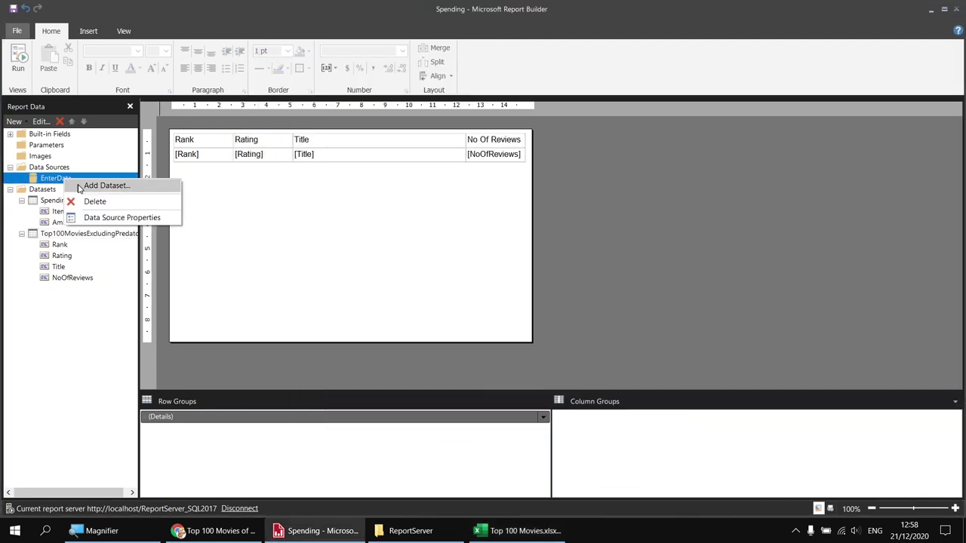
{"action": "left_click", "coordinate": [80, 188]}
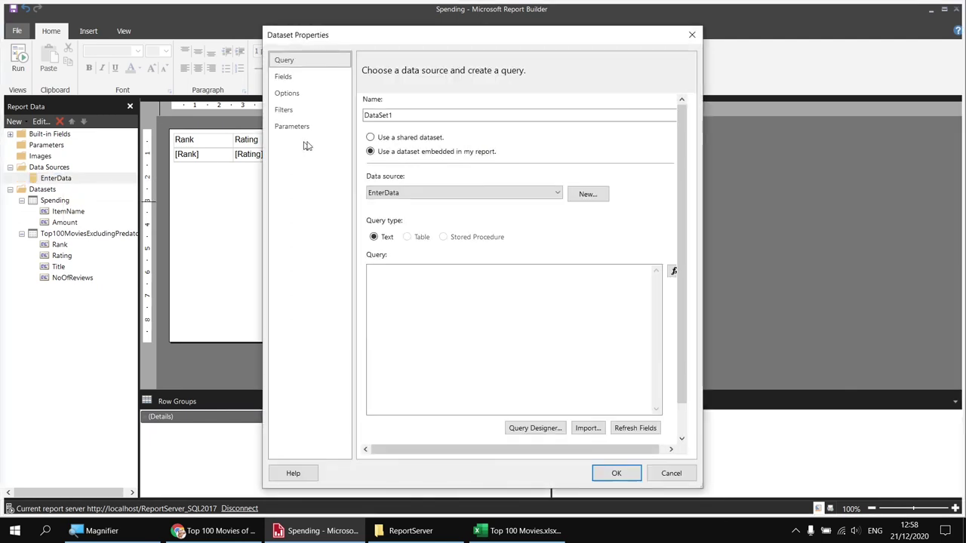
{"action": "type", "text": "ExcelMovies"}
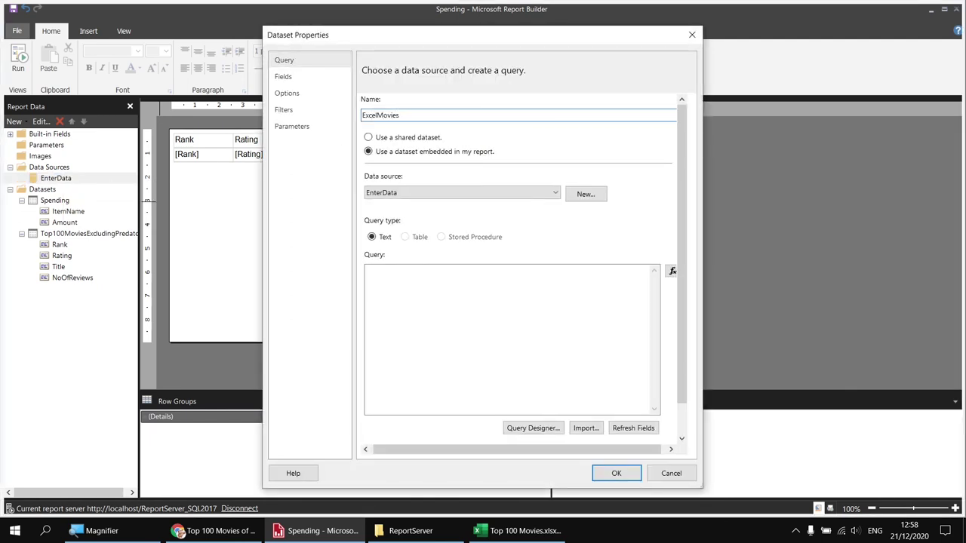
{"action": "left_click", "coordinate": [533, 428]}
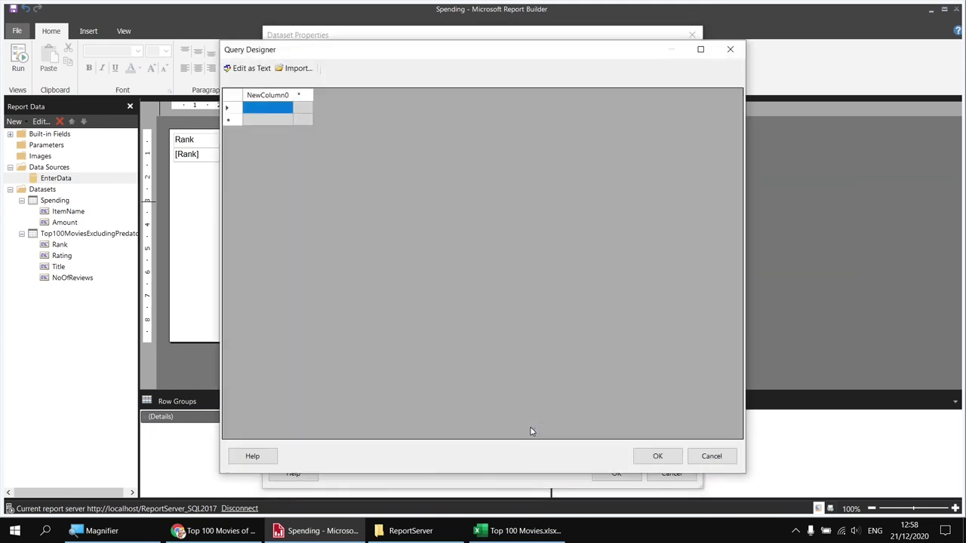
{"action": "right_click", "coordinate": [268, 111]}
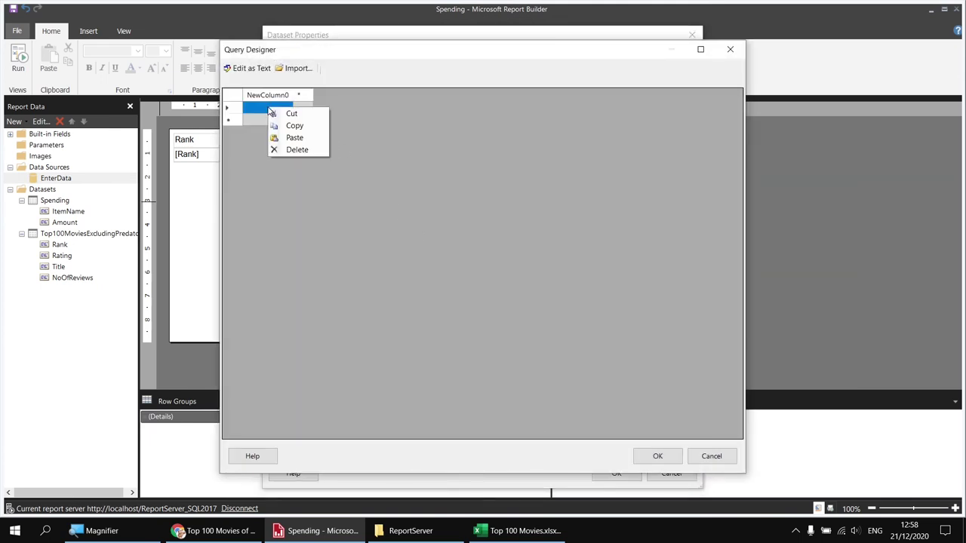
{"action": "left_click", "coordinate": [286, 136]}
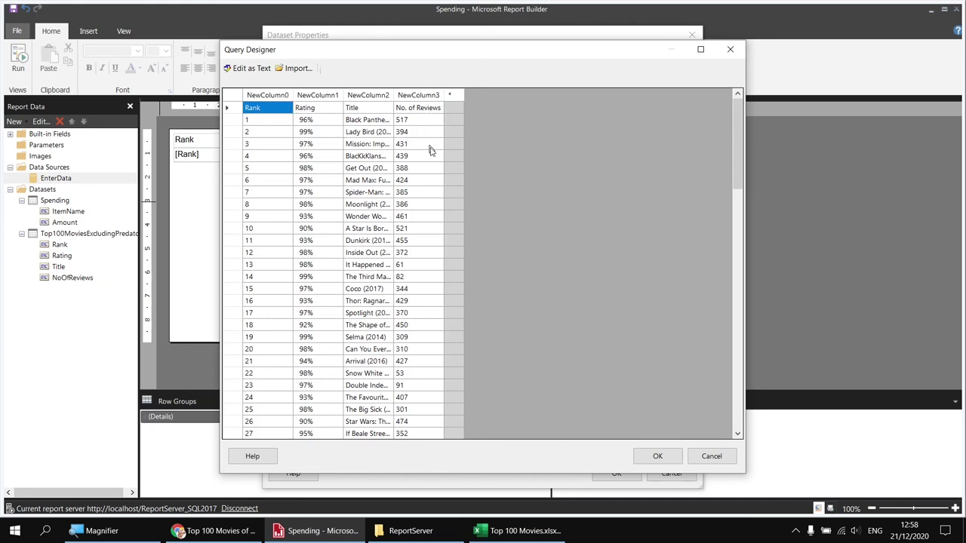
{"action": "left_click", "coordinate": [658, 455]}
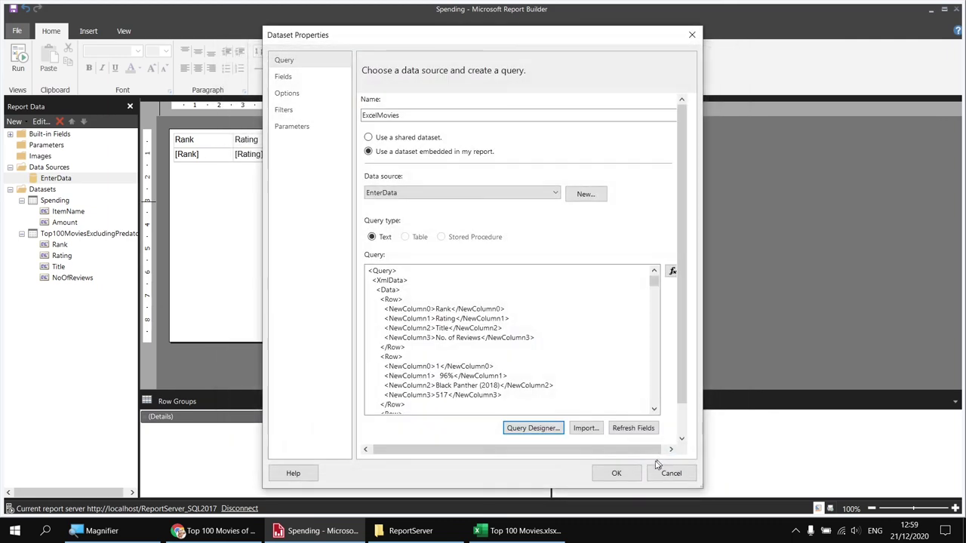
{"action": "left_click", "coordinate": [616, 474]}
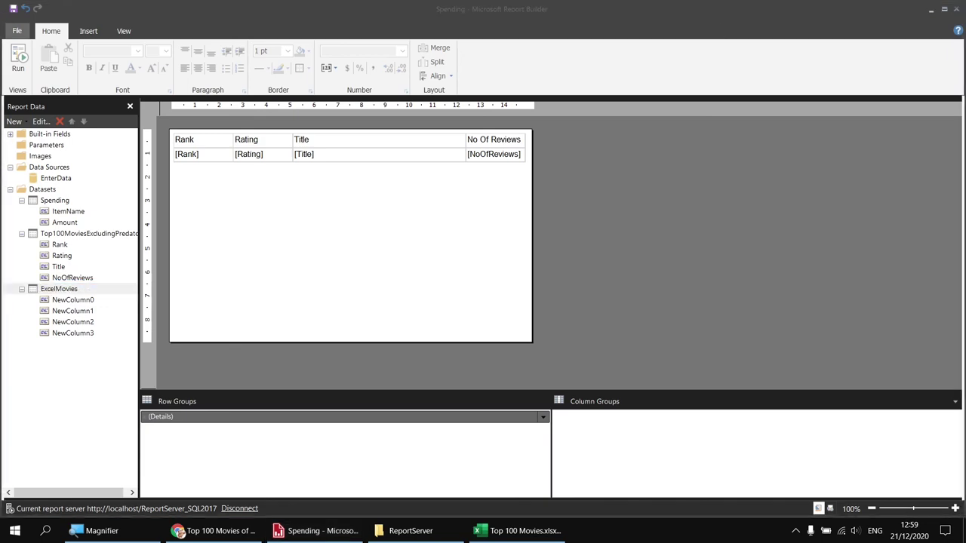
Step: Bring Top 100 Movies.txt into view and select all of its movie text
{"action": "left_click_drag", "start_coordinate": [200, 117], "coordinate": [525, 75]}
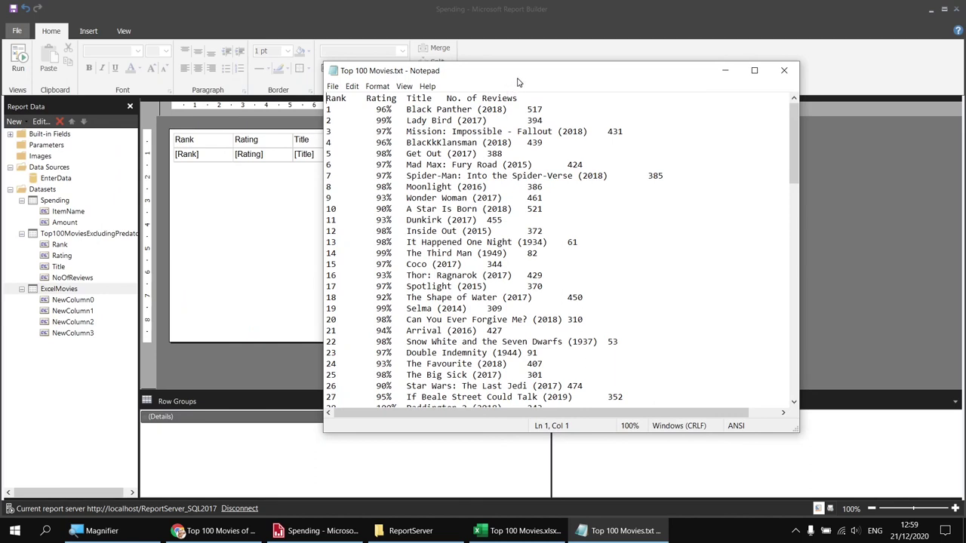
{"action": "key", "text": "ctrl+a"}
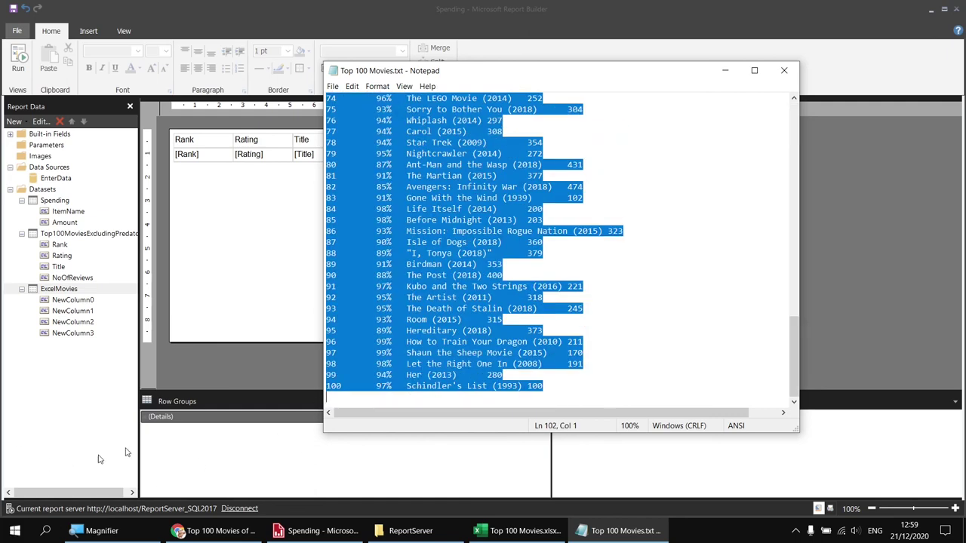
{"action": "right_click", "coordinate": [58, 179]}
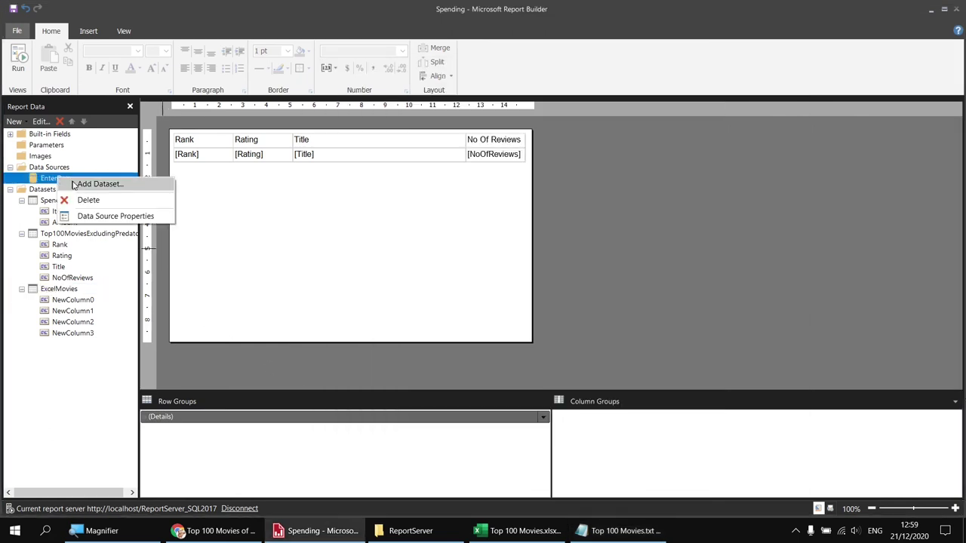
Step: Create a TextMovies dataset on EnterData whose query holds the pasted Notepad movie rows
{"action": "left_click", "coordinate": [93, 185]}
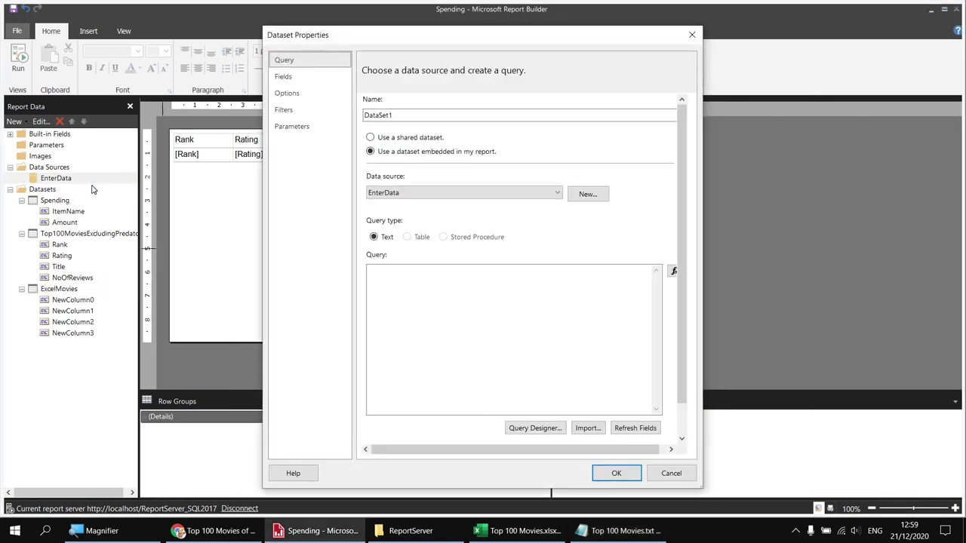
{"action": "double_click", "coordinate": [385, 114]}
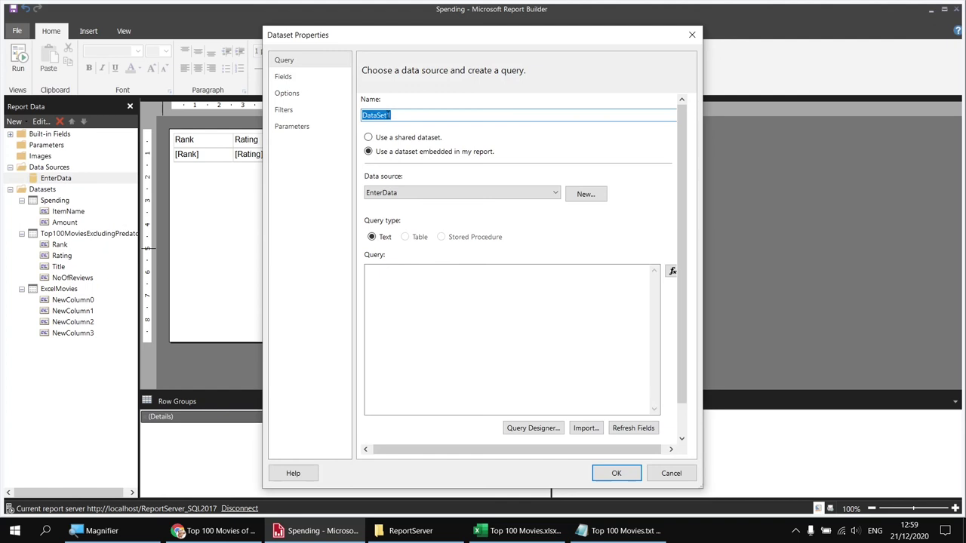
{"action": "type", "text": "TextMovies"}
{"action": "left_click", "coordinate": [533, 428]}
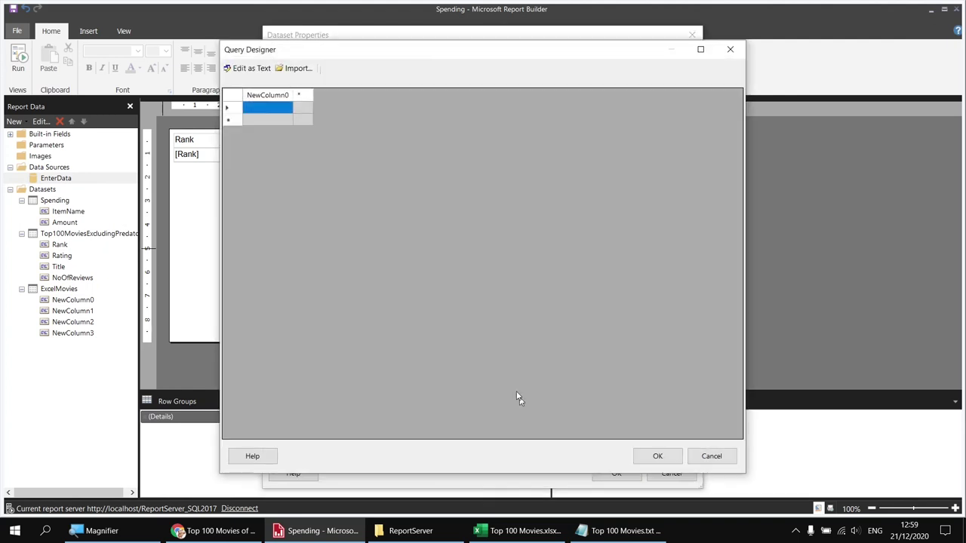
{"action": "right_click", "coordinate": [277, 110]}
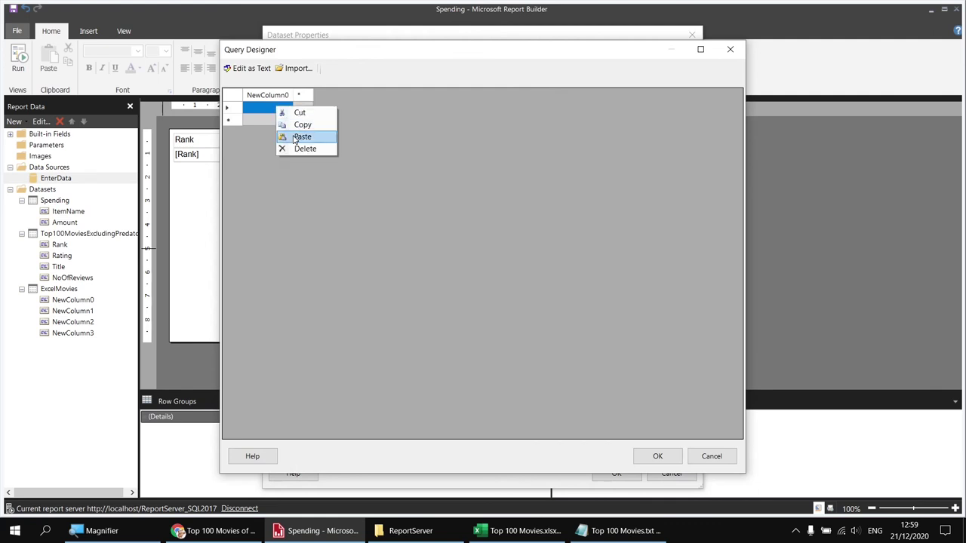
{"action": "left_click", "coordinate": [295, 137]}
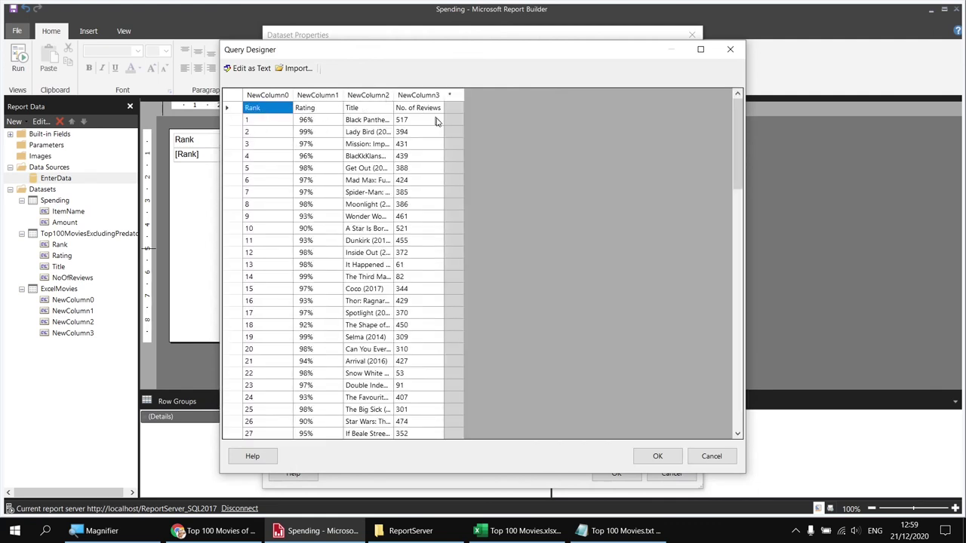
{"action": "left_click", "coordinate": [658, 456]}
{"action": "left_click", "coordinate": [637, 473]}
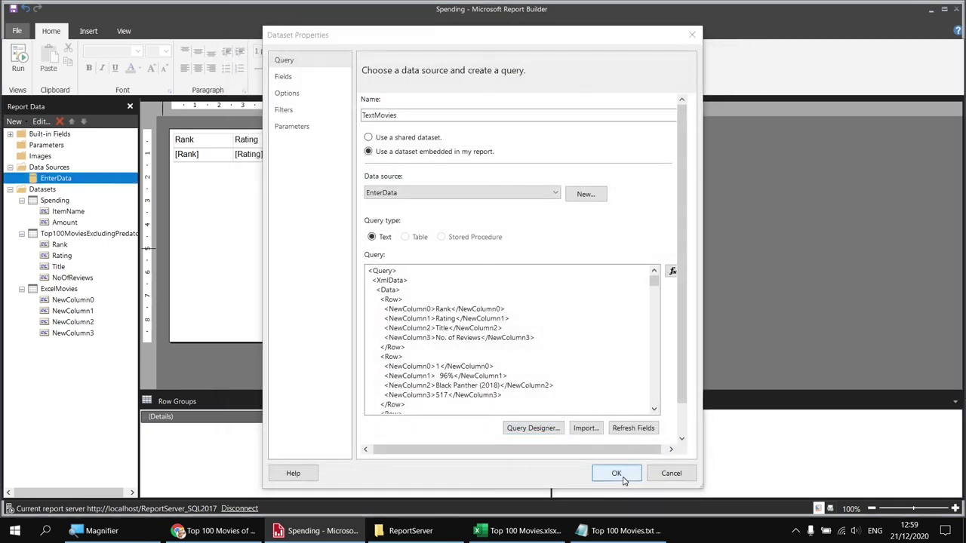